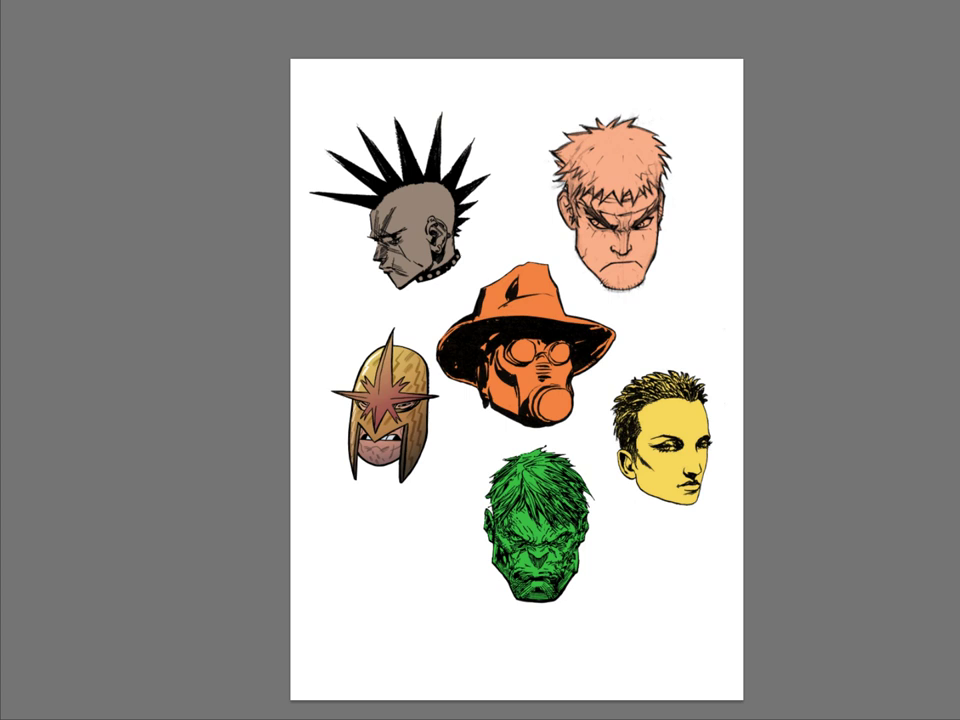
# - Examine the gold-helmeted head and the green head up close
pyautogui.press('Tab')
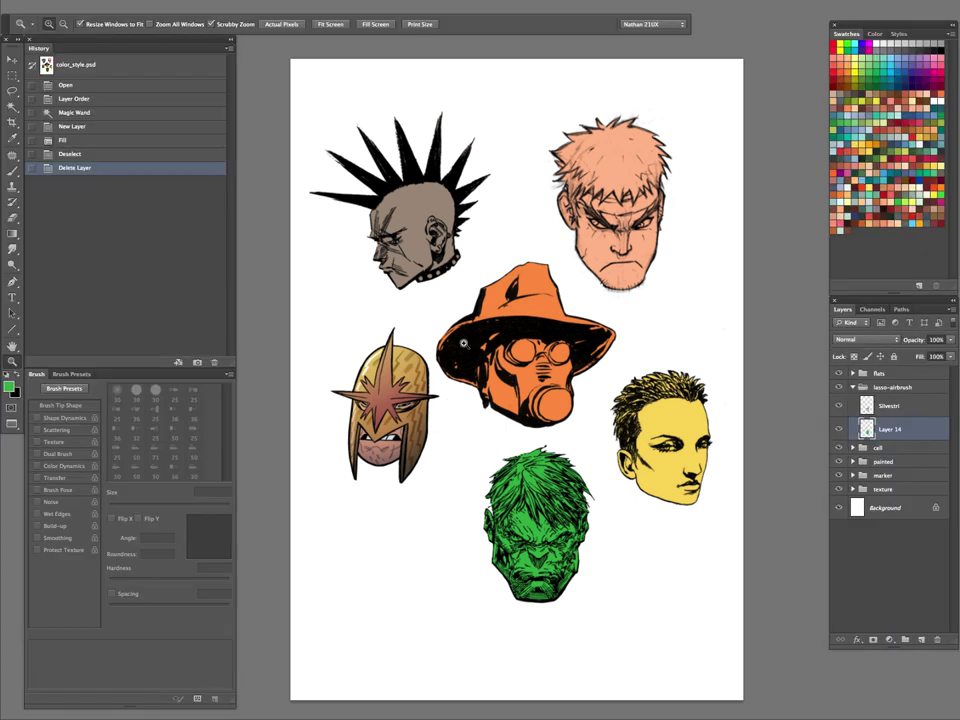
pyautogui.moveTo(417, 399); pyautogui.dragTo(483, 370)
pyautogui.moveTo(424, 446); pyautogui.dragTo(504, 371)
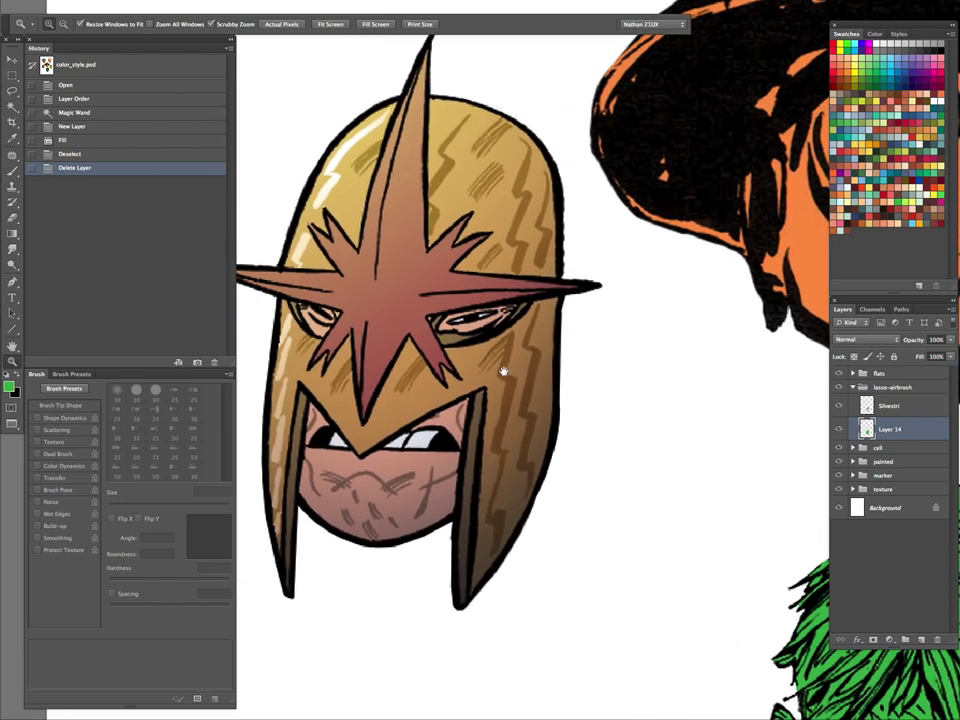
pyautogui.press('Tab')
pyautogui.moveTo(755, 570)
pyautogui.mouseDown()
pyautogui.moveTo(640, 390)
pyautogui.moveTo(642, 402)
pyautogui.mouseUp()
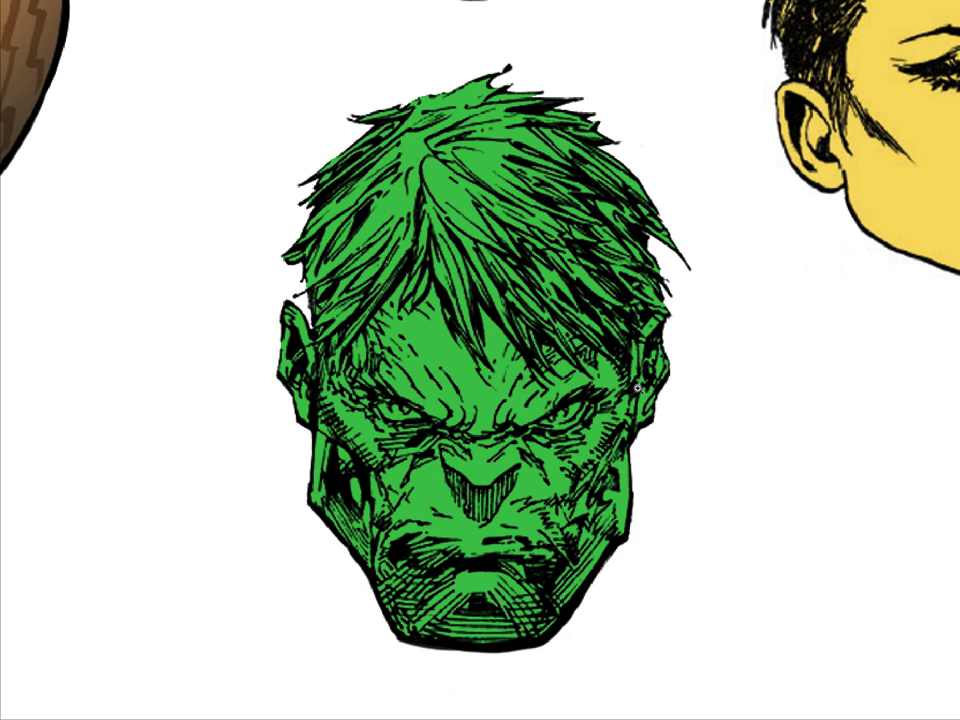
pyautogui.hotkey('ctrl', '-')
pyautogui.press('Tab')
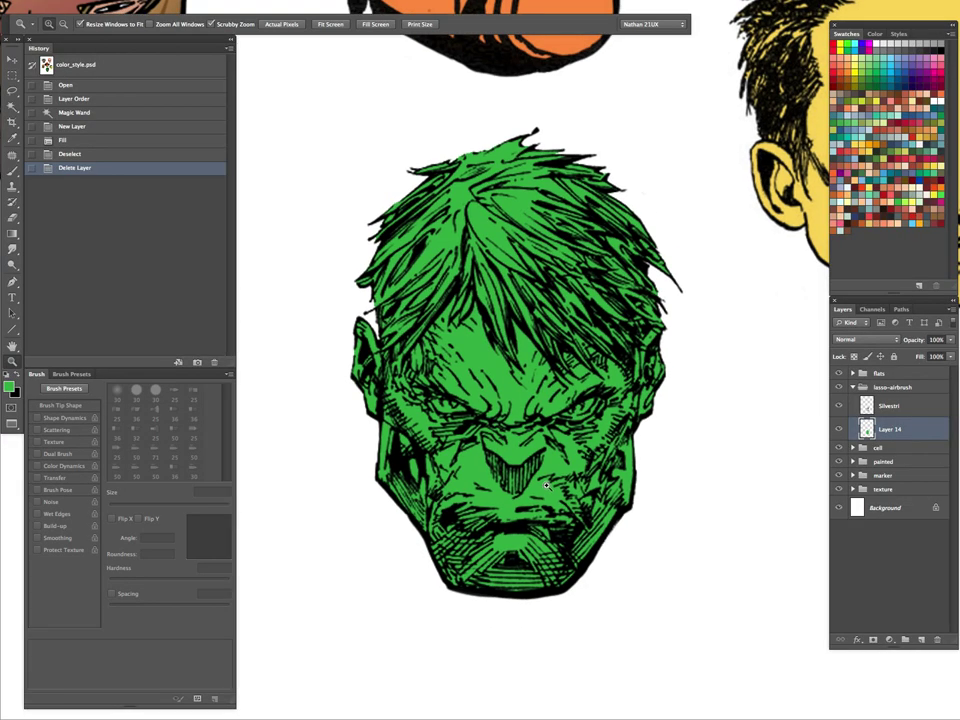
pyautogui.keyDown('ctrl'); pyautogui.click(866, 431); pyautogui.keyUp('ctrl')
pyautogui.click(557, 460)
pyautogui.hotkey('ctrl', 'd')
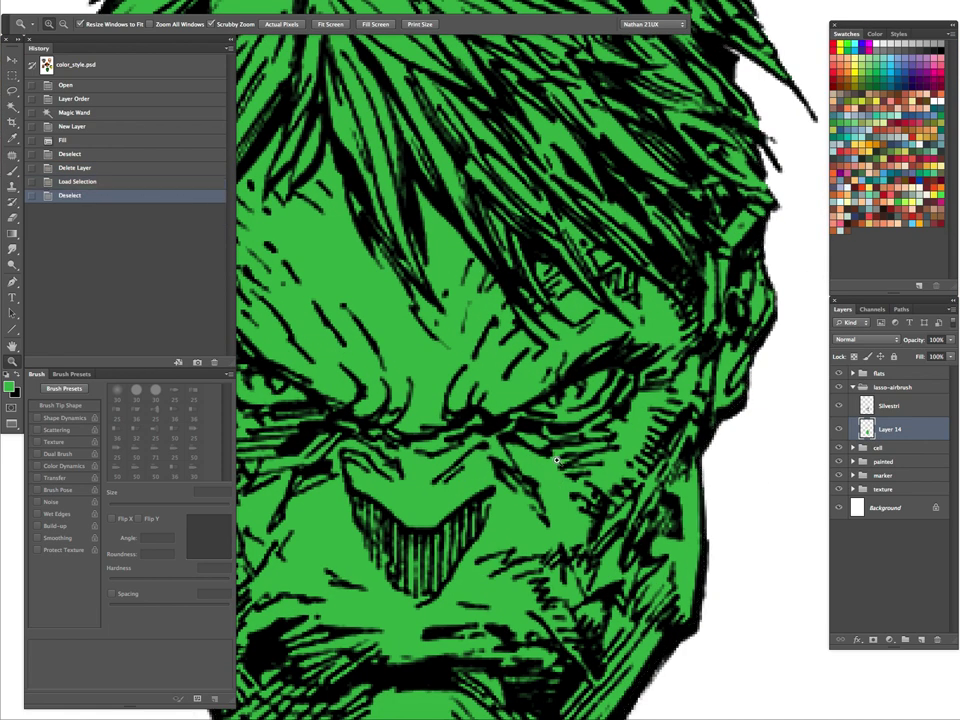
# - Switch to the Pencil tool and reduce its hard round tip to 8 px
pyautogui.press('b')
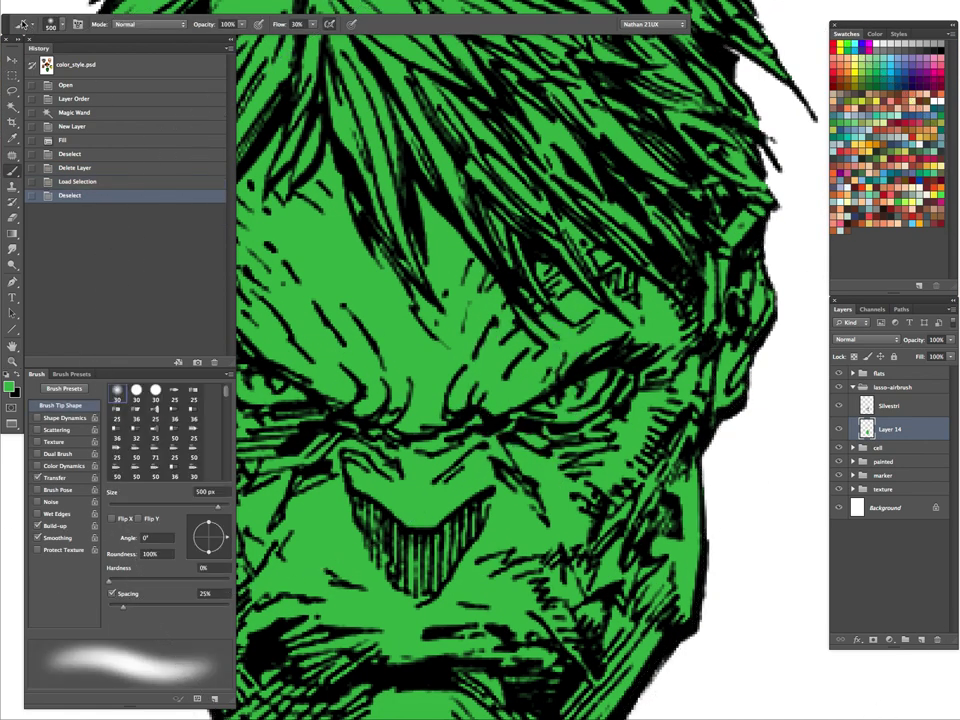
pyautogui.click(21, 23)
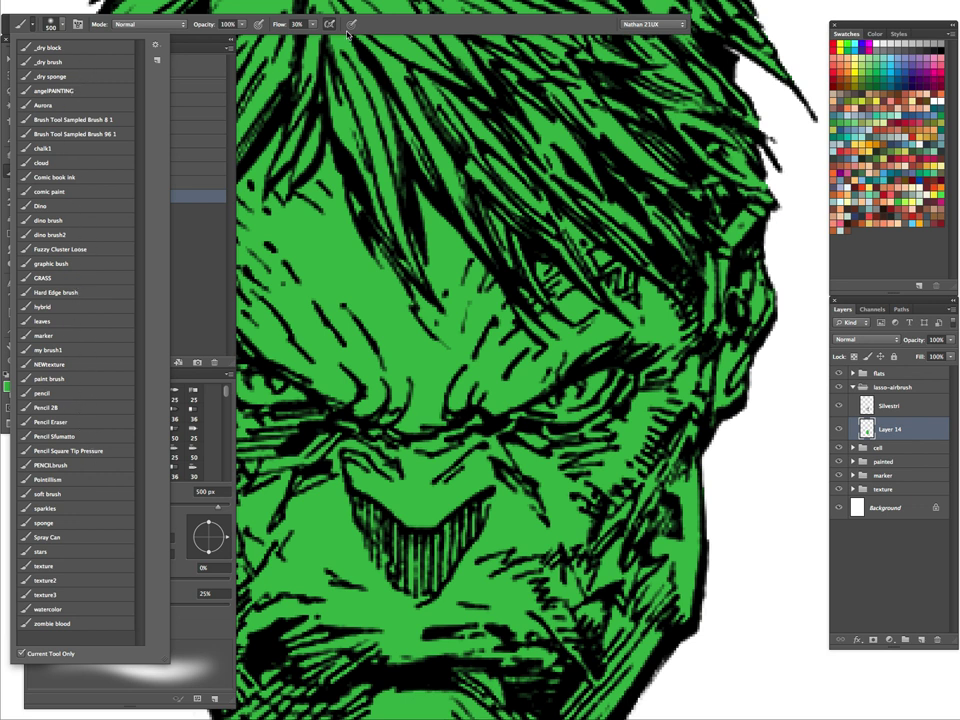
pyautogui.click(393, 28)
pyautogui.hotkey('shift', 'b')
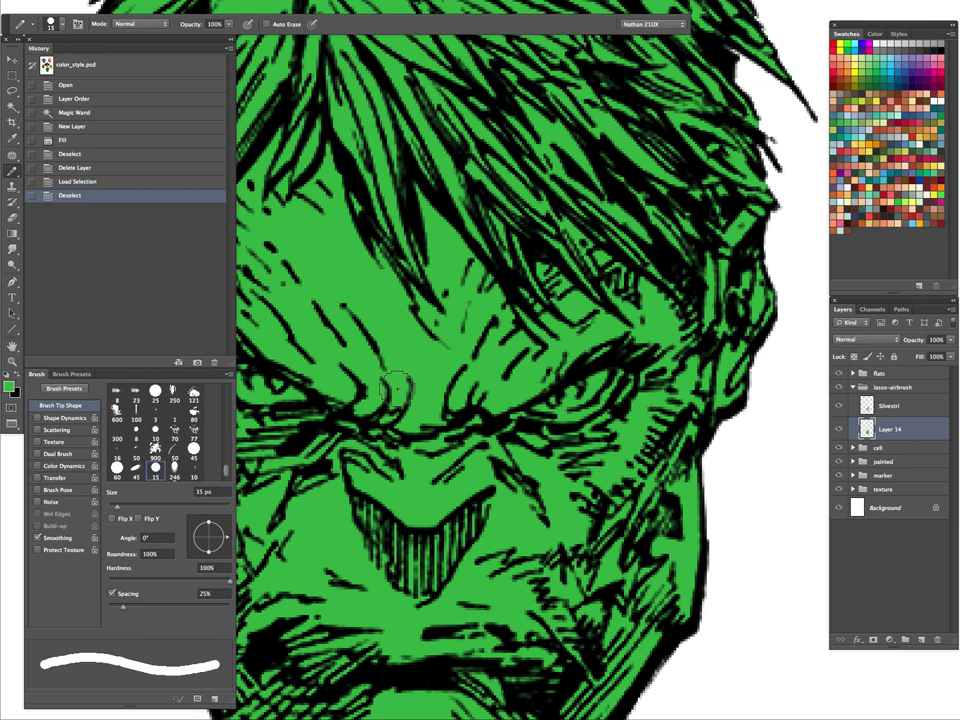
pyautogui.press('[')
pyautogui.press('[')
pyautogui.press('[')
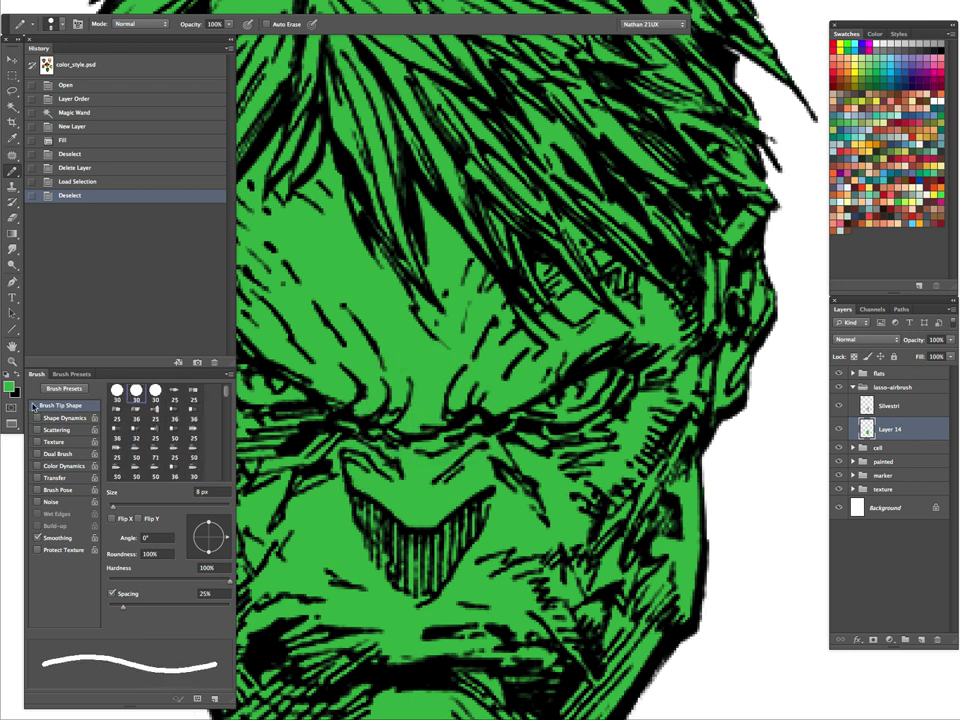
# - Choose a light green and paint both eyes of the green head with a 3 px pencil
pyautogui.click(9, 386)
pyautogui.moveTo(253, 557)
pyautogui.mouseDown()
pyautogui.moveTo(228, 519)
pyautogui.moveTo(169, 516)
pyautogui.mouseUp()
pyautogui.click(410, 499)
pyautogui.press('[')
pyautogui.press('[')
pyautogui.moveTo(541, 406)
pyautogui.mouseDown()
pyautogui.moveTo(597, 380)
pyautogui.moveTo(562, 406)
pyautogui.mouseUp()
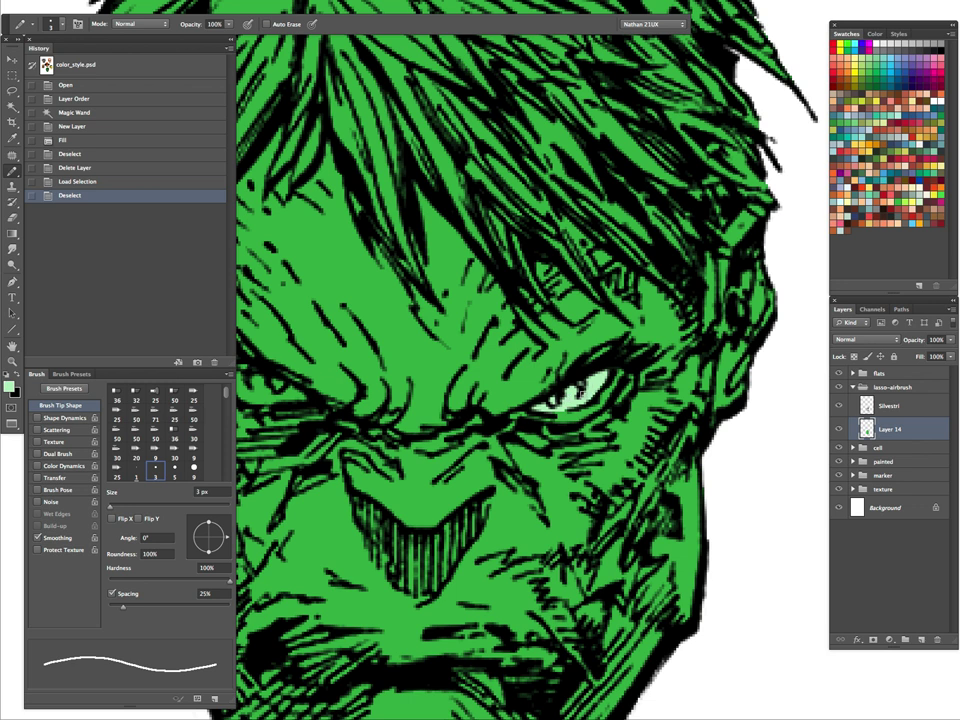
pyautogui.press('Tab')
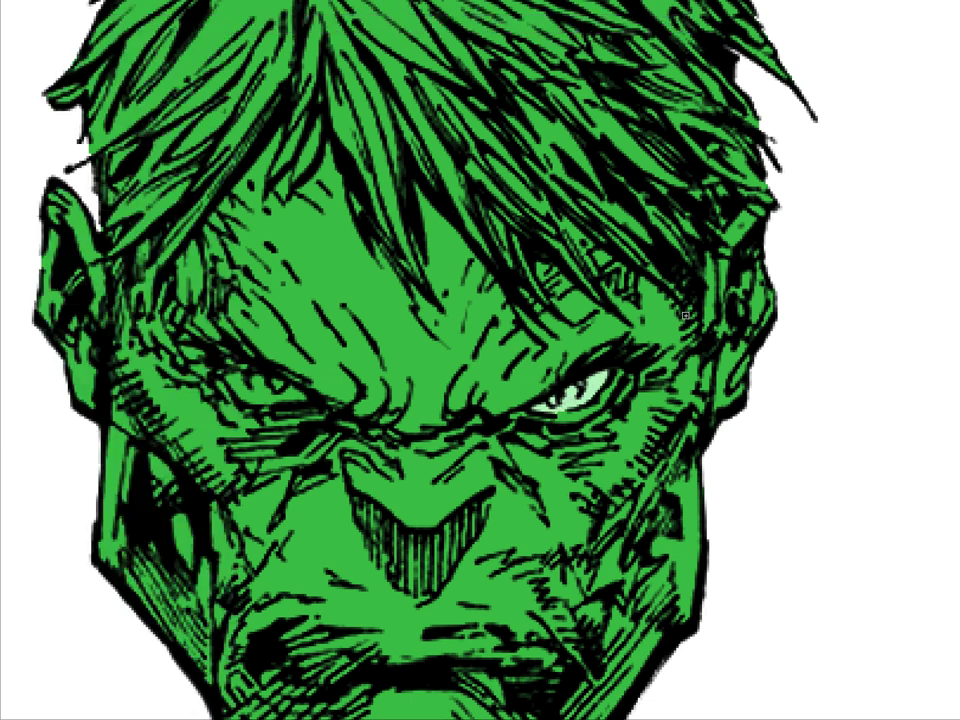
pyautogui.moveTo(237, 389)
pyautogui.mouseDown()
pyautogui.moveTo(282, 383)
pyautogui.moveTo(275, 400)
pyautogui.moveTo(258, 396)
pyautogui.moveTo(293, 394)
pyautogui.mouseUp()
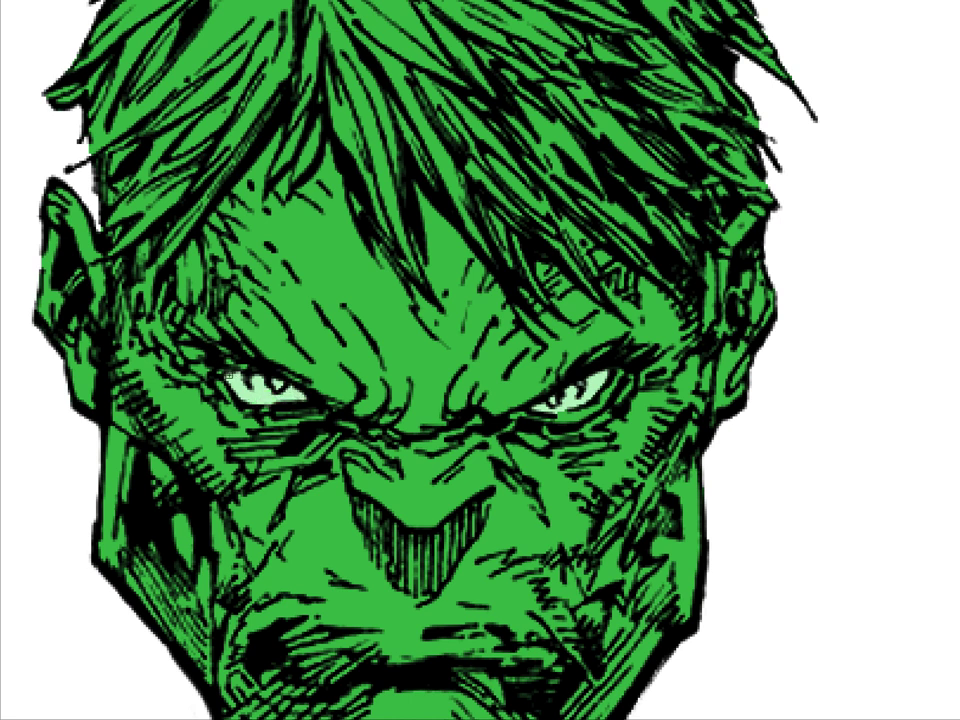
# - Select the flat green area of the head, excluding the eyes, with the Magic Wand
pyautogui.scroll(-2, 580, 420)
pyautogui.scroll(2, 520, 435)
pyautogui.scroll(-2, 537, 464)
pyautogui.scroll(-2, 537, 464)
pyautogui.press('Tab')
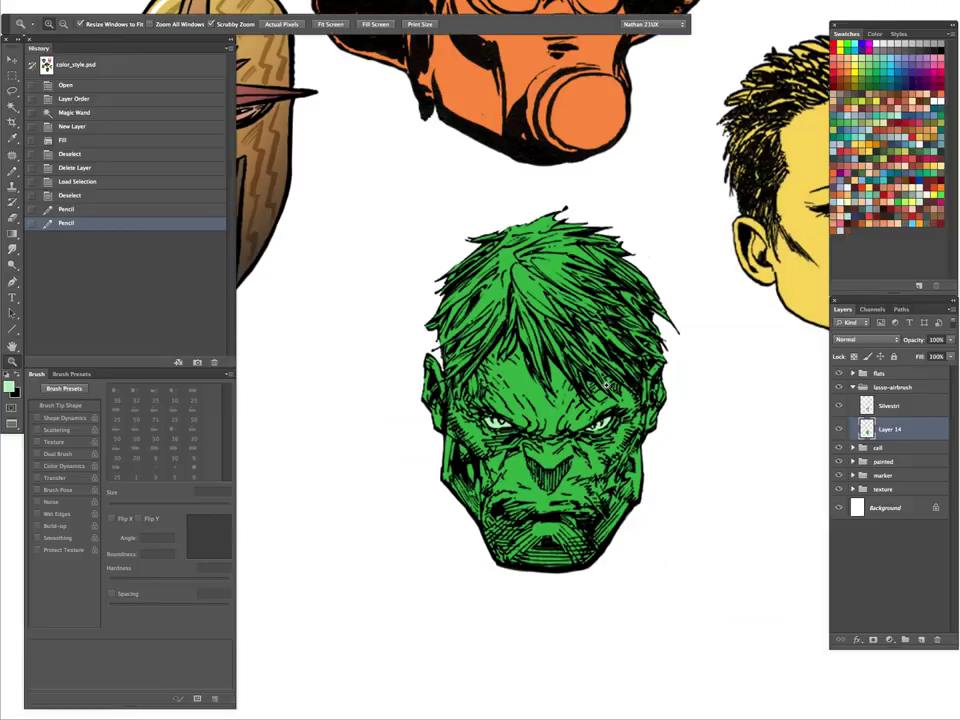
pyautogui.moveTo(628, 352); pyautogui.dragTo(568, 493)
pyautogui.press('w')
pyautogui.click(597, 426)
pyautogui.press('z')
pyautogui.scroll(3, 597, 427)
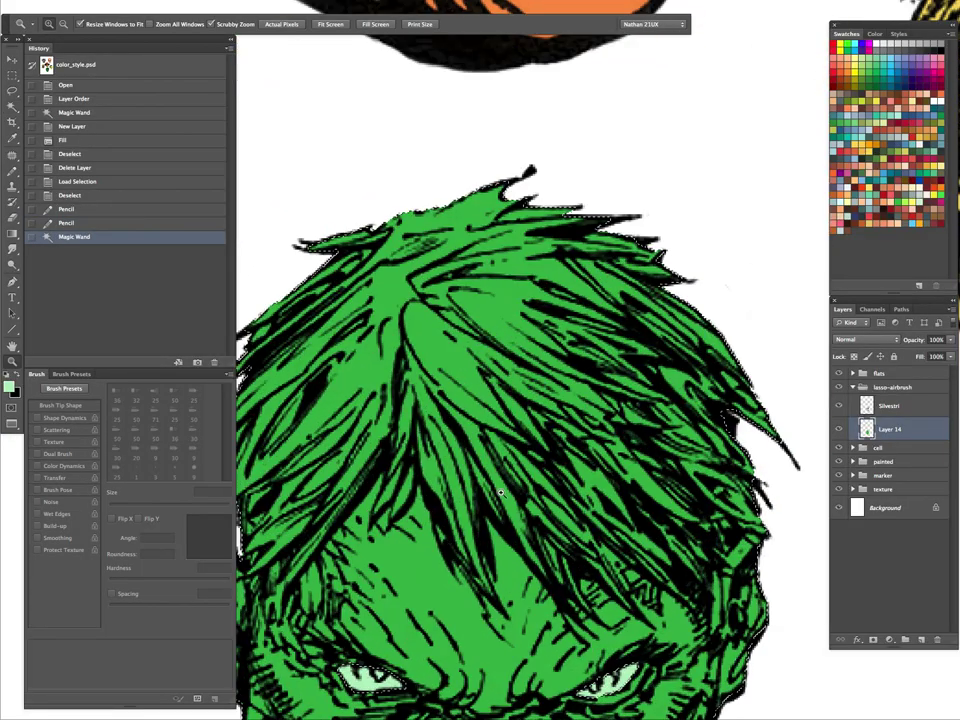
# - Sample the face green with the Pencil tool and change the foreground color to a darker green
pyautogui.press('Tab')
pyautogui.moveTo(762, 645)
pyautogui.mouseDown()
pyautogui.moveTo(755, 612)
pyautogui.moveTo(692, 510)
pyautogui.mouseUp()
pyautogui.press('Tab')
pyautogui.press('b')
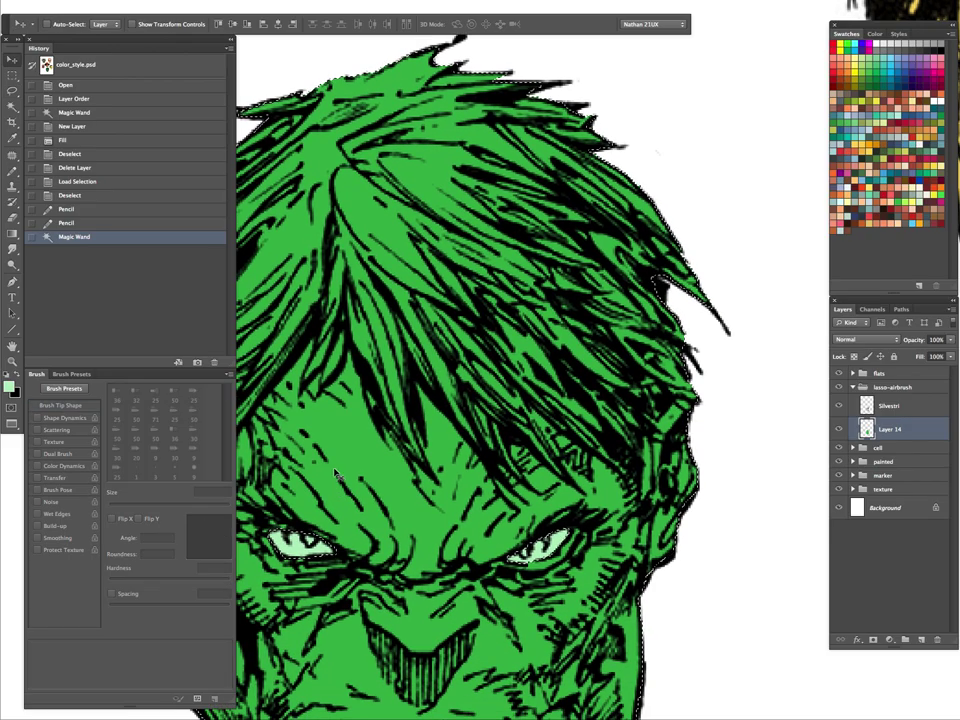
pyautogui.keyDown('alt'); pyautogui.click(349, 501); pyautogui.keyUp('alt')
pyautogui.click(9, 387)
pyautogui.moveTo(255, 566); pyautogui.dragTo(241, 600)
pyautogui.click(408, 500)
pyautogui.press('Tab')
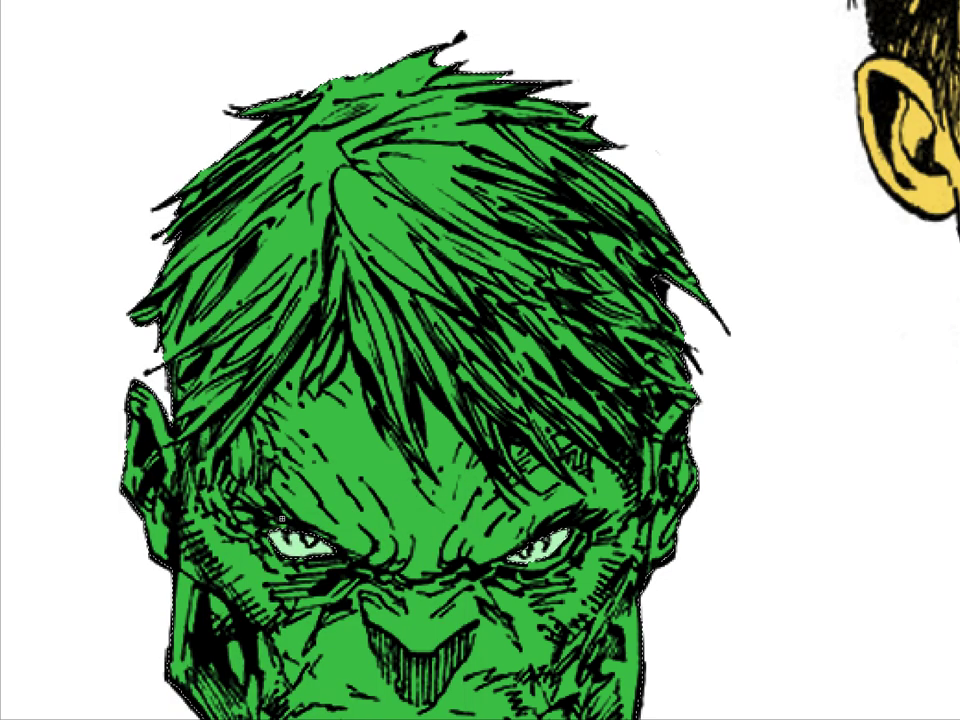
# - Paint the lower hair strands along the forehead and temples dark green with a small pencil, about 7 px
pyautogui.moveTo(226, 391)
pyautogui.mouseDown()
pyautogui.moveTo(181, 437)
pyautogui.moveTo(224, 396)
pyautogui.mouseUp()
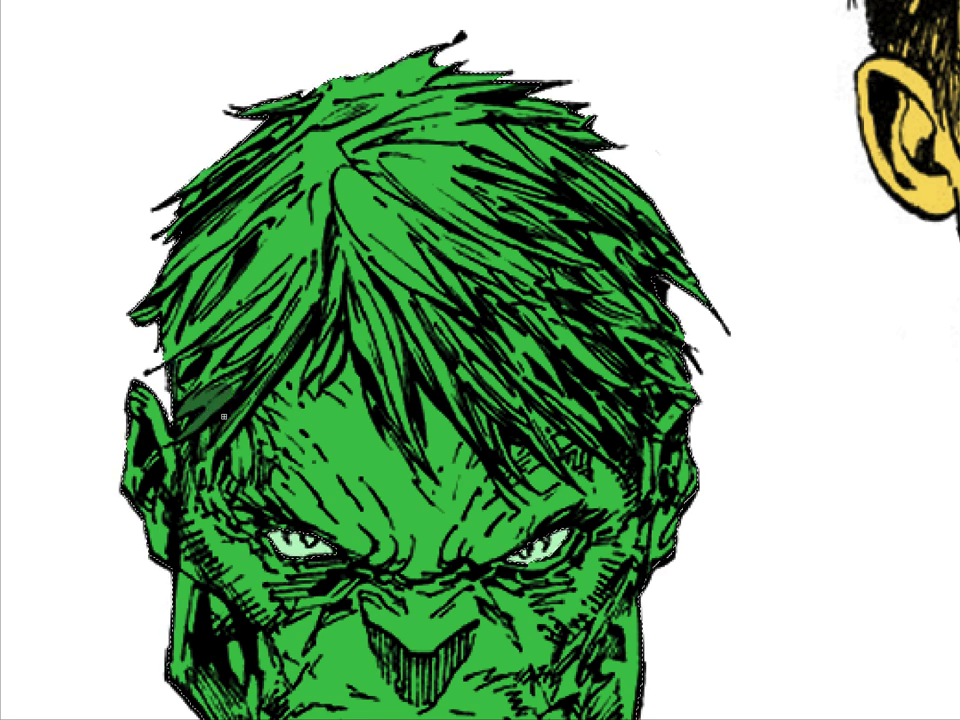
pyautogui.moveTo(215, 448)
pyautogui.mouseDown()
pyautogui.moveTo(309, 319)
pyautogui.moveTo(252, 378)
pyautogui.moveTo(291, 340)
pyautogui.moveTo(179, 399)
pyautogui.mouseUp()
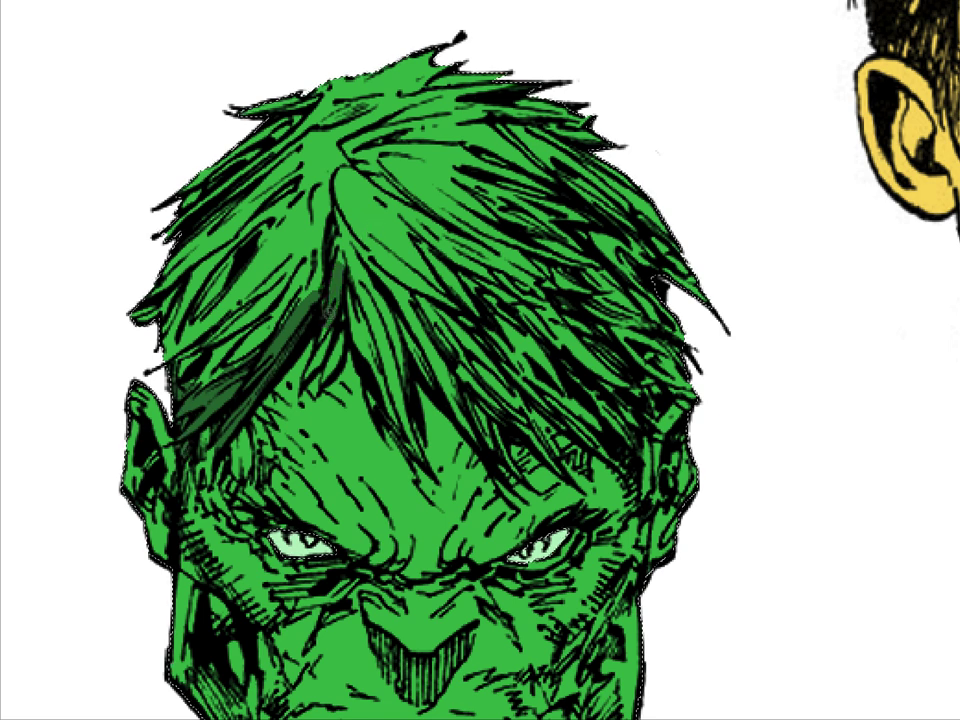
pyautogui.press('Tab')
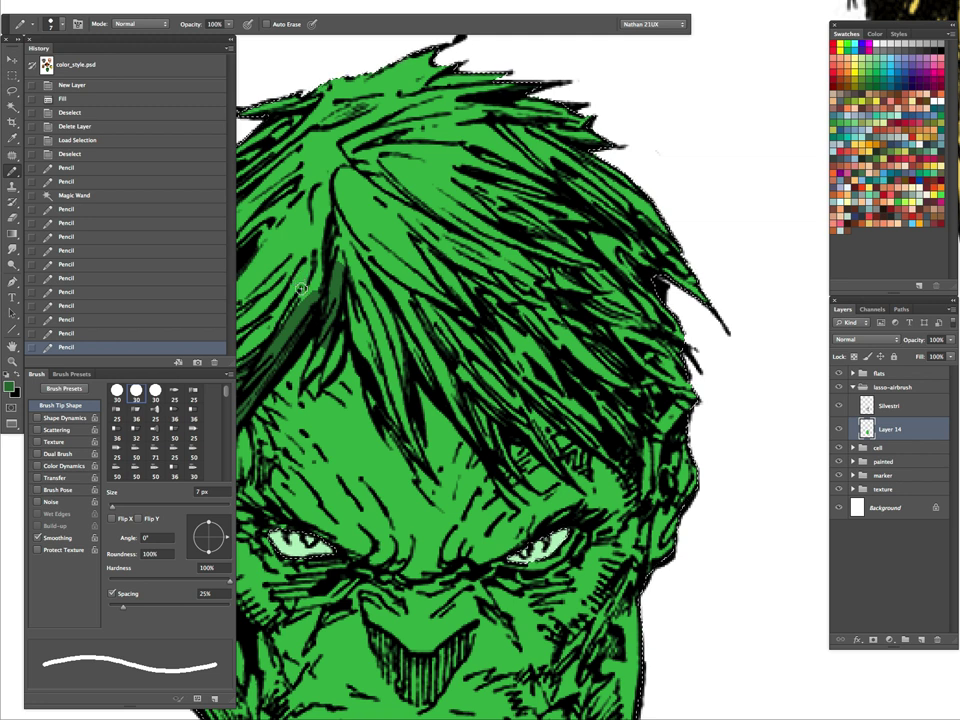
pyautogui.press('Tab')
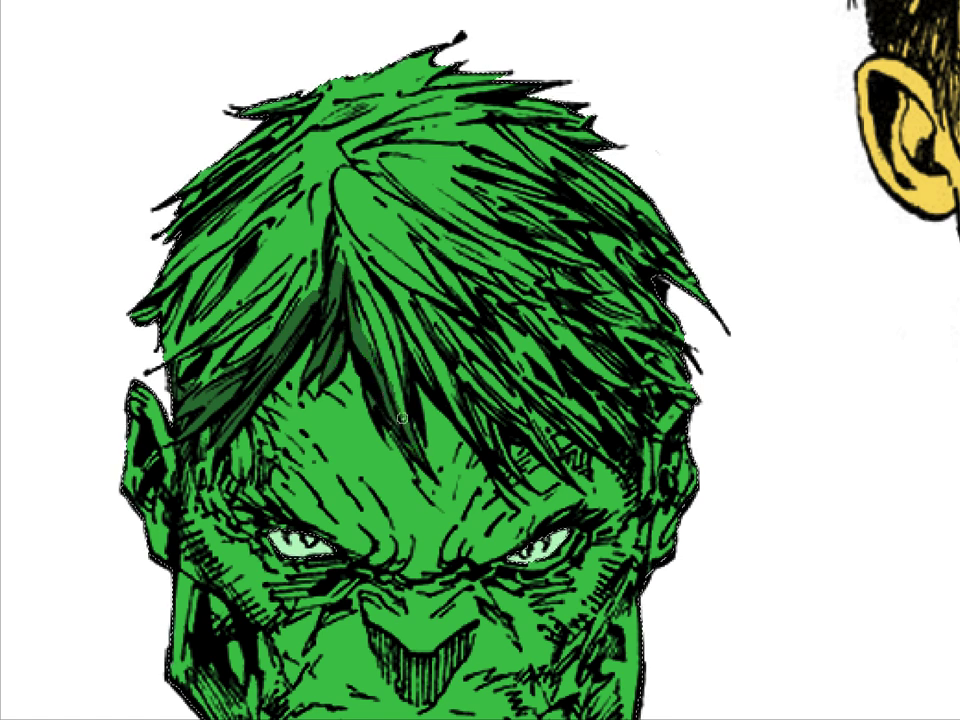
pyautogui.moveTo(404, 373)
pyautogui.mouseDown()
pyautogui.moveTo(399, 406)
pyautogui.moveTo(352, 278)
pyautogui.moveTo(406, 348)
pyautogui.moveTo(412, 339)
pyautogui.moveTo(451, 403)
pyautogui.mouseUp()
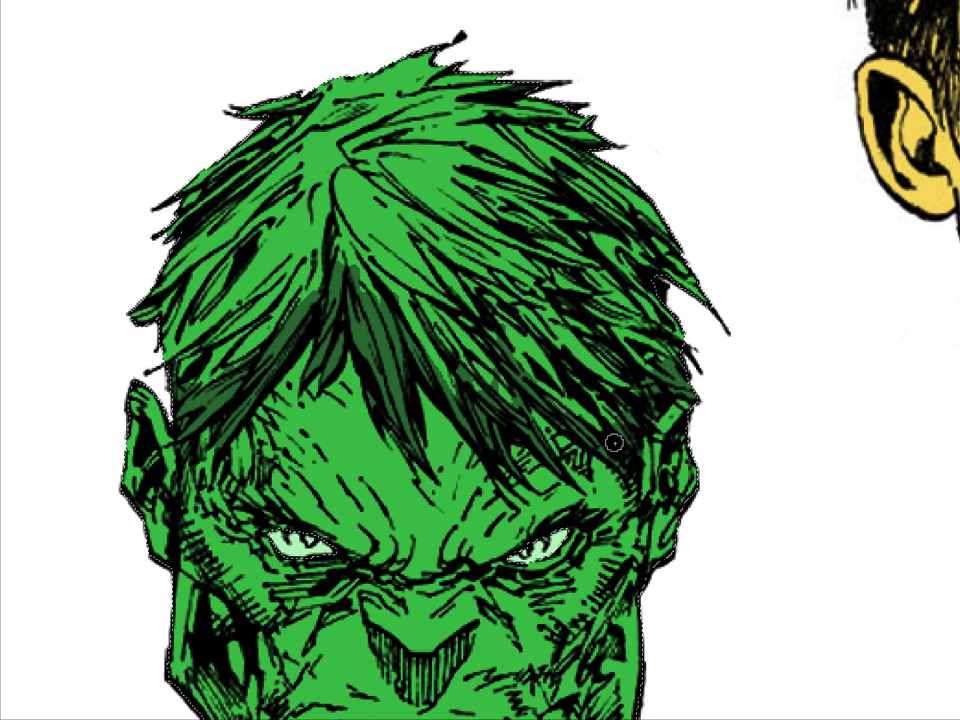
# - Enlarge the pencil to 40 px, cover the rest of the hair in dark green and clear the selection
pyautogui.press(']')
pyautogui.press(']')
pyautogui.press(']')
pyautogui.moveTo(535, 353)
pyautogui.mouseDown()
pyautogui.moveTo(585, 390)
pyautogui.moveTo(568, 358)
pyautogui.moveTo(464, 354)
pyautogui.moveTo(384, 266)
pyautogui.moveTo(279, 300)
pyautogui.mouseUp()
pyautogui.moveTo(235, 205)
pyautogui.mouseDown()
pyautogui.moveTo(133, 272)
pyautogui.moveTo(221, 96)
pyautogui.moveTo(350, 52)
pyautogui.moveTo(418, 243)
pyautogui.moveTo(598, 109)
pyautogui.moveTo(652, 310)
pyautogui.moveTo(625, 350)
pyautogui.mouseUp()
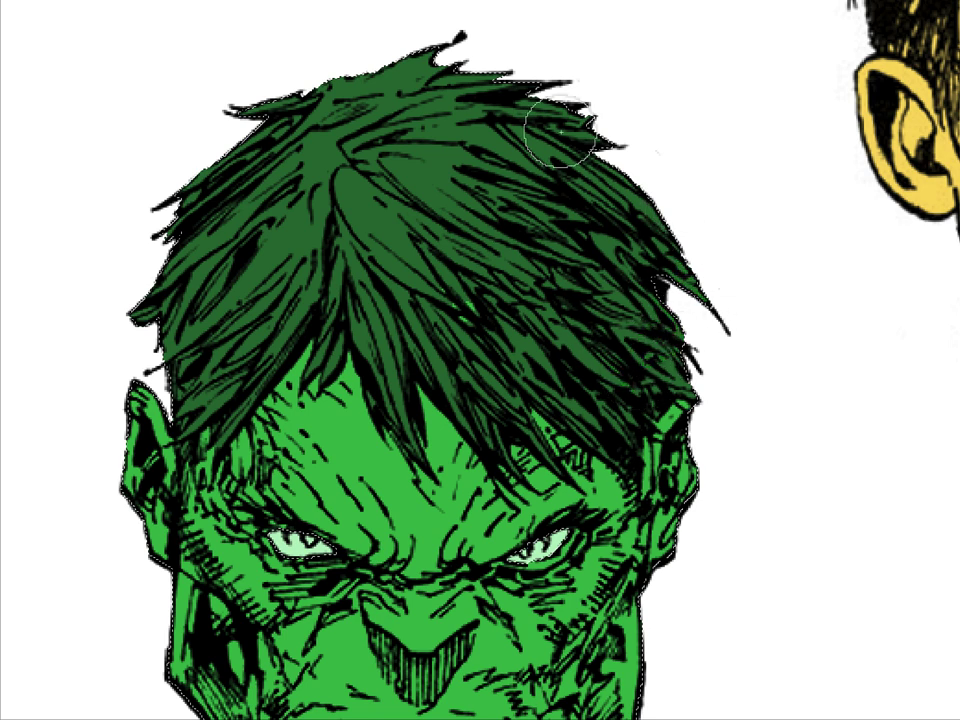
pyautogui.hotkey('ctrl', 'd')
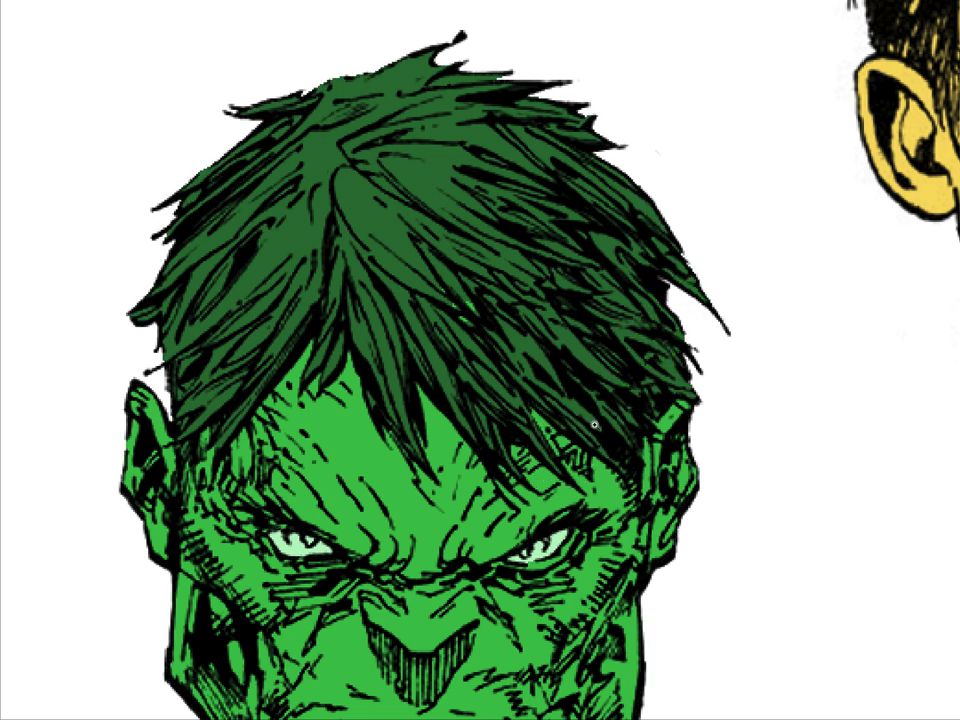
# - Select the bright green face and apply Hue/Saturation with saturation -63 and lightness -43
pyautogui.moveTo(564, 322); pyautogui.dragTo(522, 347)
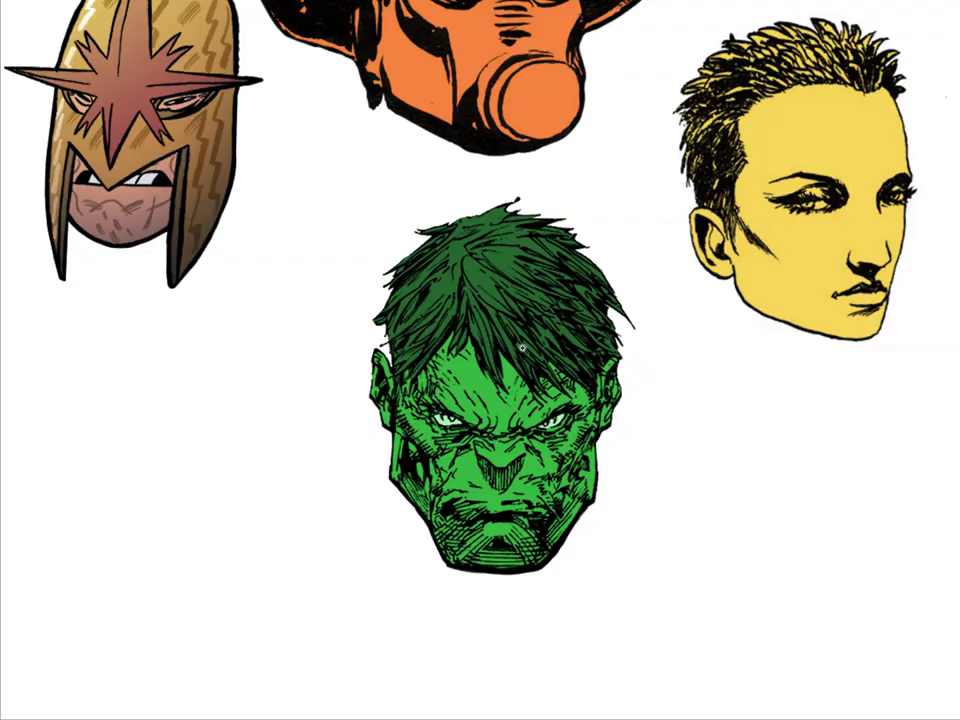
pyautogui.scroll(2, 558, 398)
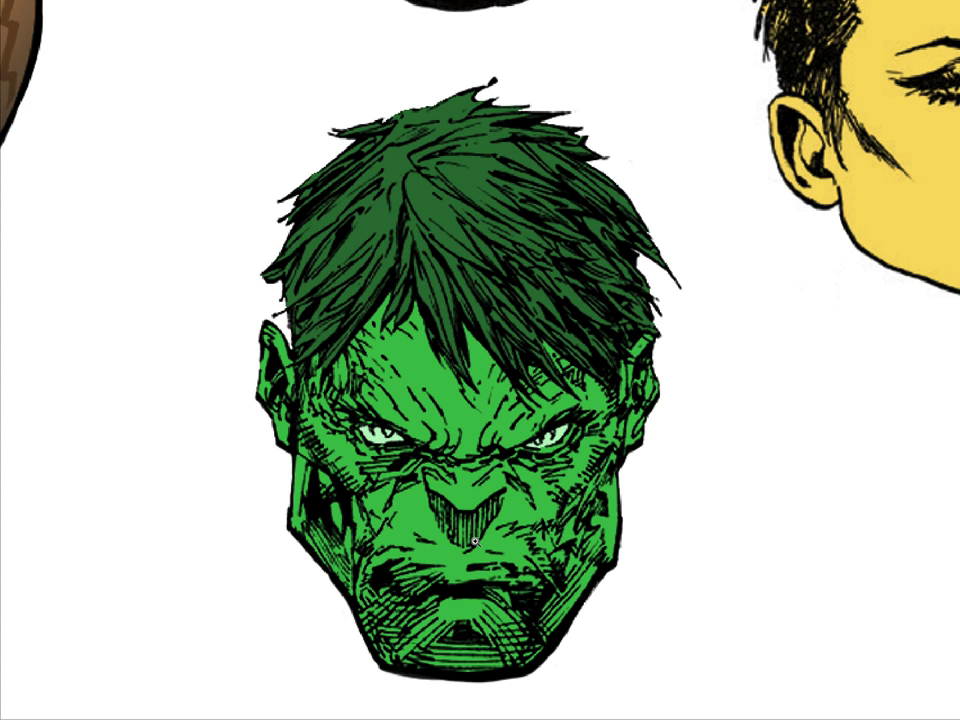
pyautogui.click(495, 431)
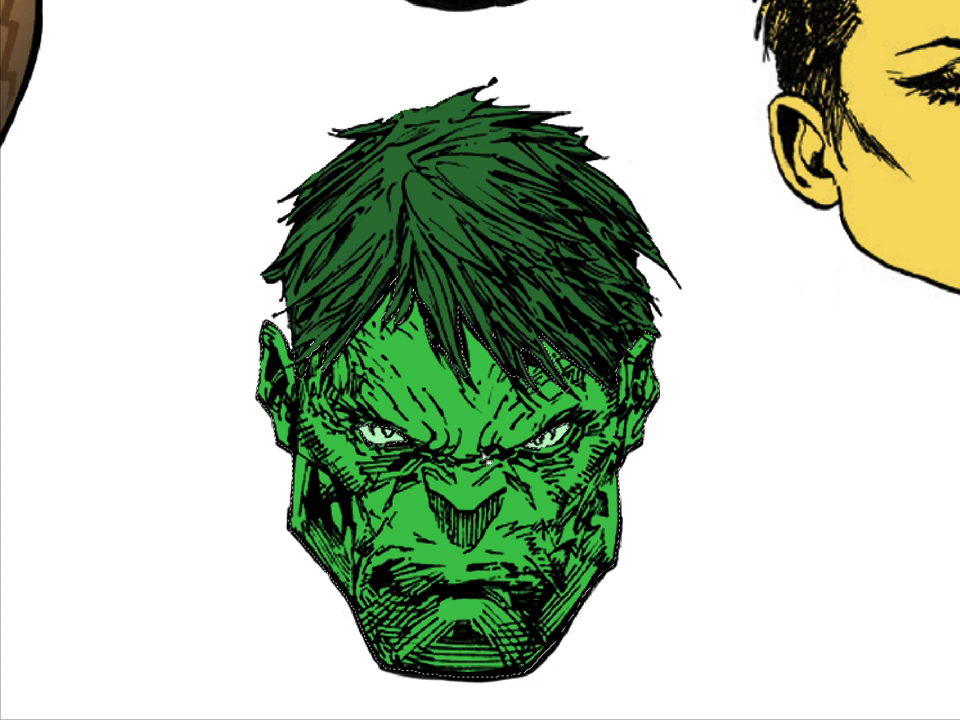
pyautogui.press('super+u')
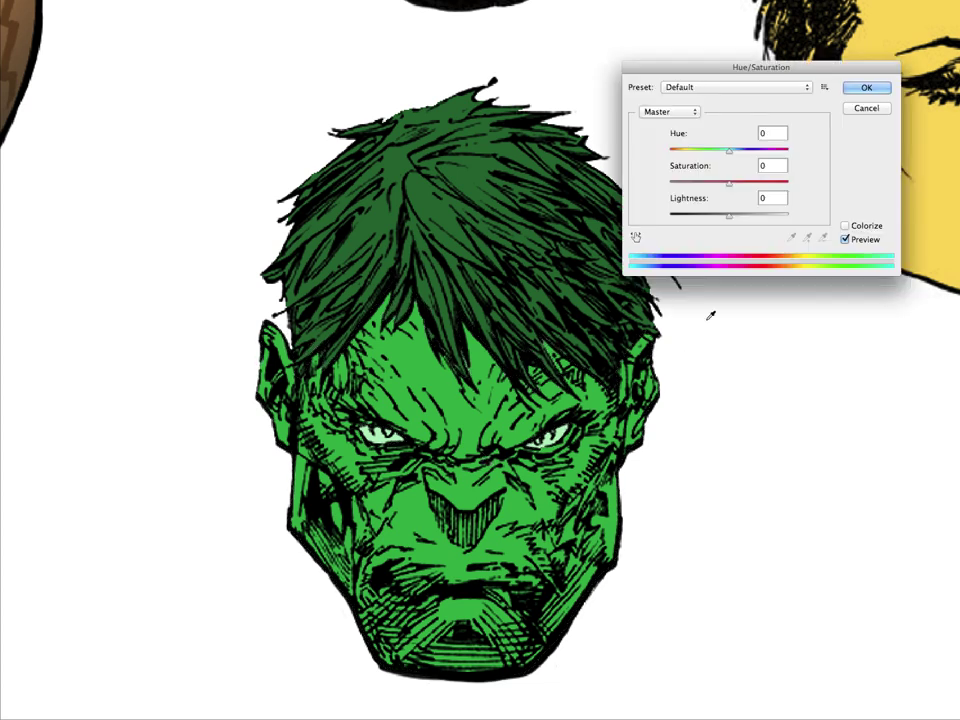
pyautogui.moveTo(726, 215); pyautogui.dragTo(689, 186)
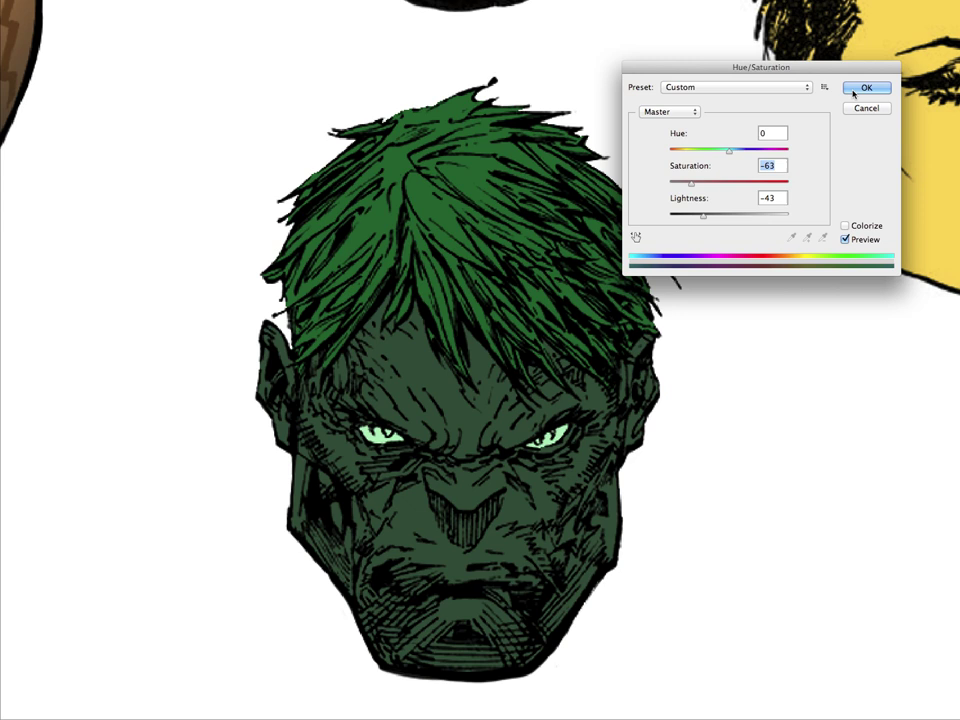
pyautogui.click(862, 88)
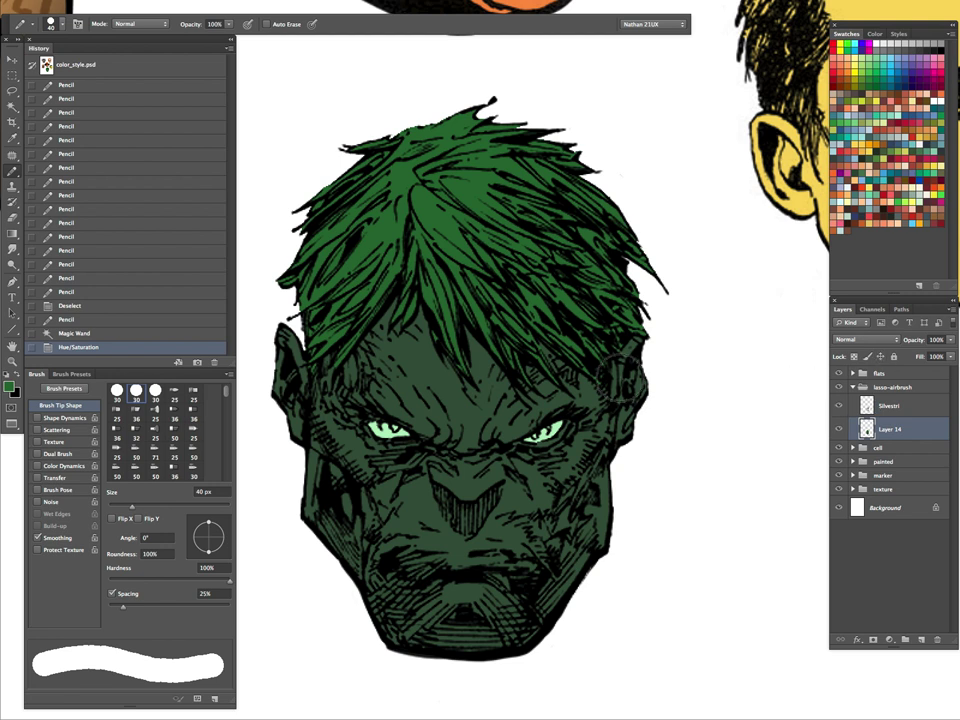
# - Switch to the Brush tool and load the soft brush preset at 60 px
pyautogui.hotkey('shift', 'b')
pyautogui.hotkey('shift', 'b')
pyautogui.hotkey('shift', 'b')
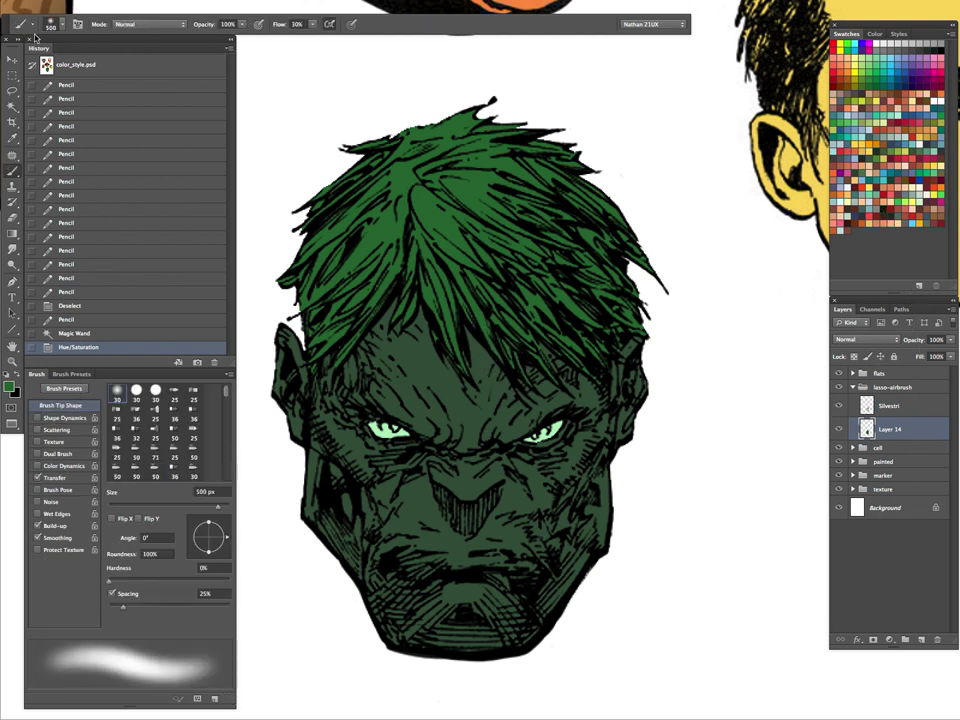
pyautogui.click(22, 23)
pyautogui.click(66, 497)
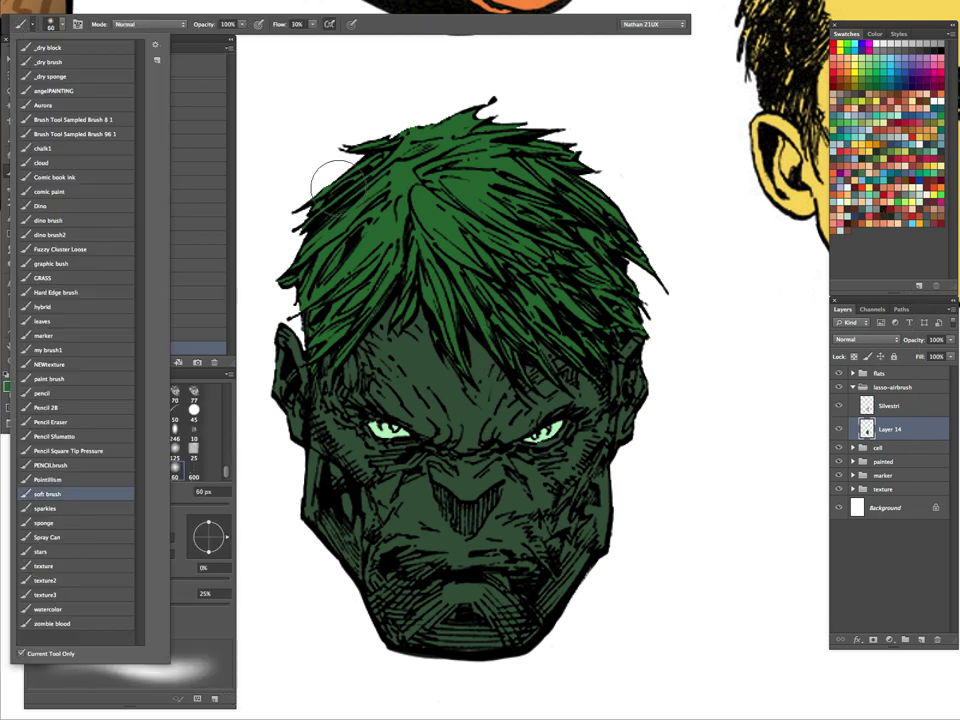
pyautogui.click(313, 46)
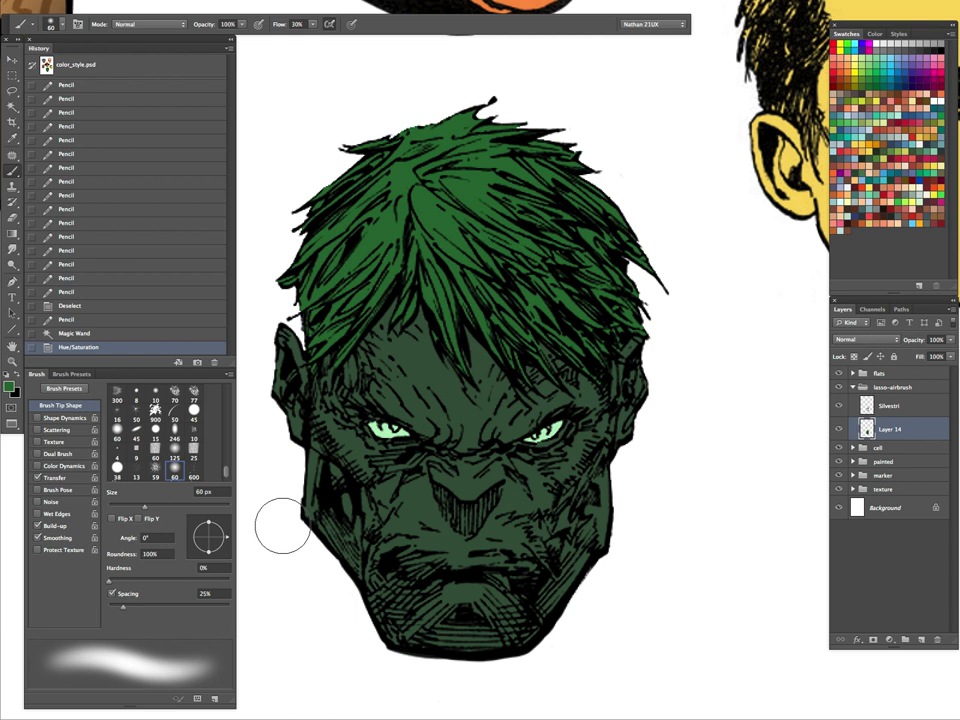
# - Switch to the Lasso tool with anti-aliasing enabled and clear the current selection
pyautogui.press('l')
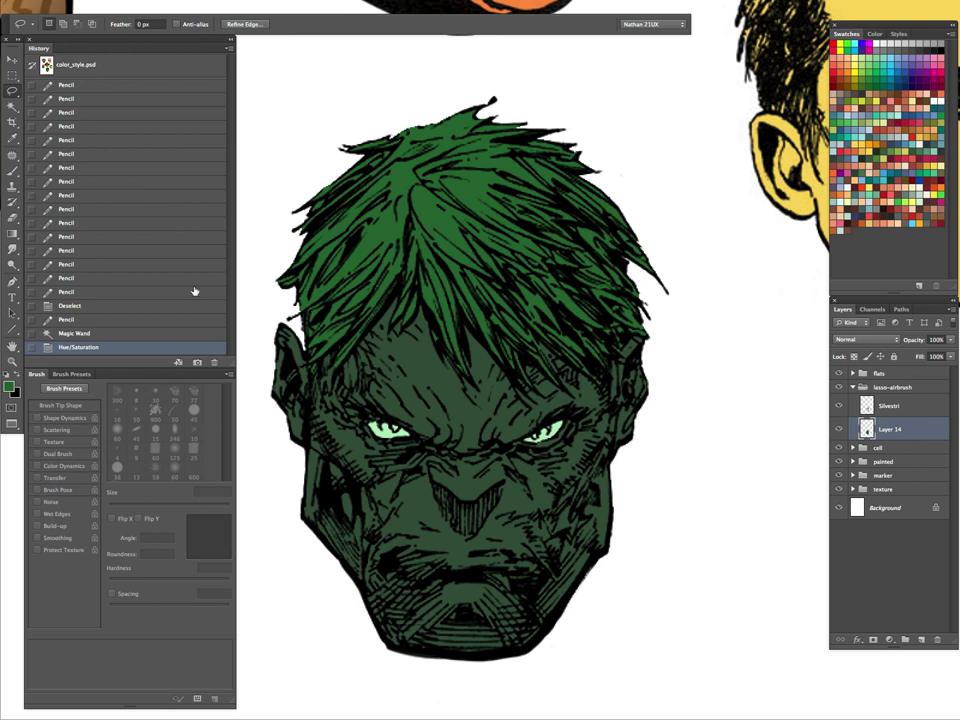
pyautogui.scroll(-3, 580, 500)
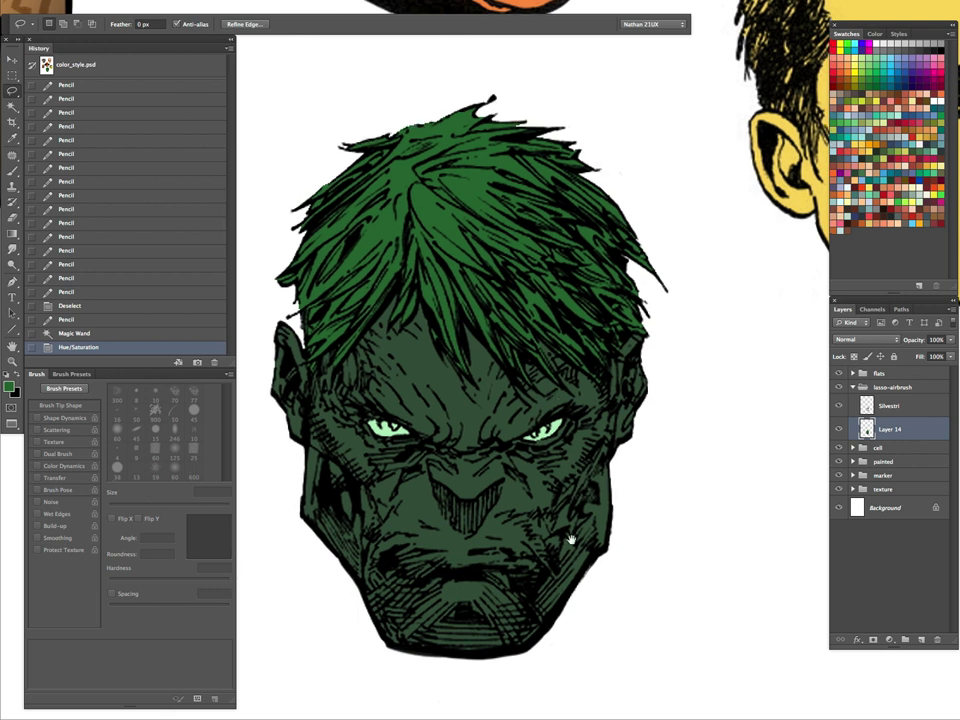
pyautogui.hotkey('ctrl', 'd')
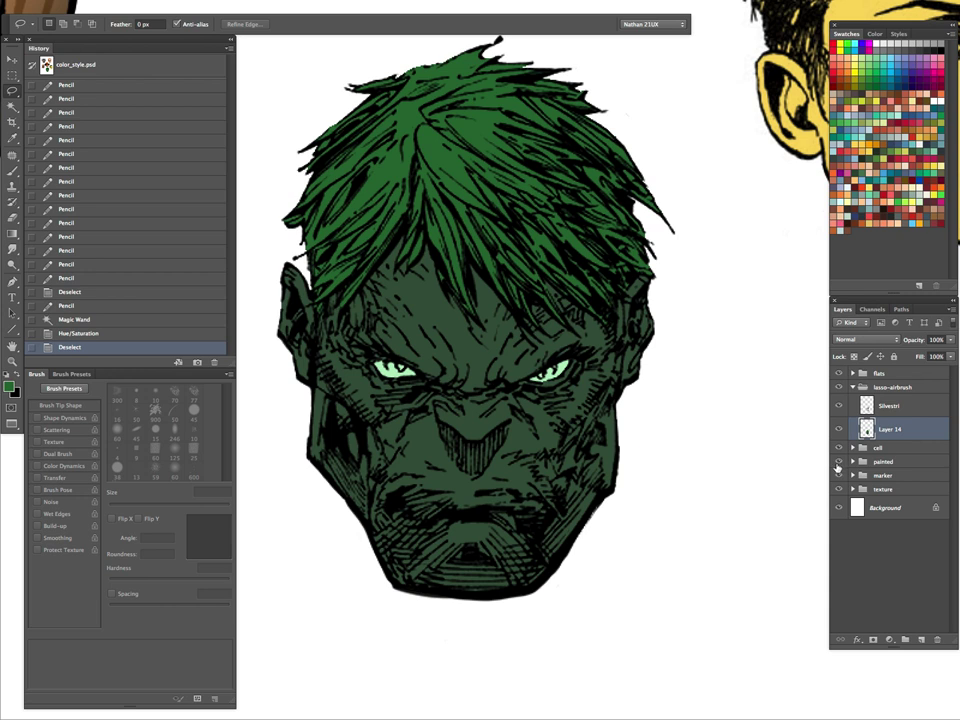
# - Restore the cleared face selection and make a brighter green the brush's foreground color
pyautogui.hotkey('ctrl', 'z')
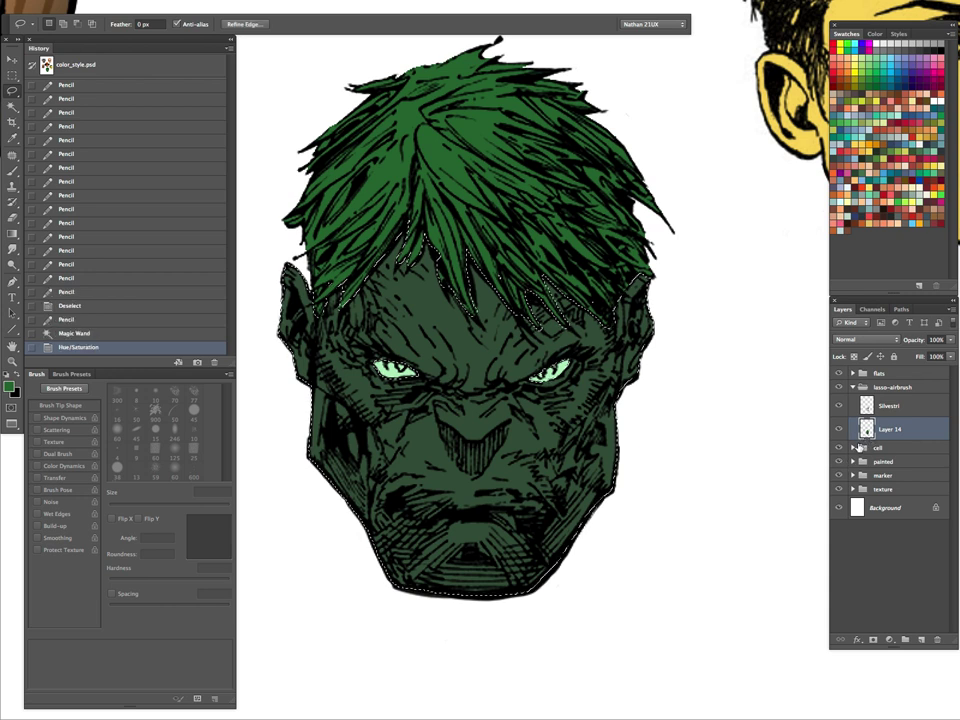
pyautogui.press('b')
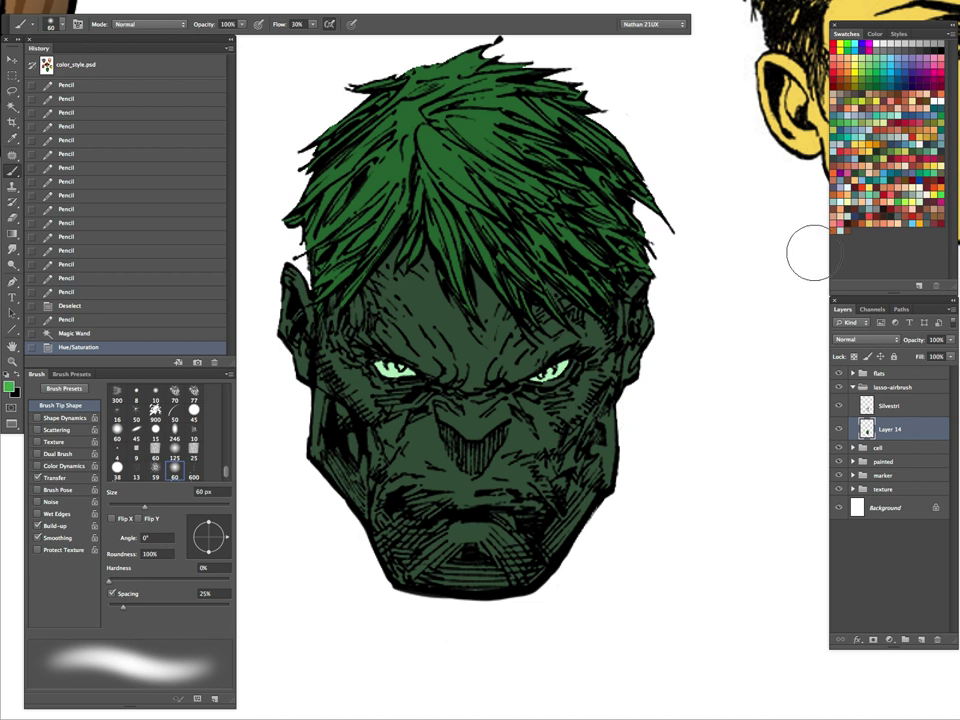
pyautogui.press('v')
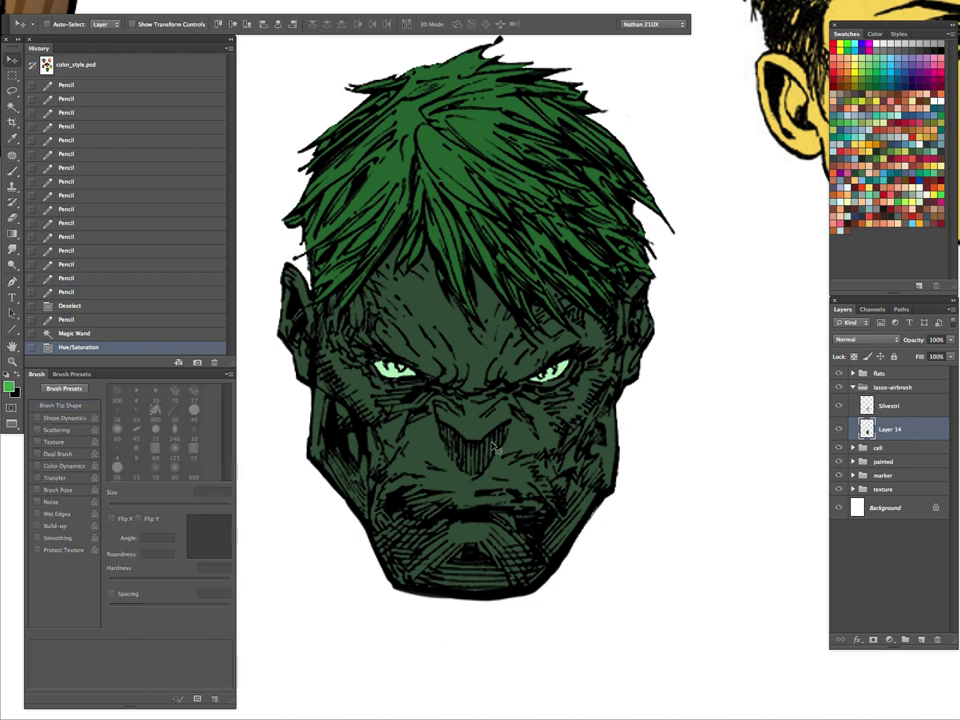
# - Enlarge the soft brush to 250 px
pyautogui.press('b')
pyautogui.press(']')
pyautogui.press(']')
pyautogui.press(']')
pyautogui.press(']')
pyautogui.press(']')
pyautogui.press(']')
pyautogui.press(']')
pyautogui.press(']')
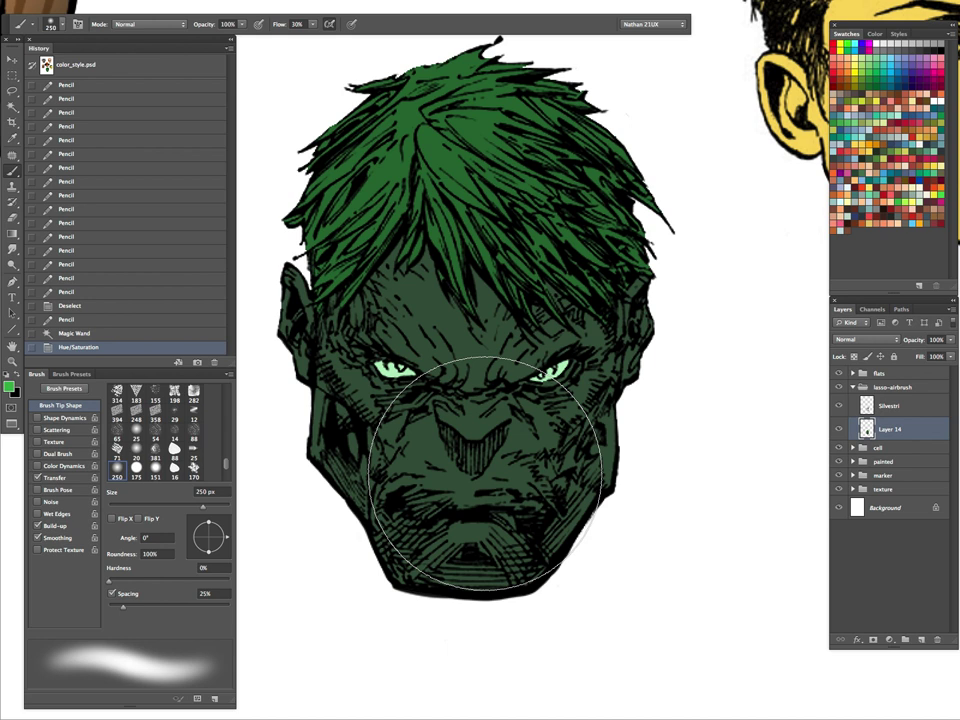
# - Subtract jagged hair-shadow shapes along the forehead from the face selection with the Lasso
pyautogui.press('l')
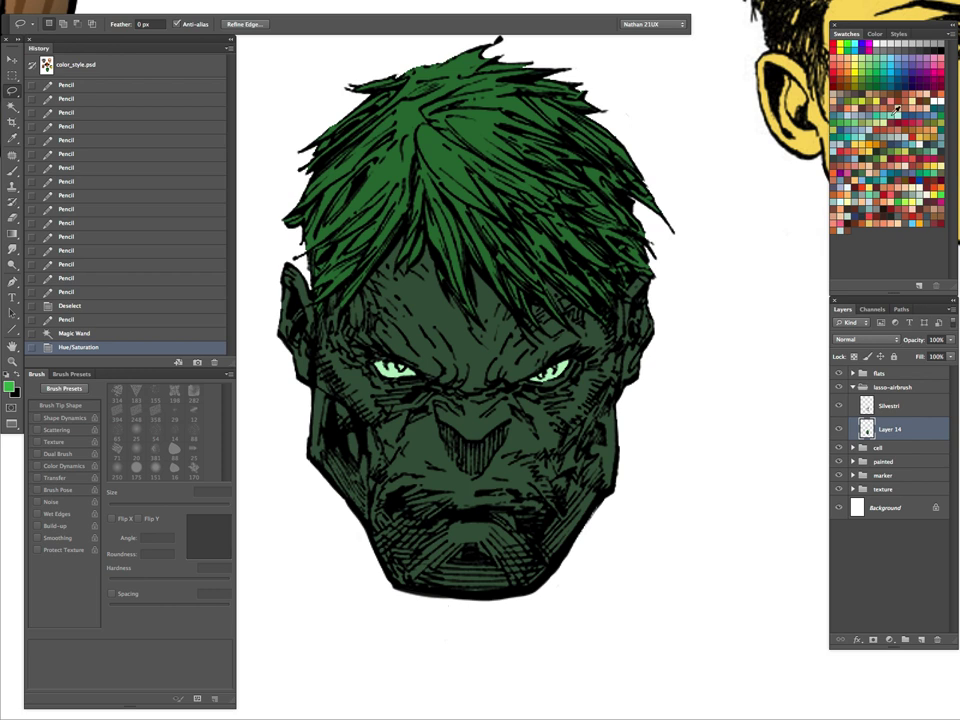
pyautogui.press('alt')
pyautogui.press('alt')
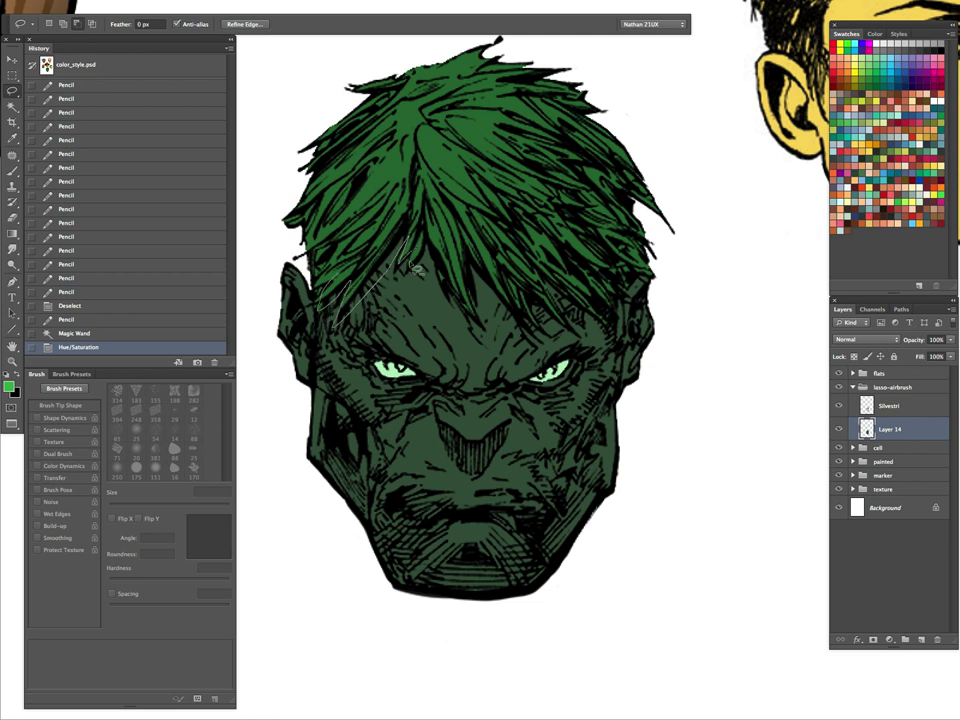
pyautogui.moveTo(448, 226)
pyautogui.mouseDown()
pyautogui.moveTo(379, 158)
pyautogui.moveTo(459, 258)
pyautogui.moveTo(429, 245)
pyautogui.moveTo(462, 322)
pyautogui.moveTo(489, 342)
pyautogui.moveTo(411, 165)
pyautogui.moveTo(514, 322)
pyautogui.moveTo(514, 300)
pyautogui.moveTo(436, 168)
pyautogui.mouseUp()
pyautogui.moveTo(525, 289)
pyautogui.mouseDown()
pyautogui.moveTo(489, 243)
pyautogui.moveTo(497, 270)
pyautogui.moveTo(555, 298)
pyautogui.moveTo(534, 283)
pyautogui.moveTo(512, 232)
pyautogui.moveTo(614, 327)
pyautogui.moveTo(580, 274)
pyautogui.mouseUp()
pyautogui.moveTo(546, 291); pyautogui.dragTo(514, 229)
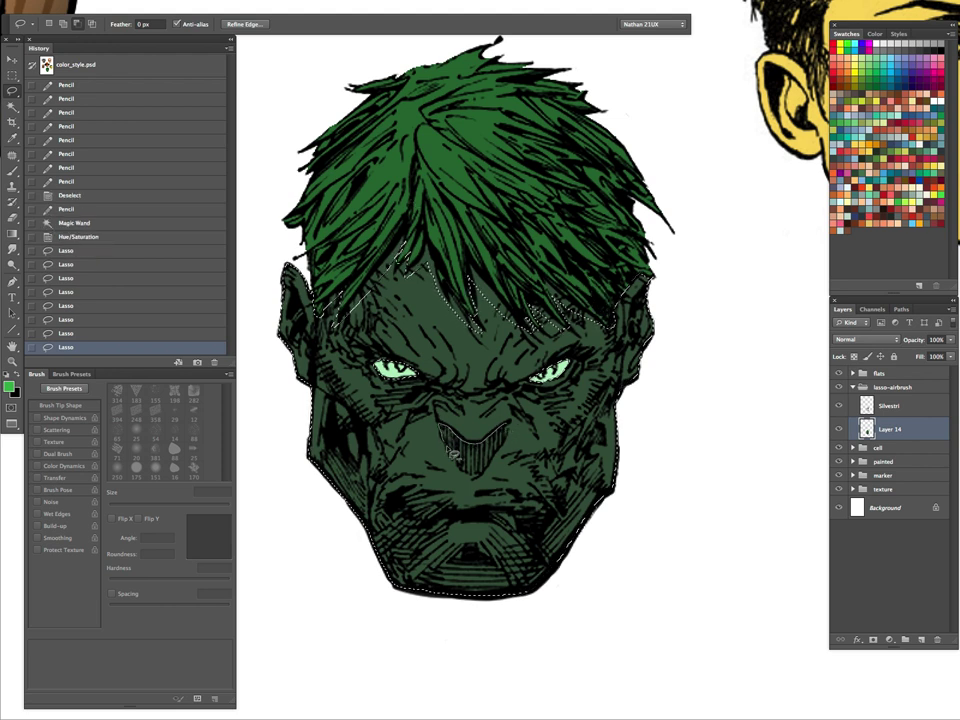
# - Subtract the shadow under the nose, both eye sockets and the crease between the eyes from the face selection
pyautogui.moveTo(506, 416)
pyautogui.mouseDown()
pyautogui.moveTo(380, 230)
pyautogui.moveTo(586, 360)
pyautogui.mouseUp()
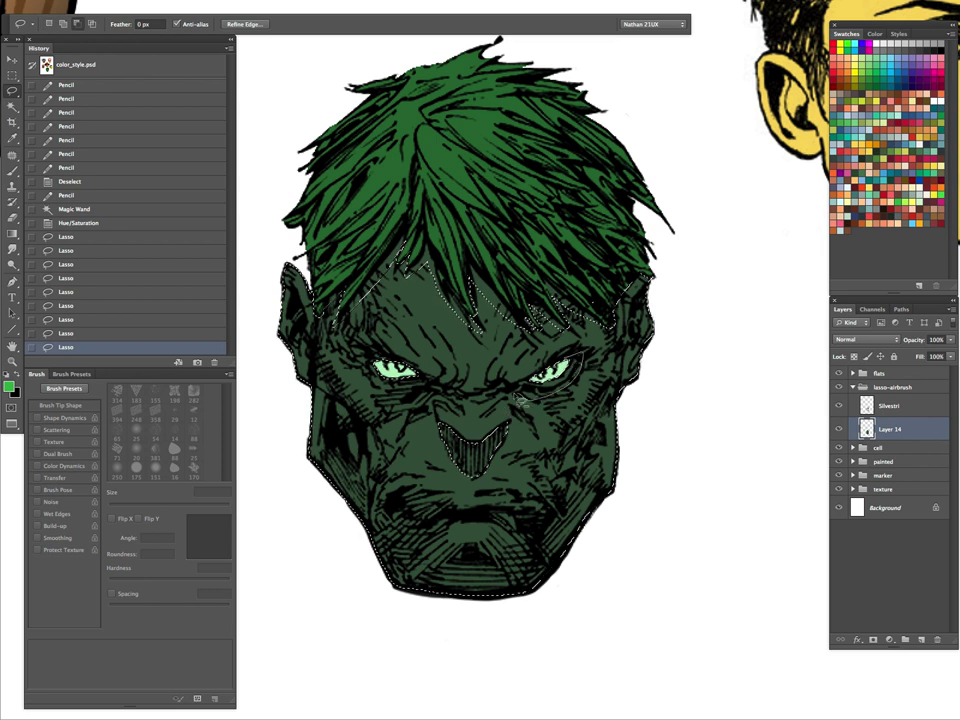
pyautogui.moveTo(533, 383); pyautogui.dragTo(542, 381)
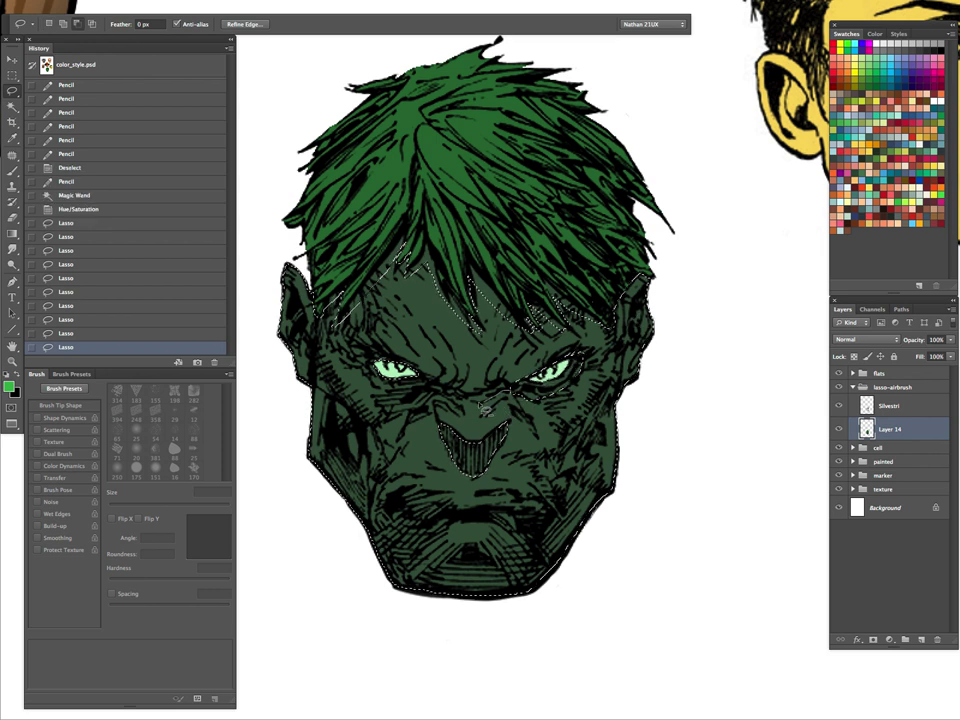
pyautogui.moveTo(483, 400); pyautogui.dragTo(514, 393)
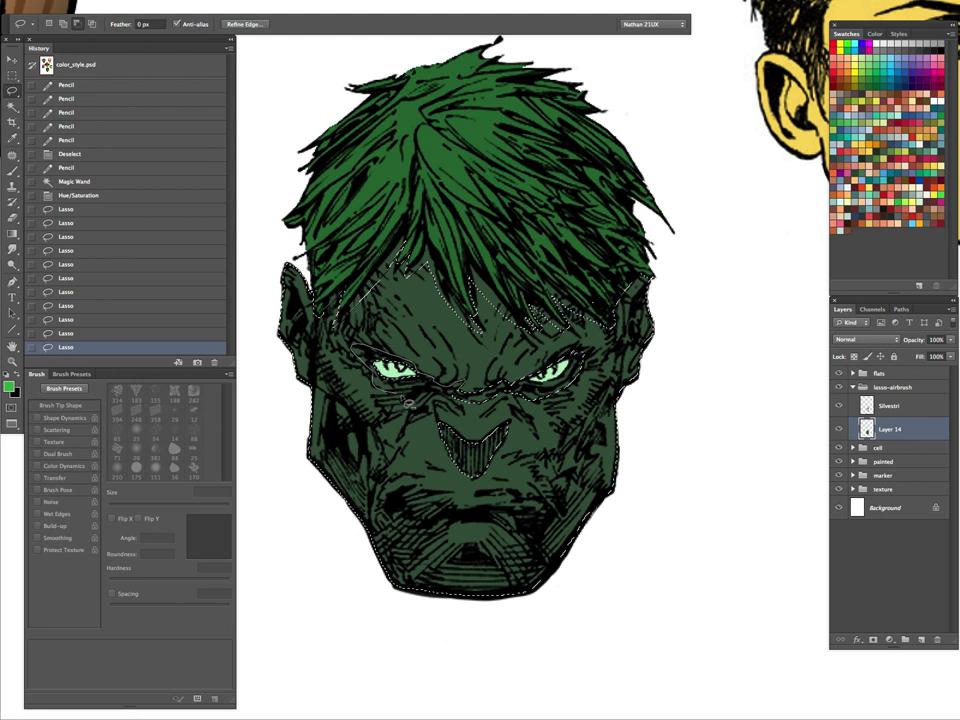
pyautogui.moveTo(470, 384); pyautogui.dragTo(482, 394)
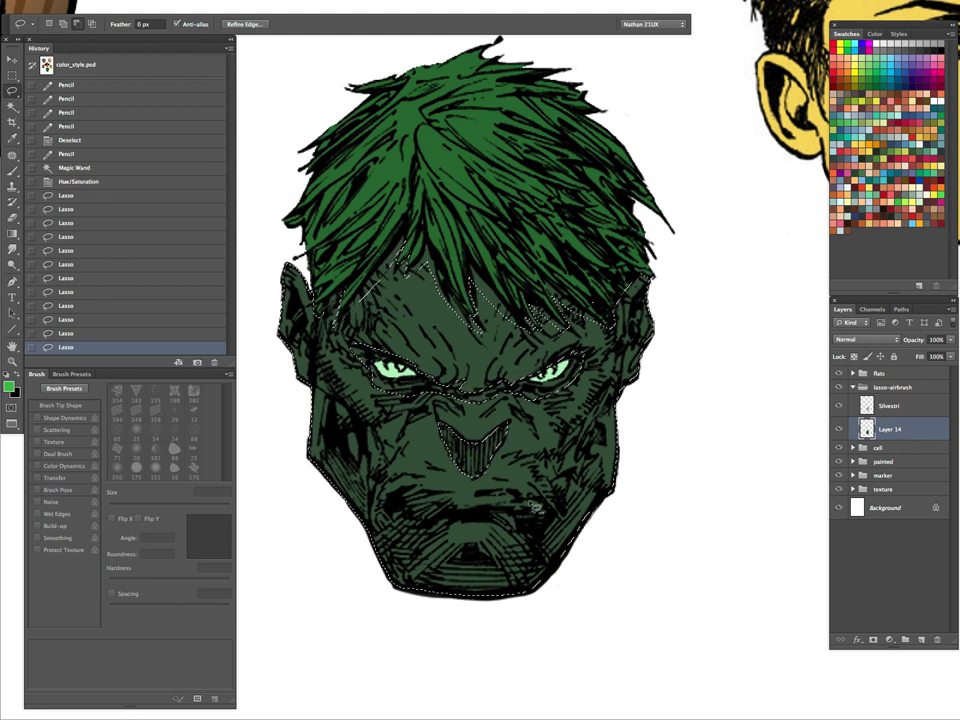
pyautogui.moveTo(648, 333)
pyautogui.mouseDown()
pyautogui.moveTo(651, 308)
pyautogui.moveTo(642, 338)
pyautogui.moveTo(602, 298)
pyautogui.moveTo(672, 289)
pyautogui.mouseUp()
# - Set the soft brush to 200 px and airbrush bright green up the center of the face from mouth to forehead
pyautogui.hotkey('ctrl', '-')
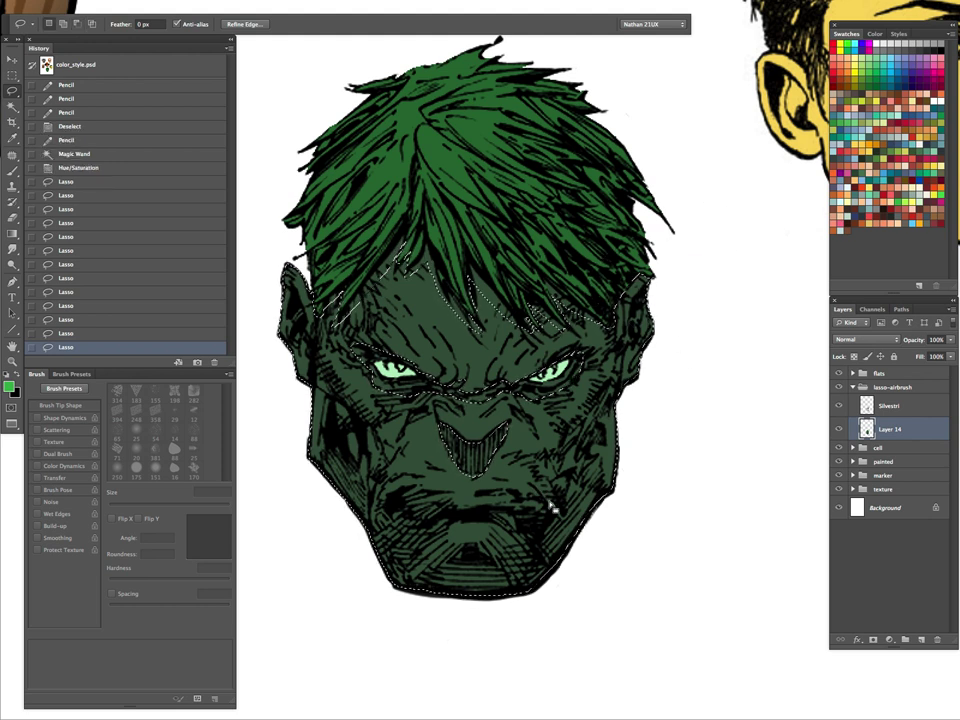
pyautogui.hotkey('ctrl', '-')
pyautogui.hotkey('ctrl', '-')
pyautogui.press('b')
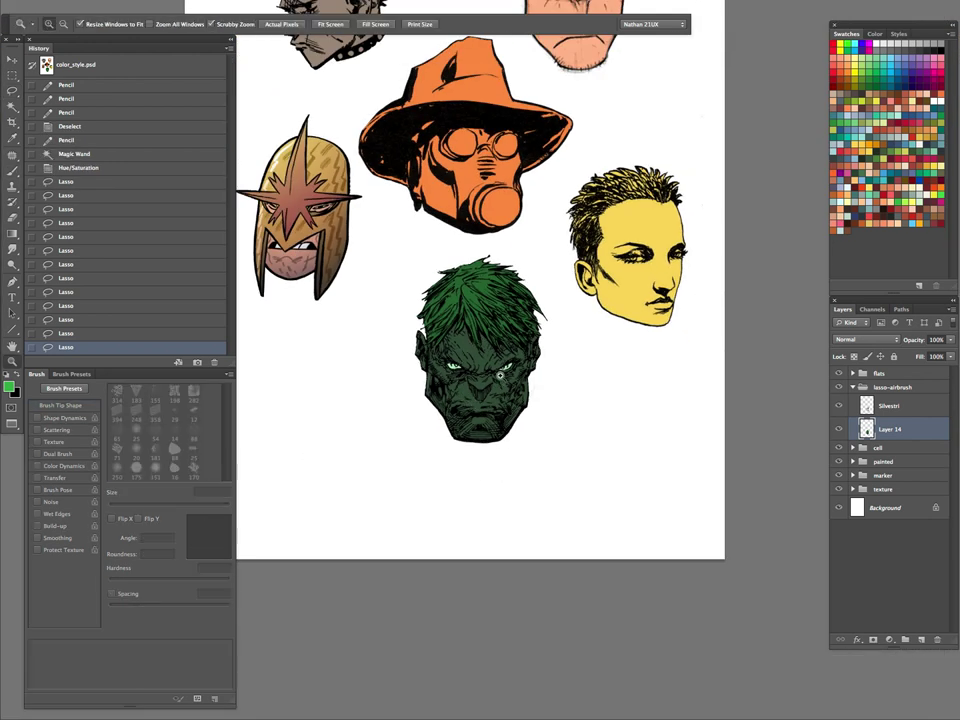
pyautogui.keyDown('ctrl'); pyautogui.click(500, 374); pyautogui.keyUp('ctrl')
pyautogui.press(']')
pyautogui.press(']')
pyautogui.press('[')
pyautogui.press('[')
pyautogui.press('[')
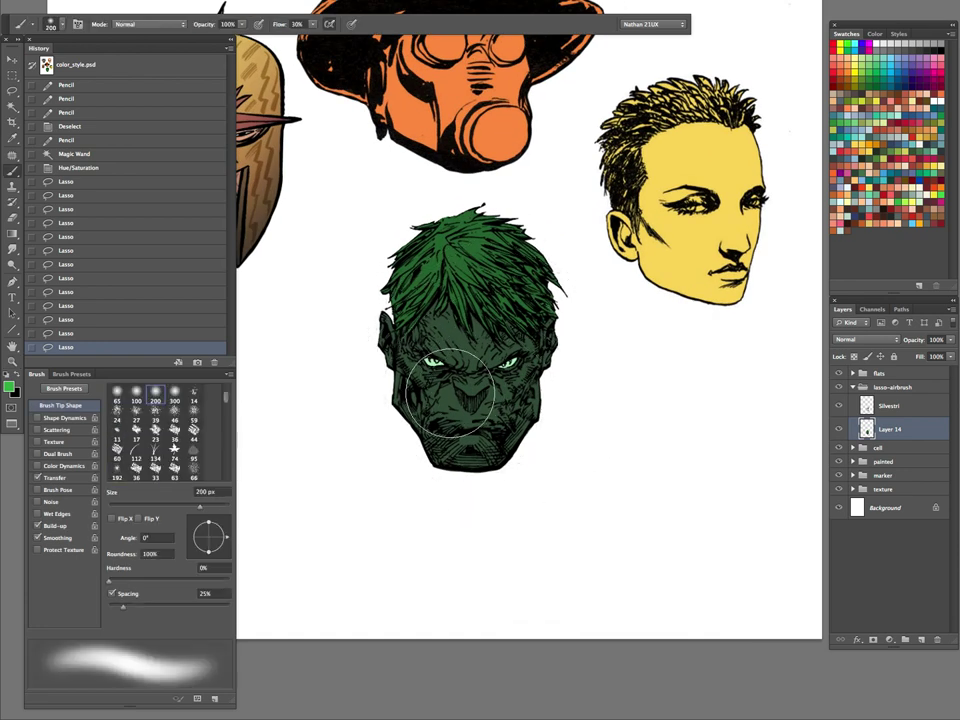
pyautogui.press('Tab')
pyautogui.press('Tab')
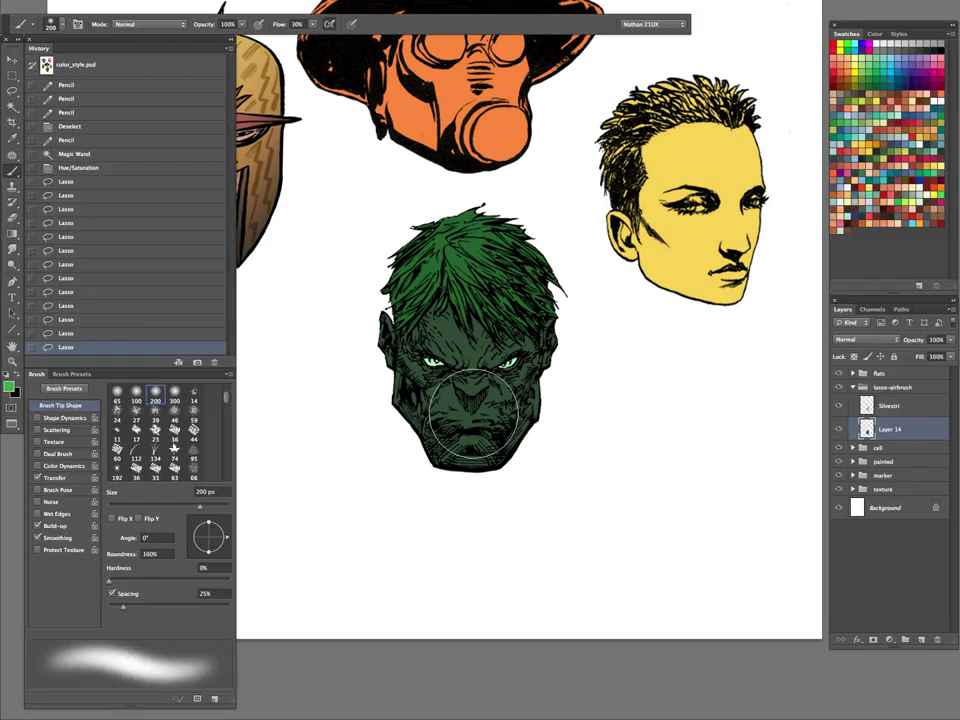
pyautogui.moveTo(474, 413); pyautogui.dragTo(485, 286)
# - Reduce the soft brush and build up bright green across the brow and down the cheek beside the nose
pyautogui.press('[')
pyautogui.press('[')
pyautogui.press('[')
pyautogui.press('[')
pyautogui.moveTo(458, 326)
pyautogui.mouseDown()
pyautogui.moveTo(469, 343)
pyautogui.moveTo(470, 328)
pyautogui.moveTo(488, 337)
pyautogui.mouseUp()
pyautogui.moveTo(491, 336)
pyautogui.mouseDown()
pyautogui.moveTo(502, 326)
pyautogui.moveTo(525, 365)
pyautogui.moveTo(551, 374)
pyautogui.moveTo(536, 386)
pyautogui.mouseUp()
# - Brighten the middle of the forehead below the fringe with a slightly larger soft brush
pyautogui.press('z')
pyautogui.click(544, 247)
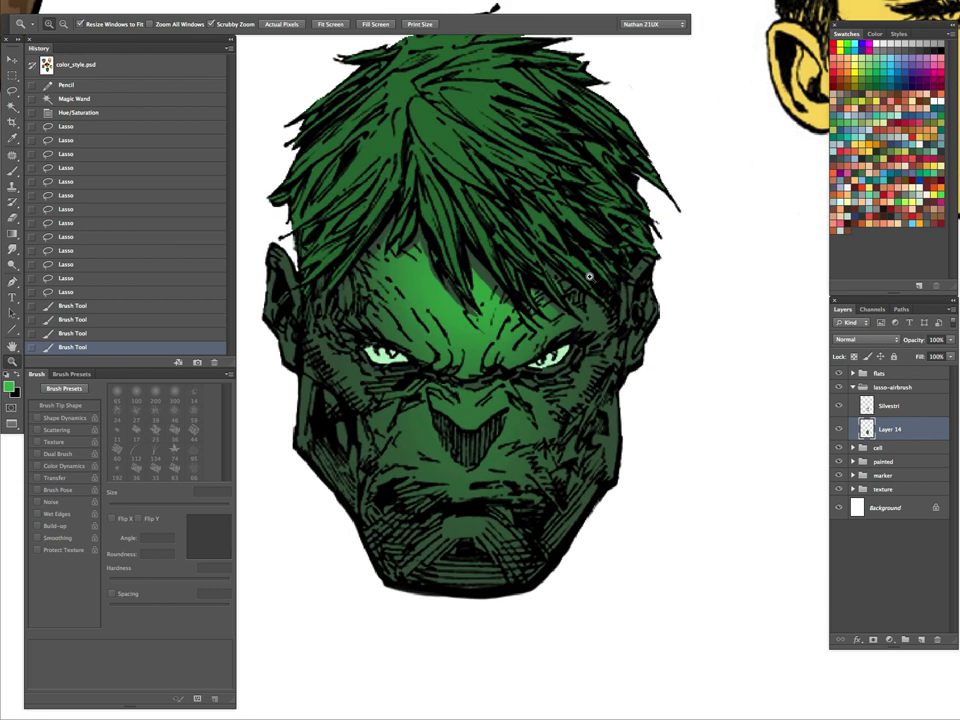
pyautogui.press('v')
pyautogui.press('b')
pyautogui.press(']')
pyautogui.moveTo(459, 249); pyautogui.dragTo(505, 273)
# - Reduce the soft brush and airbrush bright green around both eyes, between the brows and toward the temple
pyautogui.press('[')
pyautogui.press('[')
pyautogui.press('[')
pyautogui.press('[')
pyautogui.press('[')
pyautogui.press('[')
pyautogui.press('[')
pyautogui.moveTo(351, 340)
pyautogui.mouseDown()
pyautogui.moveTo(388, 384)
pyautogui.moveTo(380, 395)
pyautogui.mouseUp()
pyautogui.moveTo(427, 333); pyautogui.dragTo(501, 334)
pyautogui.moveTo(555, 399); pyautogui.dragTo(584, 357)
pyautogui.moveTo(590, 352); pyautogui.dragTo(617, 332)
# - Reduce the soft brush to 20 px and add a bright green highlight to the nose
pyautogui.press('[')
pyautogui.press('[')
pyautogui.press('[')
pyautogui.press('[')
pyautogui.press('[')
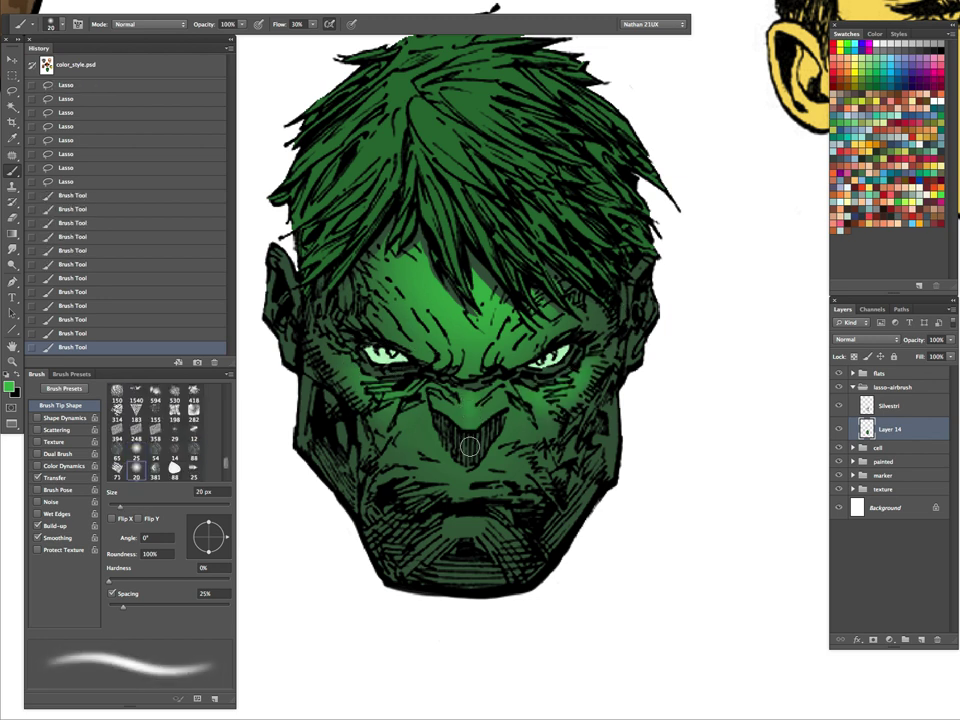
pyautogui.moveTo(479, 429); pyautogui.dragTo(494, 455)
# - Enlarge the soft brush and airbrush bright green over the cheek folds, upper lip and lower lip
pyautogui.press(']')
pyautogui.press(']')
pyautogui.press(']')
pyautogui.press(']')
pyautogui.press(']')
pyautogui.moveTo(429, 474); pyautogui.dragTo(440, 482)
pyautogui.moveTo(520, 476)
pyautogui.mouseDown()
pyautogui.moveTo(500, 480)
pyautogui.moveTo(519, 464)
pyautogui.mouseUp()
pyautogui.moveTo(428, 440); pyautogui.dragTo(500, 533)
# - Undo the last three brush strokes and repaint the lower lip highlight with a smaller soft brush
pyautogui.press('[')
pyautogui.press('[')
pyautogui.press('[')
pyautogui.press('[')
pyautogui.press('[')
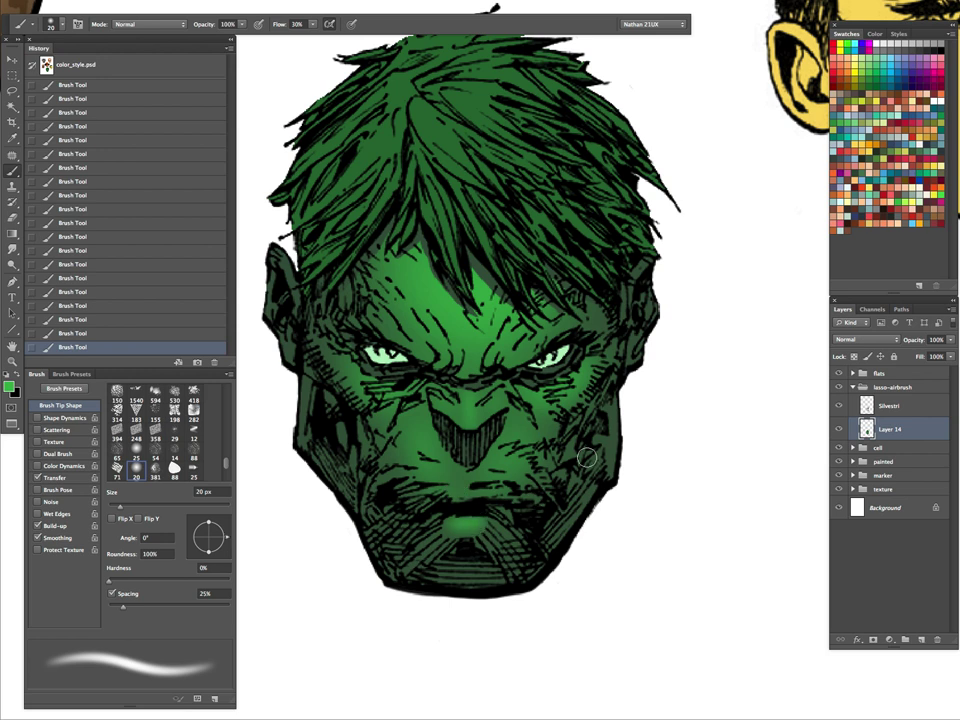
pyautogui.hotkey('ctrl', 'alt', 'z')
pyautogui.hotkey('ctrl', 'alt', 'z')
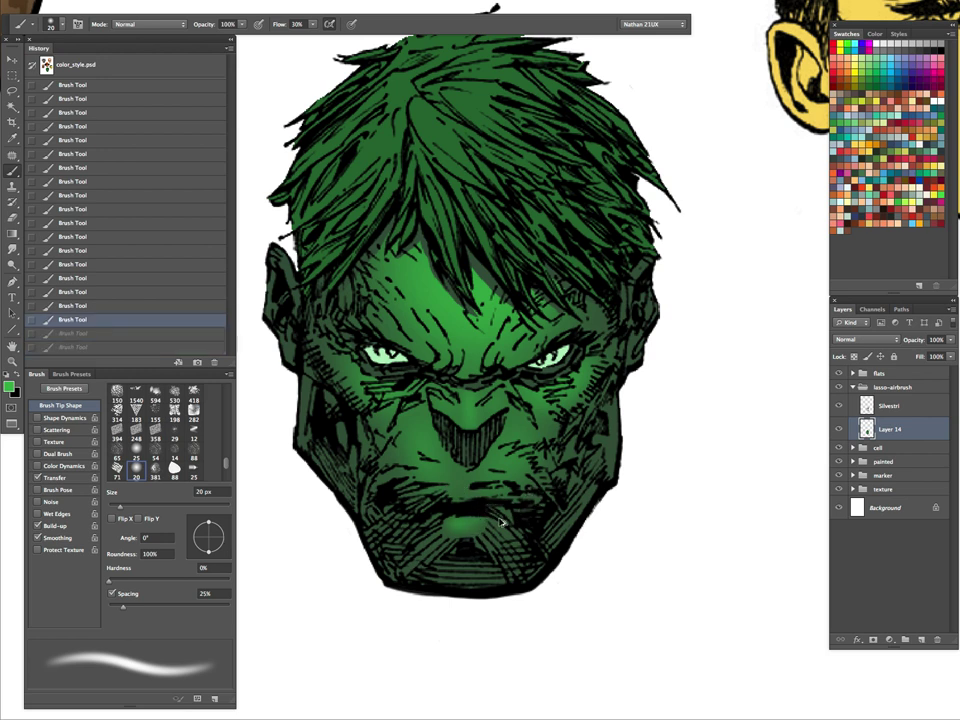
pyautogui.hotkey('ctrl', 'alt', 'z')
pyautogui.press(']')
pyautogui.moveTo(455, 527)
pyautogui.mouseDown()
pyautogui.moveTo(485, 523)
pyautogui.moveTo(475, 523)
pyautogui.mouseUp()
pyautogui.moveTo(468, 526); pyautogui.dragTo(451, 538)
# - Reduce the soft brush to 9 px and touch up the ears with bright green
pyautogui.press(']')
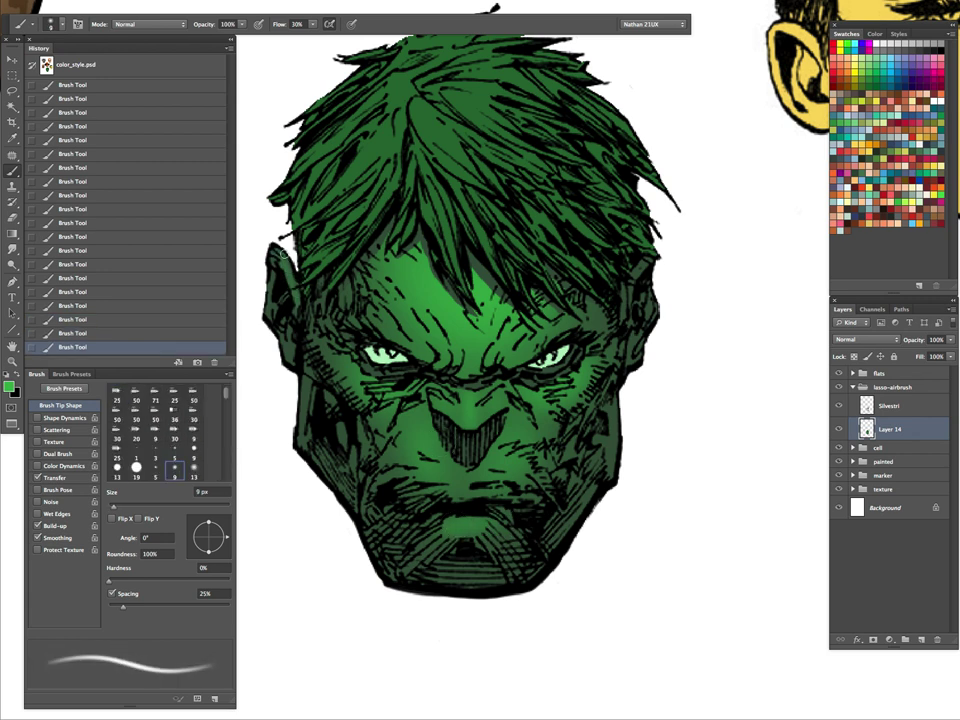
pyautogui.press('[')
pyautogui.press('[')
pyautogui.press('[')
pyautogui.press('[')
pyautogui.press('[')
pyautogui.press('[')
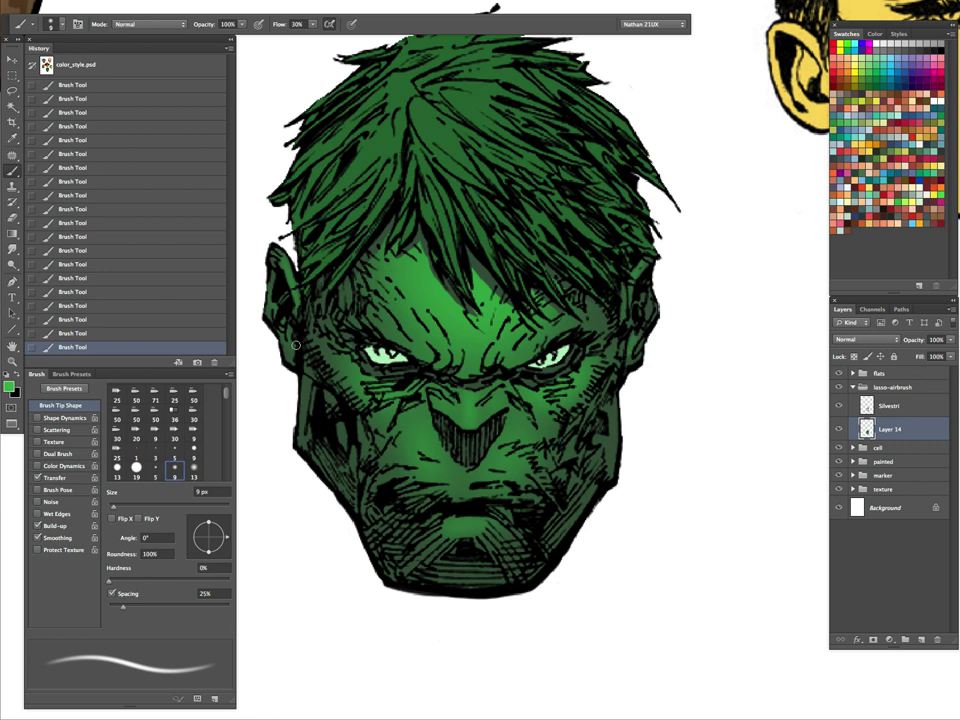
# - Clear the selection and lasso the cheek planes beside the nose and the areas under both eyes
pyautogui.press('z')
pyautogui.moveTo(660, 422); pyautogui.dragTo(631, 469)
pyautogui.press('l')
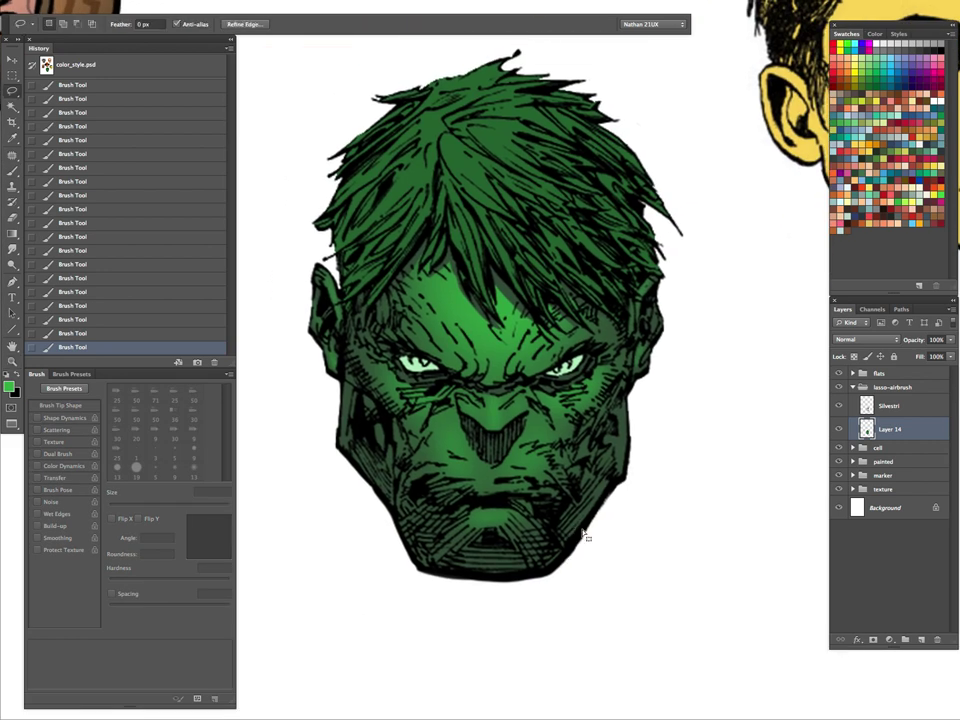
pyautogui.hotkey('ctrl', 'd')
pyautogui.moveTo(612, 374)
pyautogui.mouseDown()
pyautogui.moveTo(572, 425)
pyautogui.moveTo(550, 428)
pyautogui.moveTo(568, 415)
pyautogui.mouseUp()
pyautogui.hotkey('ctrl', 'z')
pyautogui.moveTo(568, 460); pyautogui.dragTo(570, 432)
pyautogui.moveTo(488, 464); pyautogui.dragTo(452, 412)
pyautogui.moveTo(560, 458)
pyautogui.mouseDown()
pyautogui.moveTo(521, 459)
pyautogui.moveTo(528, 474)
pyautogui.moveTo(596, 467)
pyautogui.moveTo(520, 446)
pyautogui.mouseUp()
pyautogui.moveTo(436, 412)
pyautogui.mouseDown()
pyautogui.moveTo(404, 410)
pyautogui.moveTo(446, 410)
pyautogui.moveTo(429, 400)
pyautogui.moveTo(406, 406)
pyautogui.moveTo(368, 350)
pyautogui.moveTo(427, 400)
pyautogui.mouseUp()
pyautogui.press('super+z')
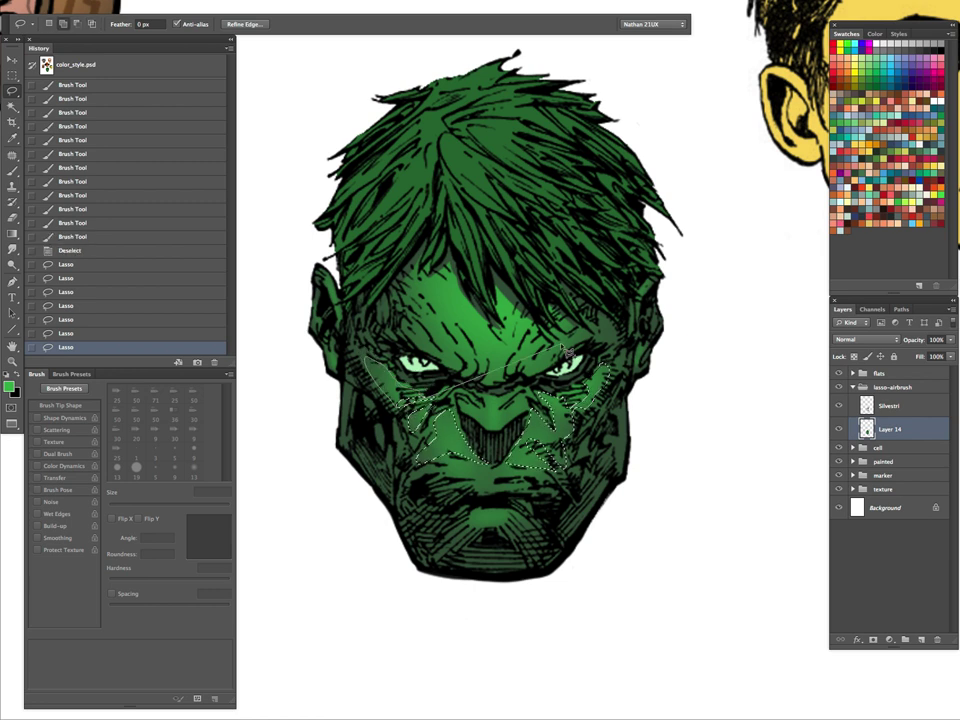
pyautogui.hotkey('ctrl', 'g')
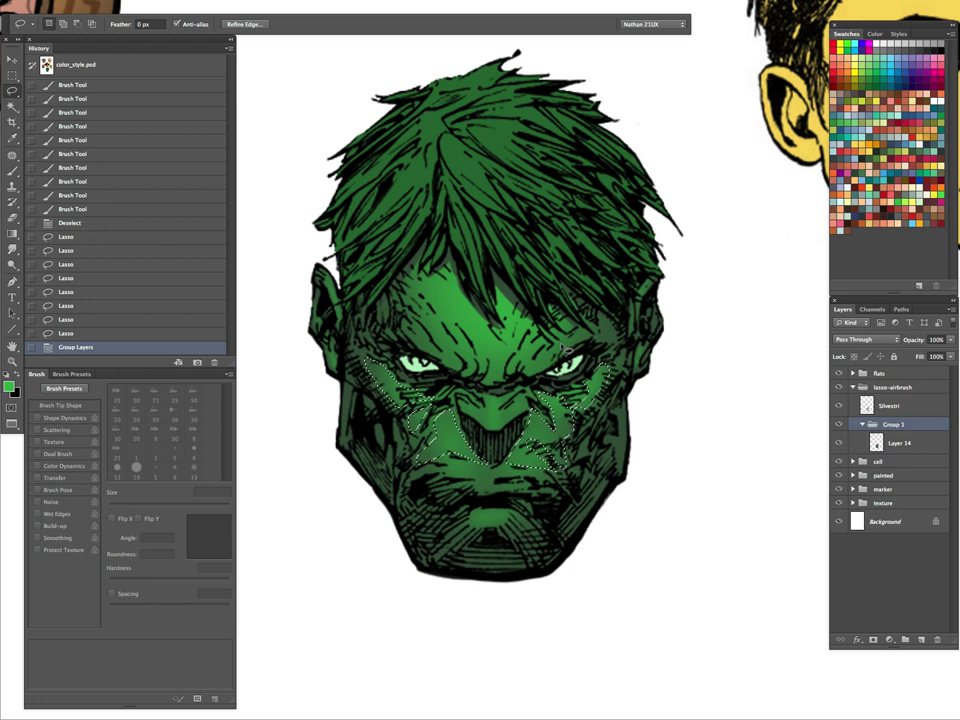
pyautogui.hotkey('ctrl', 'z')
# - Enlarge the soft brush and airbrush bright green inside the selection under the left-hand eye and over that cheek
pyautogui.press('b')
pyautogui.press(']')
pyautogui.press(']')
pyautogui.press(']')
pyautogui.press(']')
pyautogui.press(']')
pyautogui.press(']')
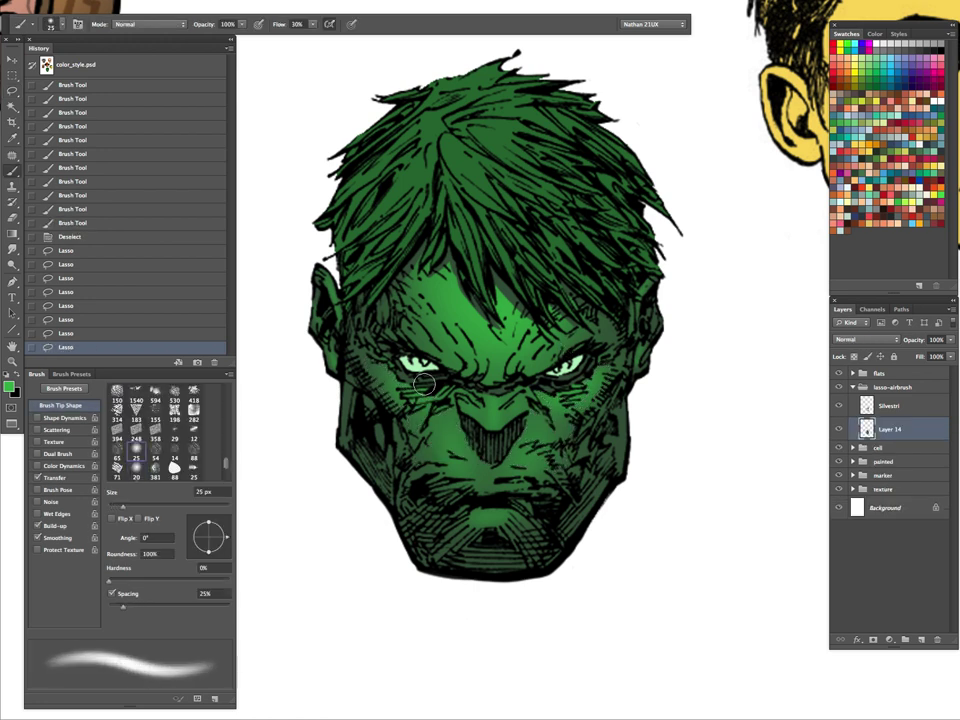
pyautogui.moveTo(410, 368)
pyautogui.mouseDown()
pyautogui.moveTo(439, 383)
pyautogui.moveTo(445, 435)
pyautogui.mouseUp()
pyautogui.moveTo(446, 432); pyautogui.dragTo(482, 375)
# - Airbrush the brow, right-hand cheek and lower lip with a soft brush of up to 70 px, and clear the selection
pyautogui.press('[')
pyautogui.press('[')
pyautogui.moveTo(498, 337)
pyautogui.mouseDown()
pyautogui.moveTo(563, 319)
pyautogui.moveTo(541, 425)
pyautogui.moveTo(523, 446)
pyautogui.moveTo(587, 350)
pyautogui.moveTo(553, 384)
pyautogui.moveTo(597, 341)
pyautogui.mouseUp()
pyautogui.press(']')
pyautogui.press(']')
pyautogui.moveTo(576, 390); pyautogui.dragTo(618, 364)
pyautogui.moveTo(621, 363); pyautogui.dragTo(604, 364)
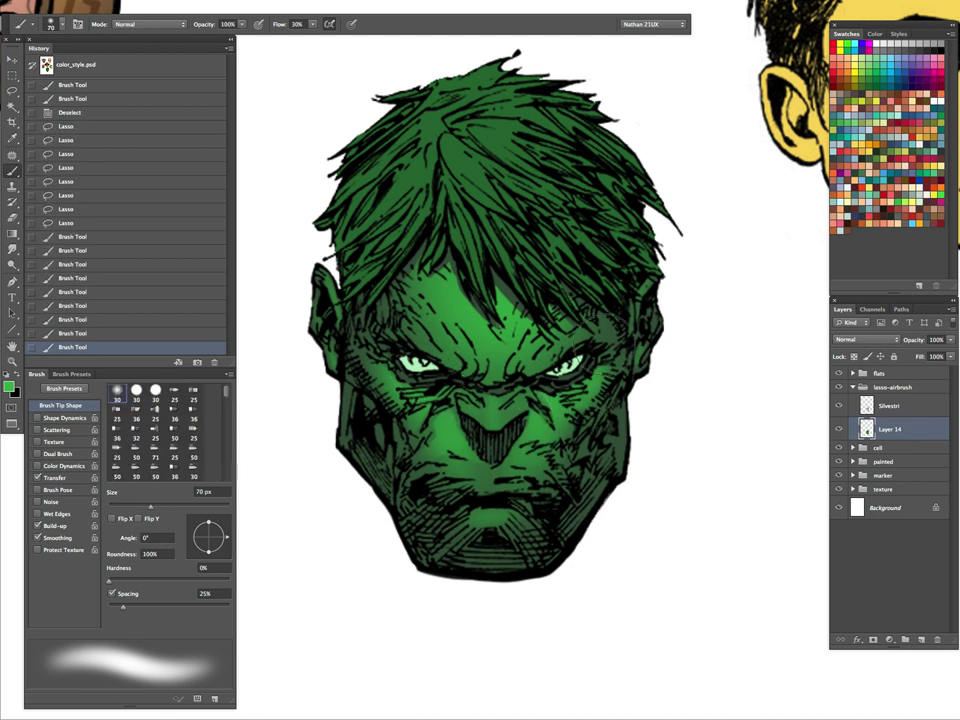
pyautogui.moveTo(505, 512); pyautogui.dragTo(523, 518)
pyautogui.hotkey('ctrl', 'd')
# - Reduce the soft brush to 50 px and blend bright green from the left-hand cheek toward the nose
pyautogui.press('[')
pyautogui.press('[')
pyautogui.moveTo(440, 436); pyautogui.dragTo(500, 430)
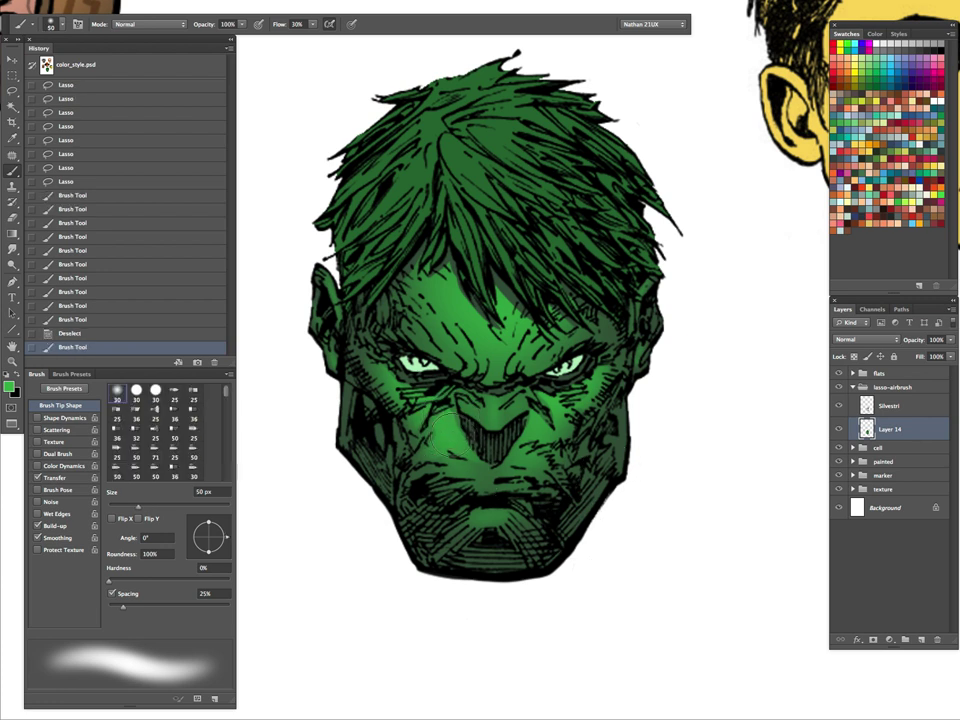
# - Lasso a narrow vertical strip down the nose bridge and try a 30 px soft brush stroke inside it
pyautogui.press('l')
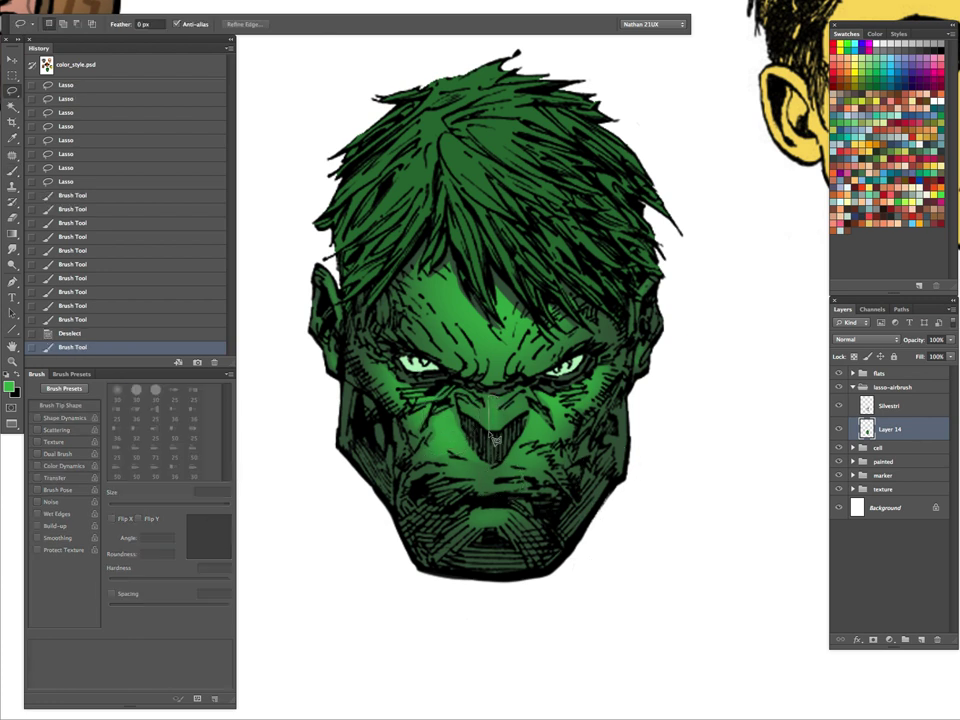
pyautogui.moveTo(503, 403)
pyautogui.mouseDown()
pyautogui.moveTo(503, 389)
pyautogui.moveTo(490, 479)
pyautogui.mouseUp()
pyautogui.press('b')
pyautogui.press('[')
pyautogui.press('[')
pyautogui.press('[')
pyautogui.press('[')
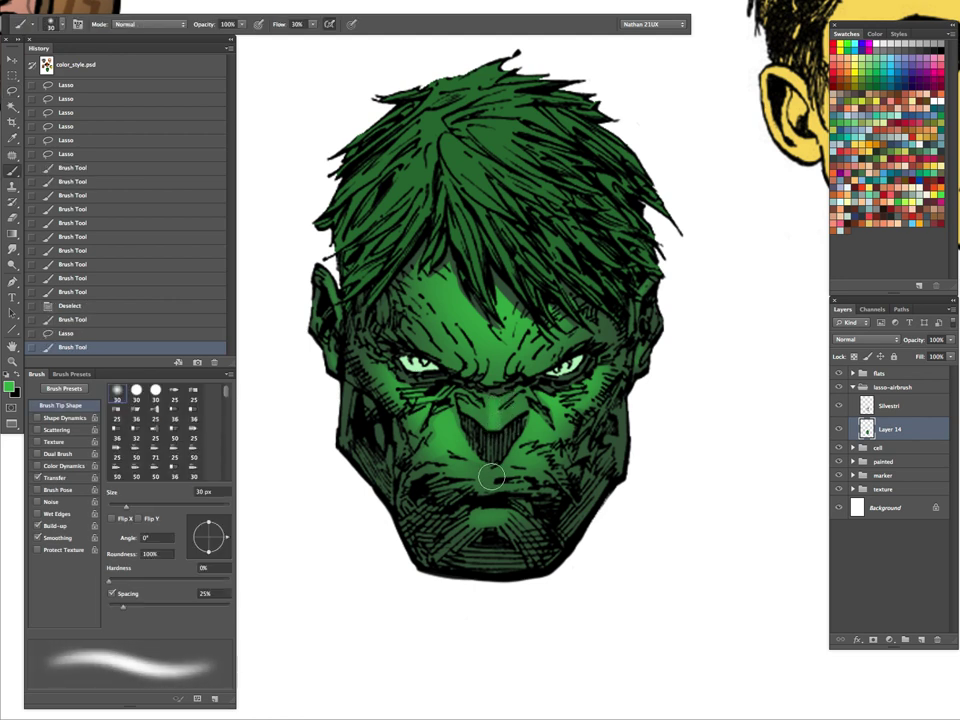
pyautogui.hotkey('ctrl', 'z')
# - Add another lassoed area to the nose selection and airbrush bright green over the nose tip
pyautogui.press('l')
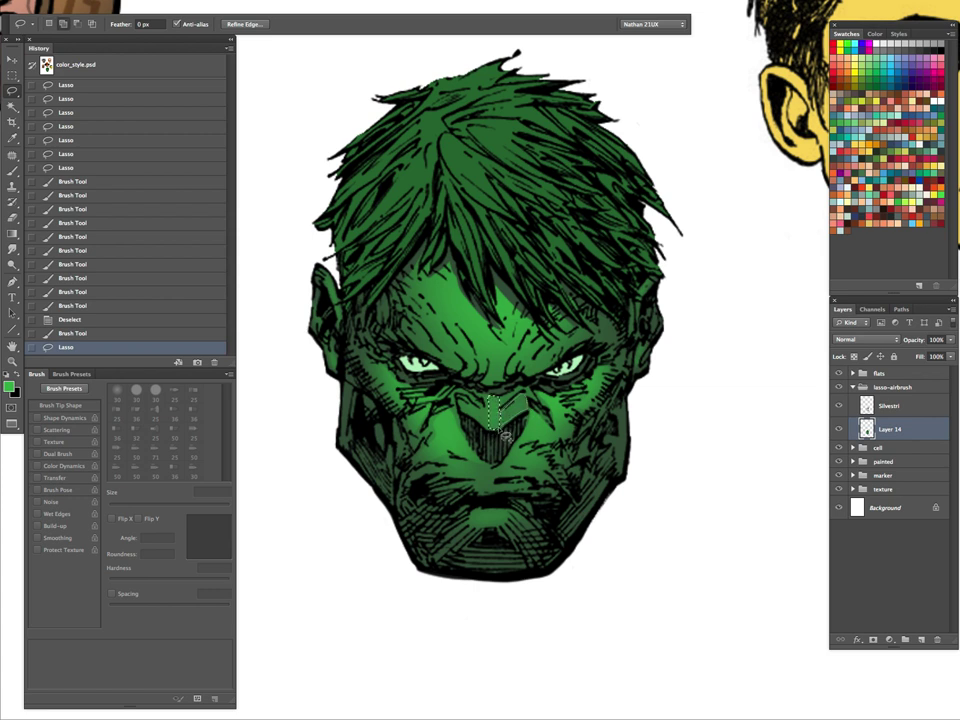
pyautogui.moveTo(491, 412); pyautogui.dragTo(498, 414)
pyautogui.press('b')
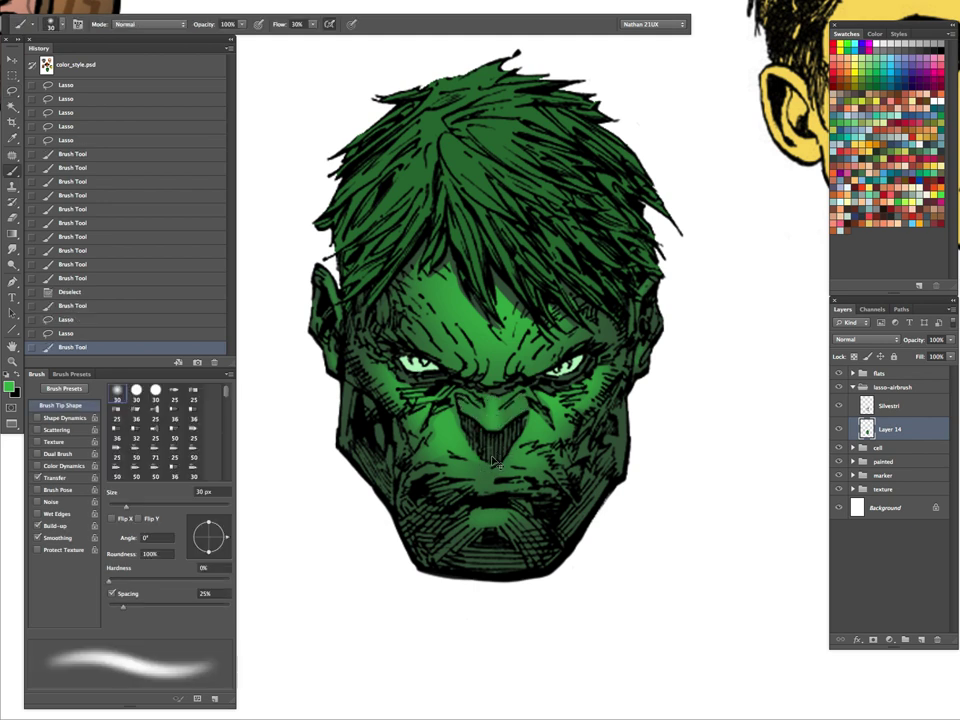
pyautogui.moveTo(474, 420)
pyautogui.mouseDown()
pyautogui.moveTo(515, 431)
pyautogui.moveTo(507, 435)
pyautogui.moveTo(541, 420)
pyautogui.moveTo(488, 428)
pyautogui.mouseUp()
pyautogui.moveTo(488, 428)
pyautogui.mouseDown()
pyautogui.moveTo(508, 441)
pyautogui.moveTo(492, 424)
pyautogui.mouseUp()
pyautogui.press('[')
pyautogui.press('[')
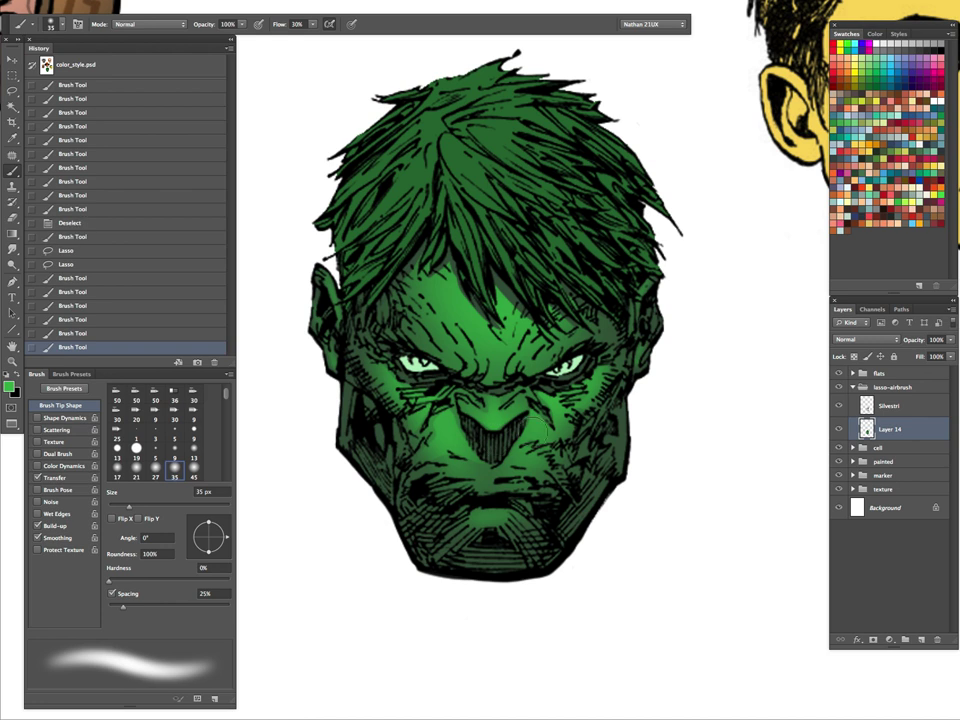
# - Clear the selection, lasso a narrow strip down the nose bridge and airbrush it with a 35 px soft brush
pyautogui.hotkey('ctrl', 'd')
pyautogui.press('l')
pyautogui.moveTo(508, 385); pyautogui.dragTo(508, 386)
pyautogui.press('super+plus')
pyautogui.press('super+plus')
pyautogui.press('super+minus')
pyautogui.scroll(1, 508, 386)
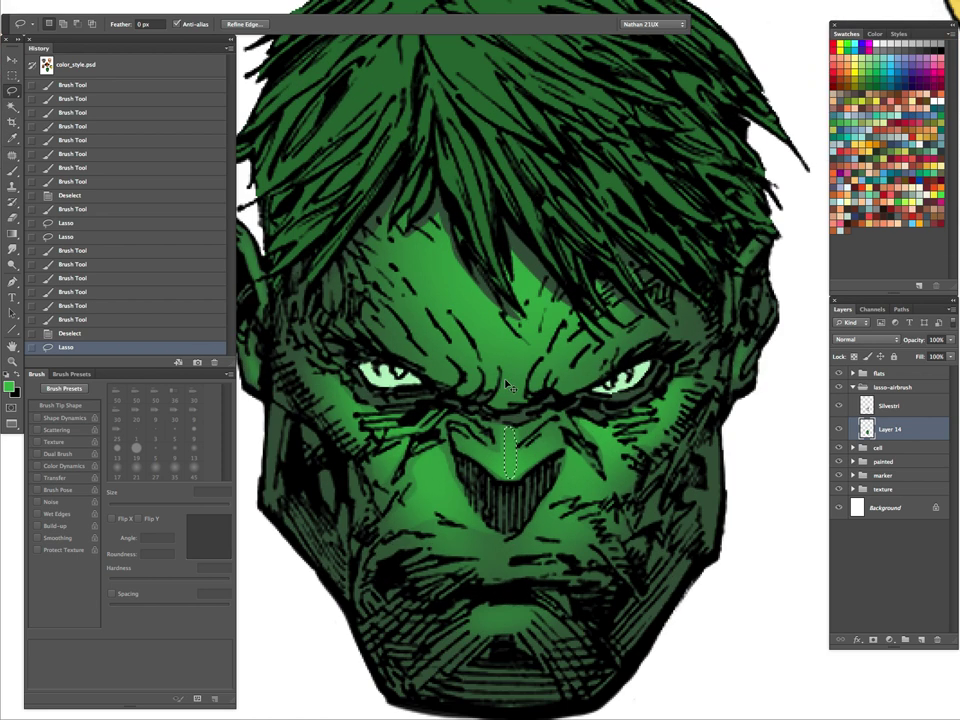
pyautogui.press('b')
pyautogui.moveTo(513, 513); pyautogui.dragTo(511, 485)
pyautogui.moveTo(511, 485); pyautogui.dragTo(507, 549)
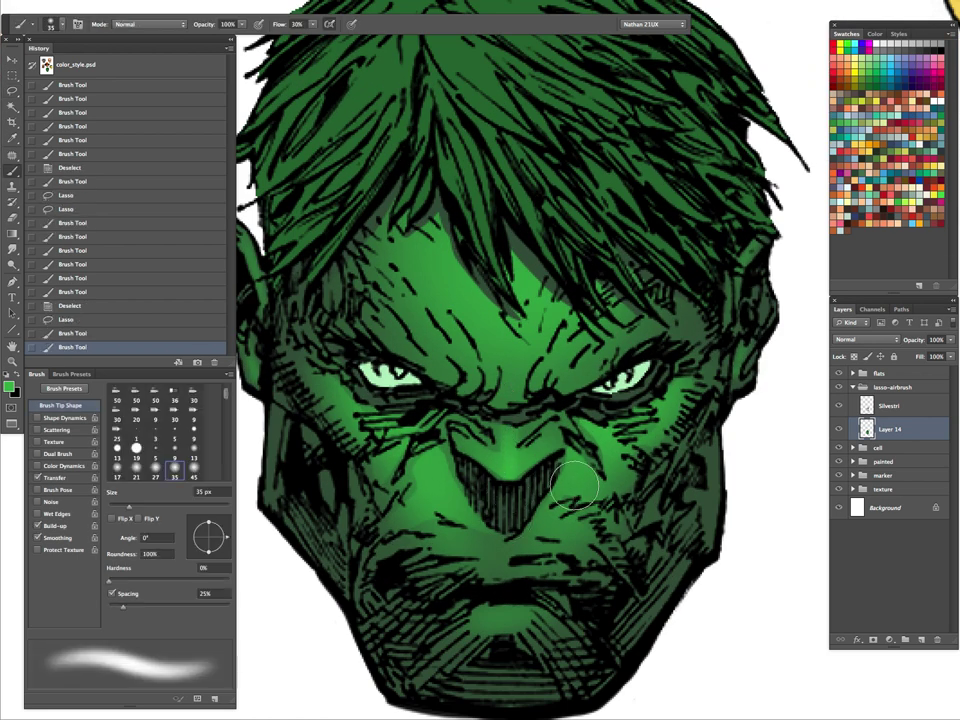
# - Lasso a new area over the nose and airbrush green across its bridge and sides with a smaller soft brush
pyautogui.press('l')
pyautogui.press('super+d')
pyautogui.moveTo(548, 445)
pyautogui.mouseDown()
pyautogui.moveTo(509, 448)
pyautogui.moveTo(461, 433)
pyautogui.moveTo(484, 453)
pyautogui.moveTo(478, 419)
pyautogui.mouseUp()
pyautogui.press('super+h')
pyautogui.press('b')
pyautogui.press('[')
pyautogui.press('[')
pyautogui.moveTo(540, 411)
pyautogui.mouseDown()
pyautogui.moveTo(545, 425)
pyautogui.moveTo(557, 419)
pyautogui.mouseUp()
pyautogui.moveTo(560, 423); pyautogui.dragTo(590, 414)
pyautogui.moveTo(448, 465); pyautogui.dragTo(442, 485)
pyautogui.press('super+d')
# - Lasso areas of the brow and forehead and airbrush bright green over them with a 45 px soft brush
pyautogui.press('l')
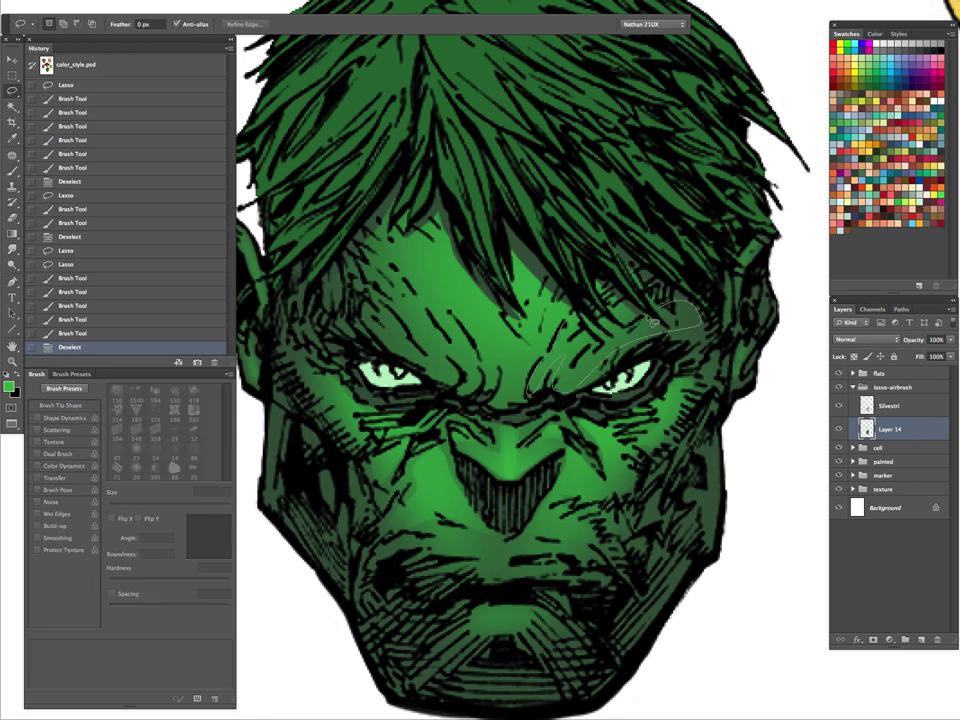
pyautogui.moveTo(615, 297); pyautogui.dragTo(617, 299)
pyautogui.moveTo(383, 241)
pyautogui.mouseDown()
pyautogui.moveTo(447, 325)
pyautogui.moveTo(335, 215)
pyautogui.moveTo(334, 256)
pyautogui.moveTo(378, 272)
pyautogui.mouseUp()
pyautogui.moveTo(466, 387); pyautogui.dragTo(468, 391)
pyautogui.press('super+h')
pyautogui.press('b')
pyautogui.press(']')
pyautogui.press(']')
pyautogui.press(']')
pyautogui.press(']')
pyautogui.press(']')
pyautogui.moveTo(442, 326)
pyautogui.mouseDown()
pyautogui.moveTo(432, 330)
pyautogui.moveTo(440, 318)
pyautogui.mouseUp()
pyautogui.moveTo(562, 354)
pyautogui.mouseDown()
pyautogui.moveTo(575, 341)
pyautogui.moveTo(545, 364)
pyautogui.moveTo(556, 352)
pyautogui.mouseUp()
pyautogui.moveTo(492, 388); pyautogui.dragTo(478, 403)
pyautogui.press('l')
pyautogui.press('super+d')
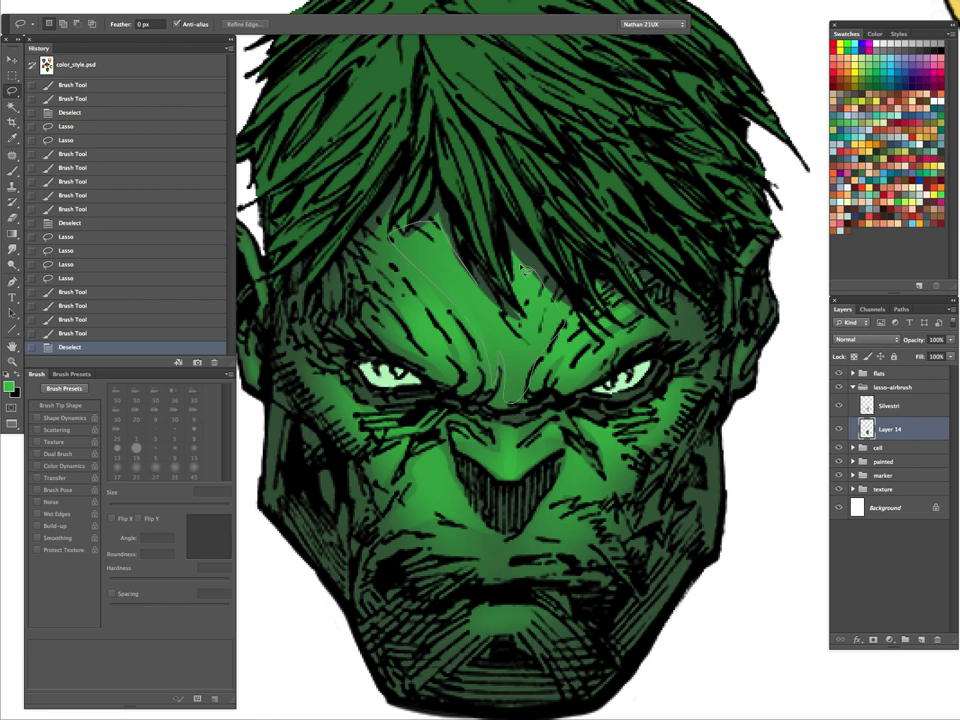
# - Lasso the central forehead down to between the brows, airbrush it bright green and clear the selection
pyautogui.press('super+h')
pyautogui.moveTo(470, 273); pyautogui.dragTo(478, 264)
pyautogui.press('b')
pyautogui.moveTo(523, 345); pyautogui.dragTo(528, 262)
pyautogui.moveTo(612, 604); pyautogui.dragTo(624, 453)
pyautogui.press('l')
pyautogui.press('super+d')
# - Lasso the upper lip, airbrush it bright green with the 45 px soft brush and clear the selection
pyautogui.moveTo(522, 420)
pyautogui.mouseDown()
pyautogui.moveTo(503, 398)
pyautogui.moveTo(562, 386)
pyautogui.mouseUp()
pyautogui.press('b')
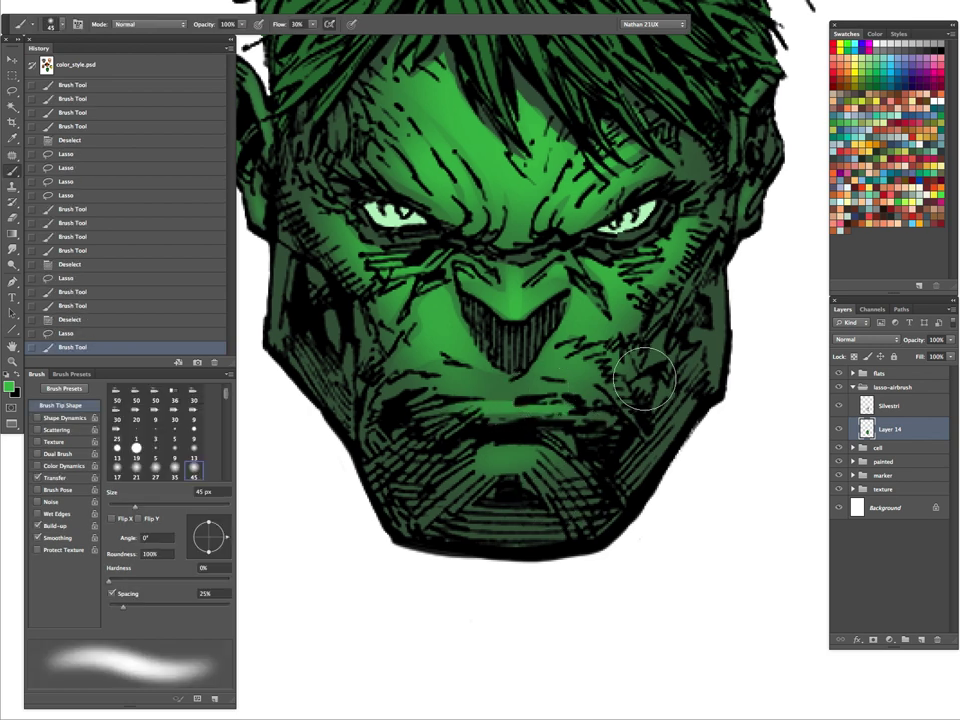
pyautogui.hotkey('ctrl', 'd')
# - Lasso the lower lip area and airbrush bright green highlights over it, clearing each selection
pyautogui.press('l')
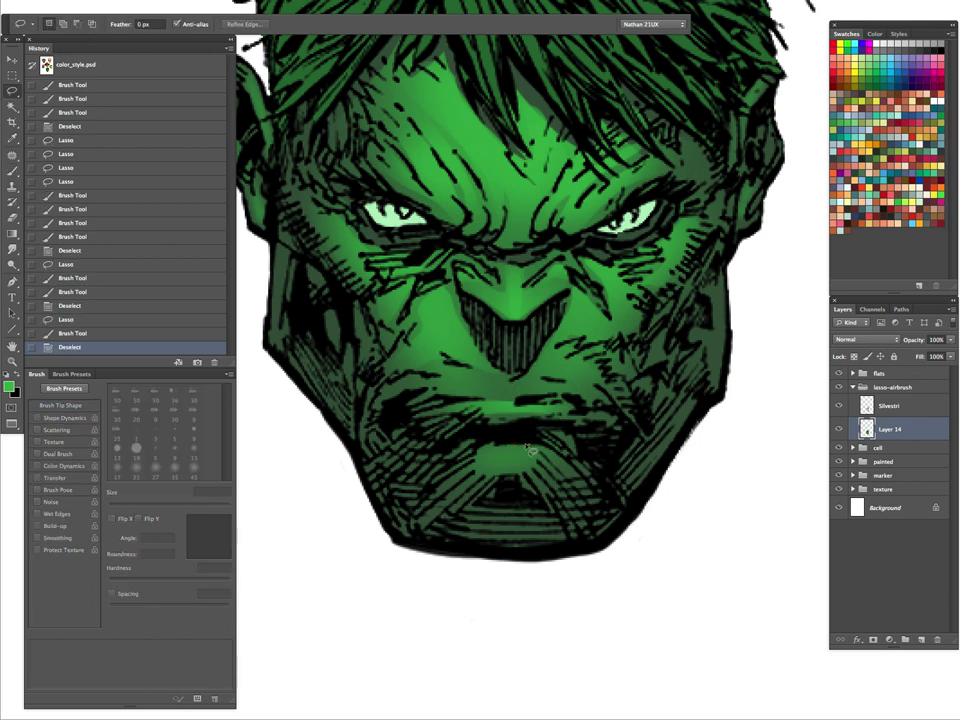
pyautogui.press('b')
pyautogui.moveTo(506, 439)
pyautogui.mouseDown()
pyautogui.moveTo(534, 449)
pyautogui.moveTo(534, 439)
pyautogui.mouseUp()
pyautogui.hotkey('ctrl', 'd')
pyautogui.press('l')
pyautogui.press('b')
pyautogui.hotkey('ctrl', 'd')
# - Lasso the band above the upper lip and try shading it with a sampled dark green and a 35 px soft brush
pyautogui.press('l')
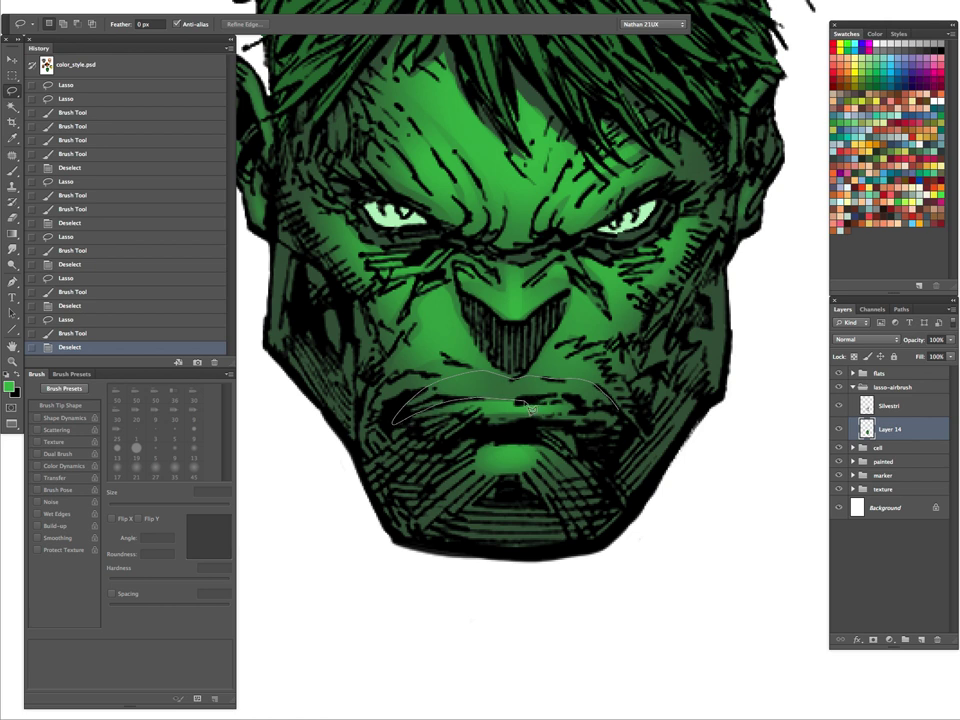
pyautogui.moveTo(645, 432); pyautogui.dragTo(632, 422)
pyautogui.press('b')
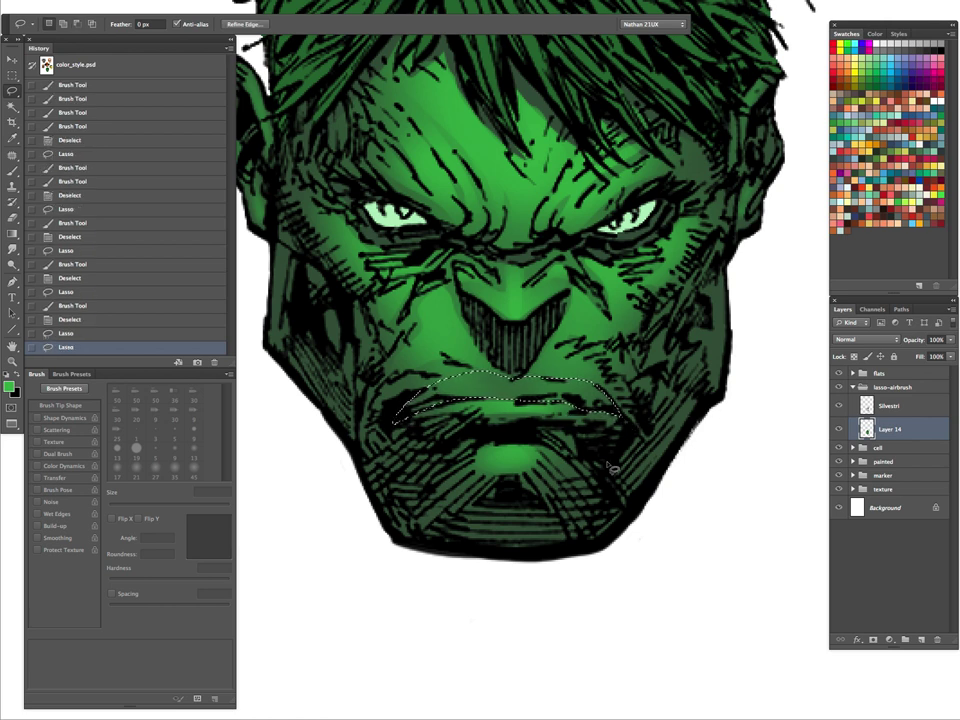
pyautogui.keyDown('alt'); pyautogui.click(714, 353); pyautogui.keyUp('alt')
pyautogui.moveTo(515, 380)
pyautogui.mouseDown()
pyautogui.moveTo(570, 388)
pyautogui.moveTo(607, 409)
pyautogui.moveTo(445, 415)
pyautogui.moveTo(468, 445)
pyautogui.mouseUp()
pyautogui.press('super+d')
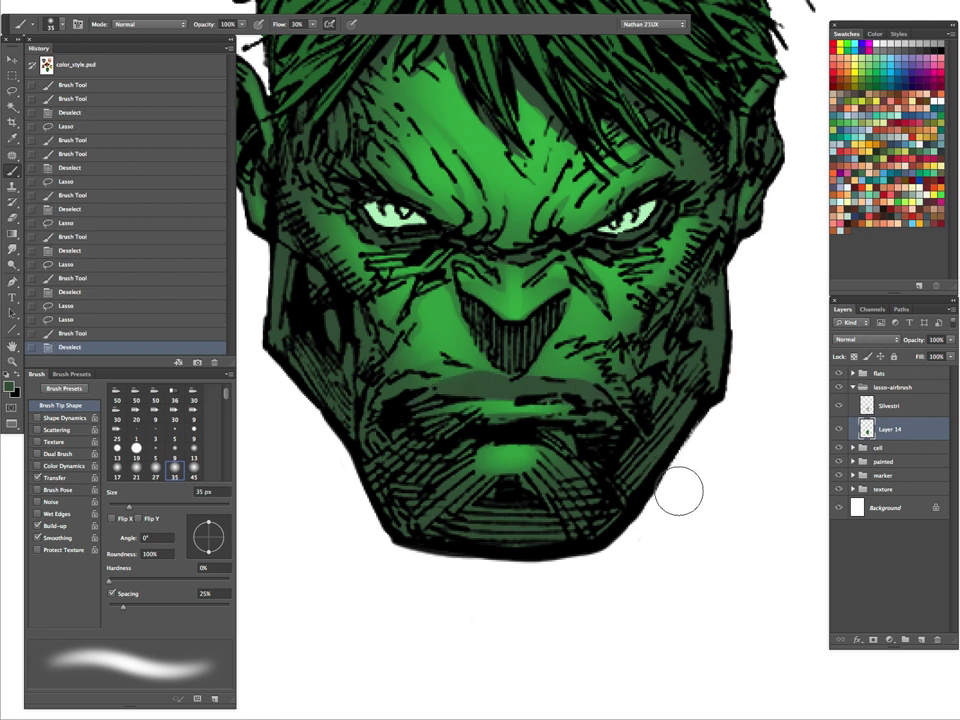
# - Review the whole head, undo the dark shading above the upper lip and clear the selection
pyautogui.press('z')
pyautogui.moveTo(636, 406); pyautogui.dragTo(578, 408)
pyautogui.moveTo(684, 418); pyautogui.dragTo(655, 449)
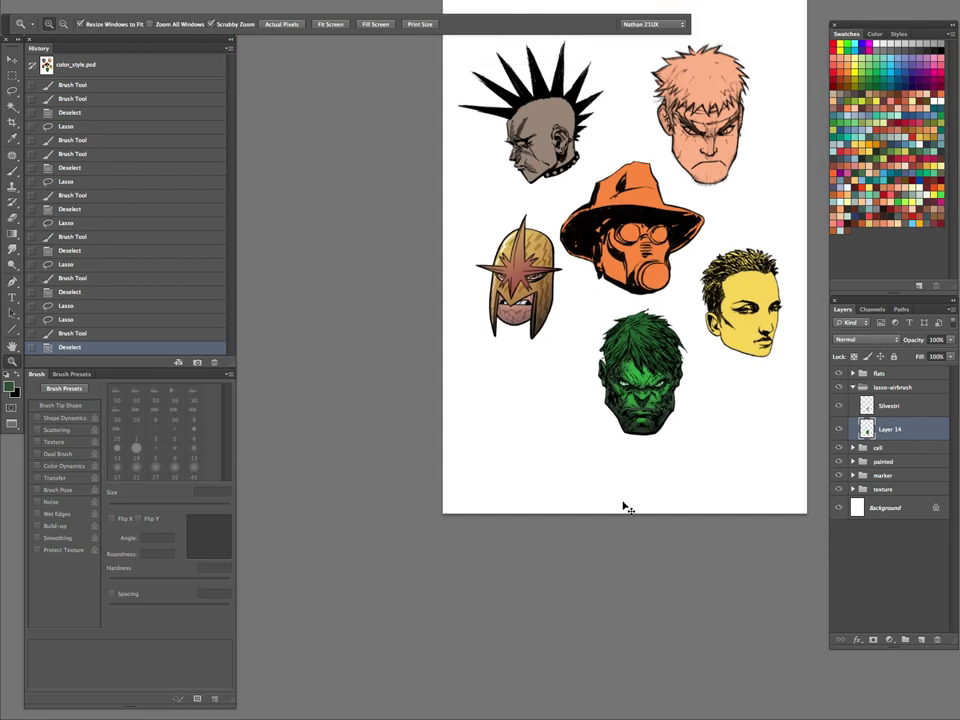
pyautogui.hotkey('ctrl', 'alt', 'z')
pyautogui.hotkey('ctrl', 'alt', 'z')
pyautogui.scroll(1, 687, 402)
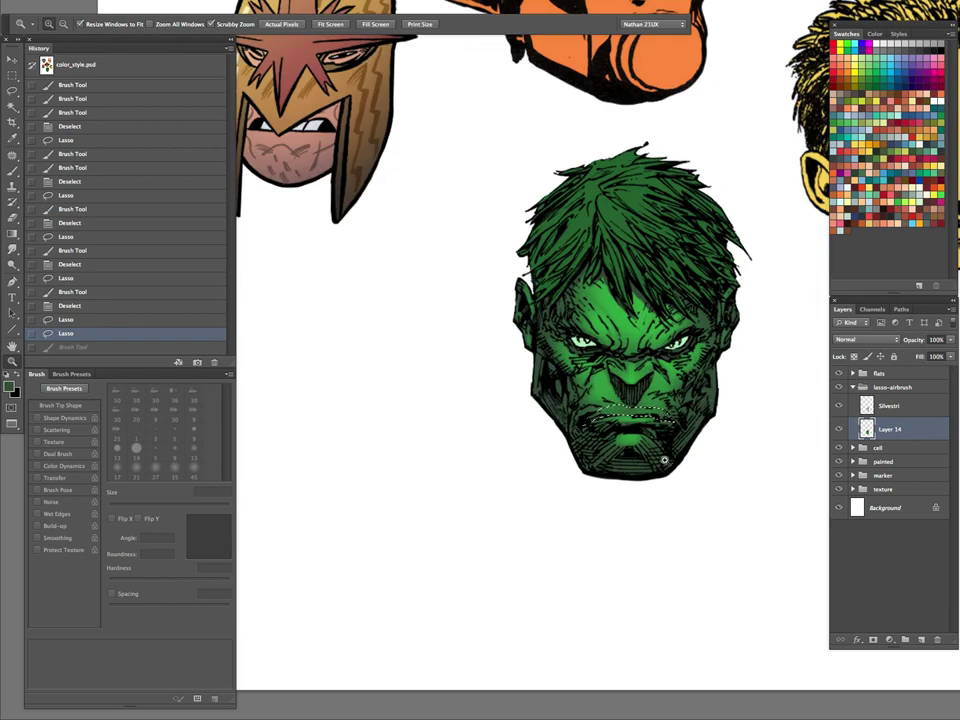
pyautogui.hotkey('ctrl', 'd')
pyautogui.scroll(-3, 685, 438)
pyautogui.scroll(5, 686, 425)
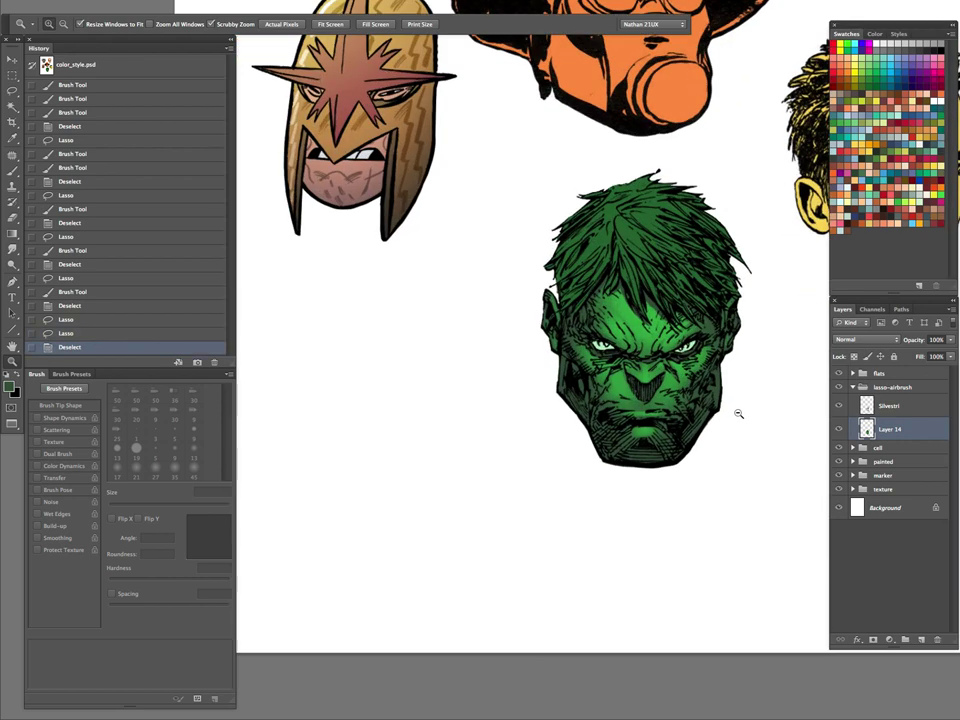
# - Lasso the left-hand area between nose and mouth, airbrush it with sampled greens and reduce the soft brush to 20 px
pyautogui.press('l')
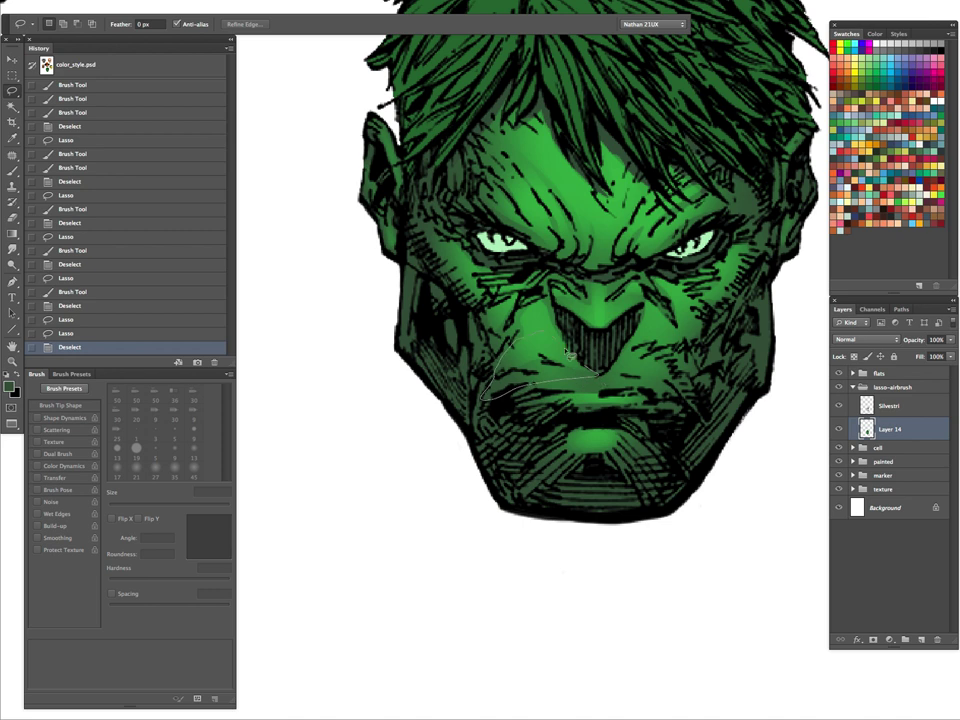
pyautogui.moveTo(569, 354); pyautogui.dragTo(545, 335)
pyautogui.press('b')
pyautogui.moveTo(515, 374); pyautogui.dragTo(588, 374)
pyautogui.hotkey('ctrl', 'z')
pyautogui.moveTo(514, 384)
pyautogui.mouseDown()
pyautogui.moveTo(592, 386)
pyautogui.moveTo(542, 370)
pyautogui.moveTo(581, 384)
pyautogui.moveTo(549, 363)
pyautogui.moveTo(530, 376)
pyautogui.moveTo(546, 361)
pyautogui.moveTo(522, 366)
pyautogui.moveTo(559, 373)
pyautogui.mouseUp()
pyautogui.keyDown('alt'); pyautogui.click(537, 349); pyautogui.keyUp('alt')
pyautogui.press('[')
pyautogui.press('[')
pyautogui.press('[')
pyautogui.hotkey('ctrl', 'd')
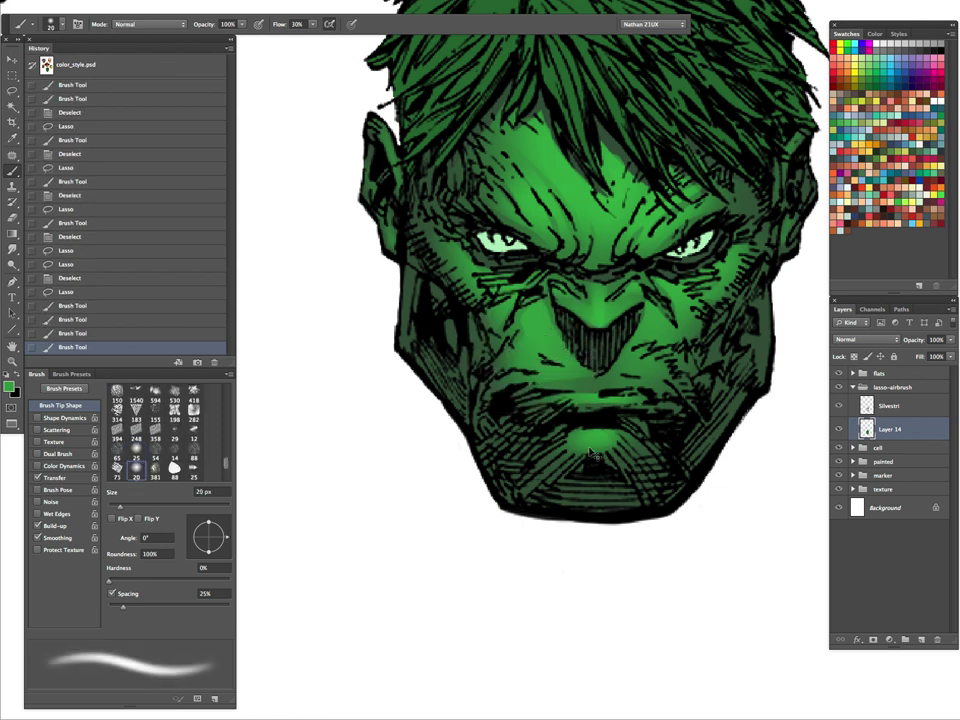
pyautogui.hotkey('ctrl', 'd')
# - Lasso the right-hand area between nose and mouth and airbrush it green with the 20 px soft brush
pyautogui.press('z')
pyautogui.press('l')
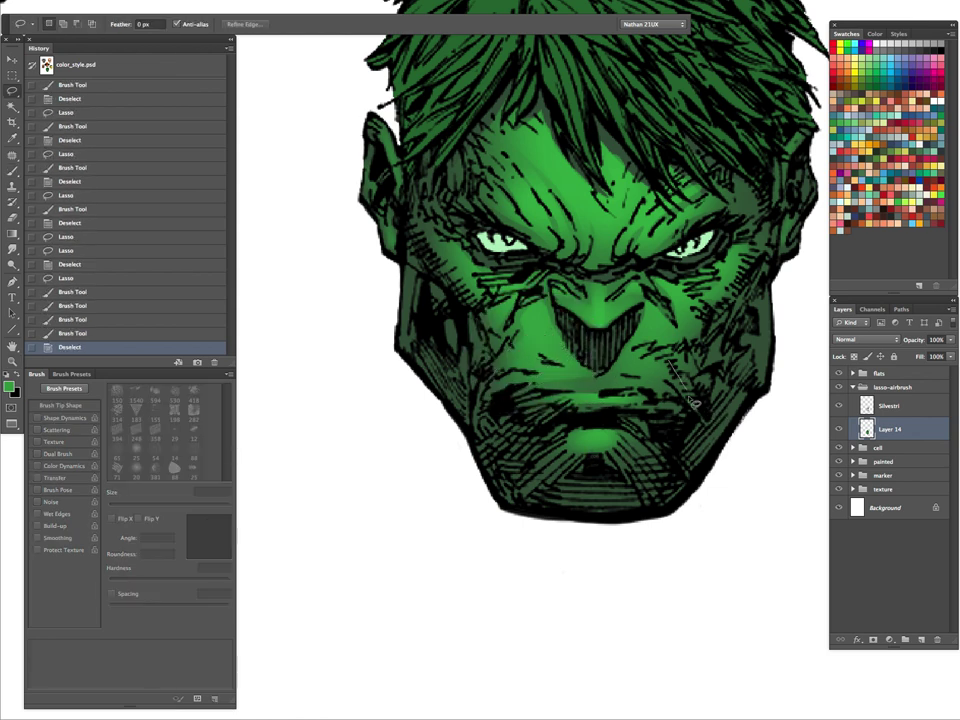
pyautogui.moveTo(631, 345); pyautogui.dragTo(640, 350)
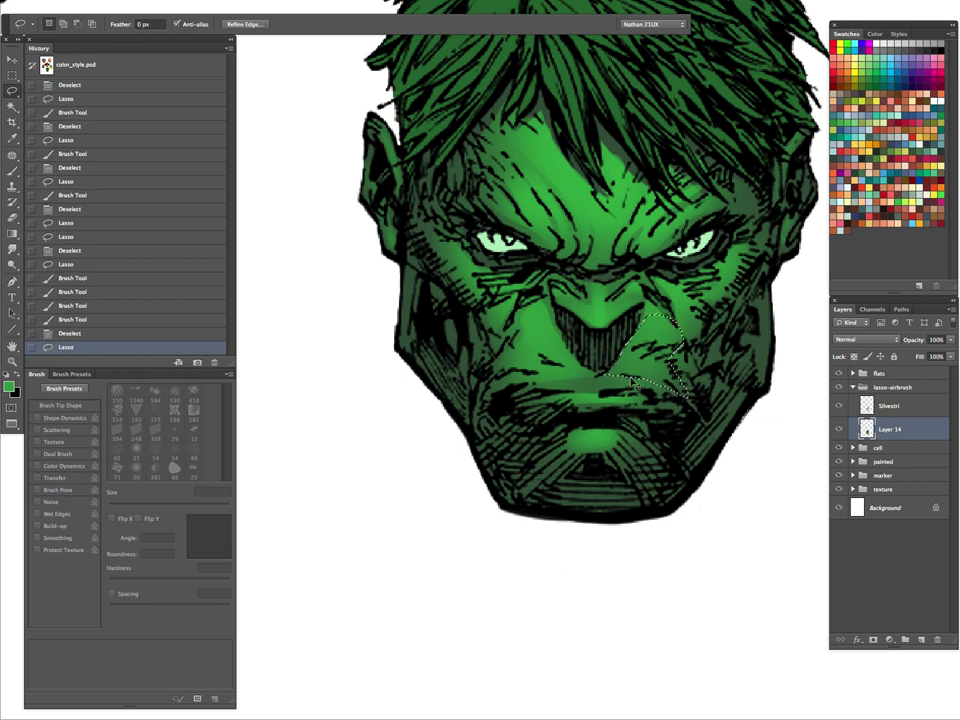
pyautogui.press('b')
pyautogui.press('z')
pyautogui.moveTo(685, 398)
pyautogui.mouseDown()
pyautogui.moveTo(609, 445)
pyautogui.moveTo(610, 495)
pyautogui.moveTo(736, 402)
pyautogui.mouseUp()
pyautogui.press('b')
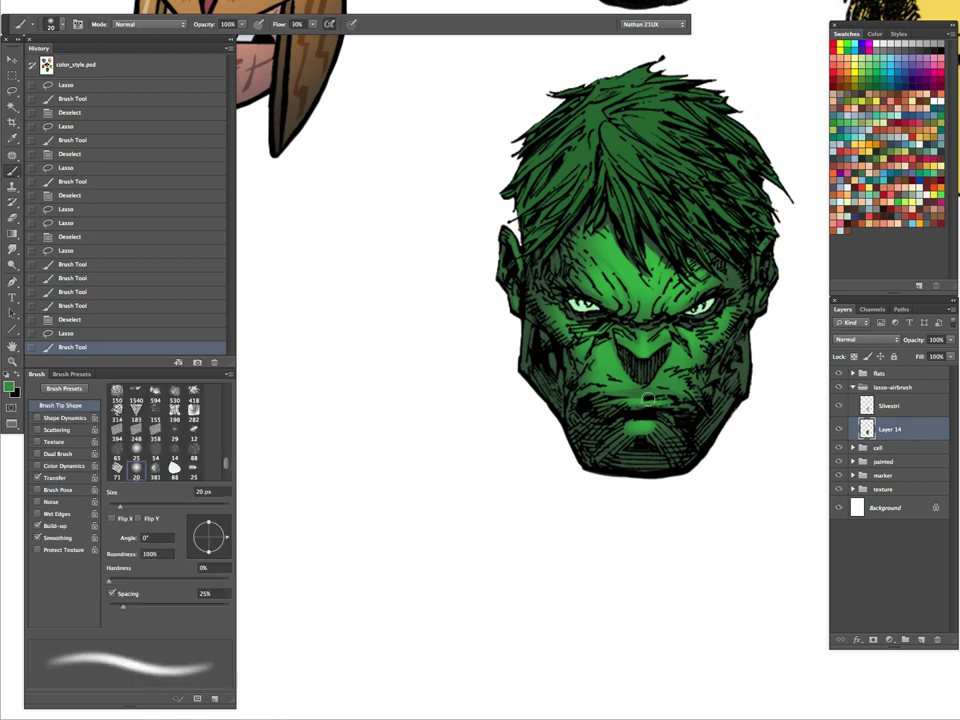
pyautogui.hotkey('ctrl', 'd')
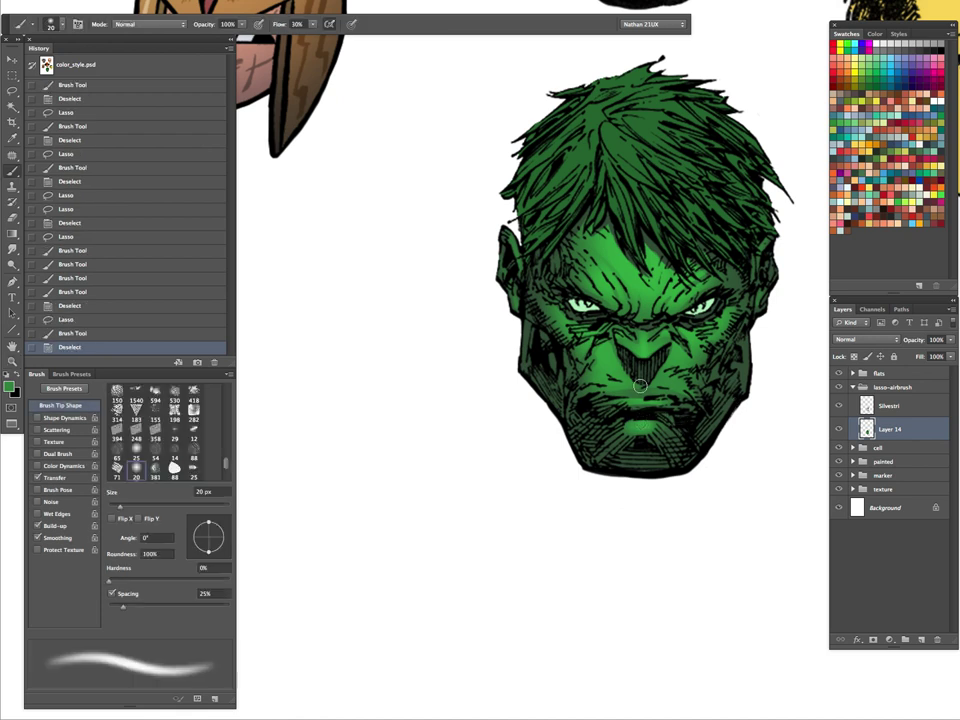
# - Lasso the band between nose and upper lip and airbrush it with a sampled green using the 20 px soft brush
pyautogui.press('l')
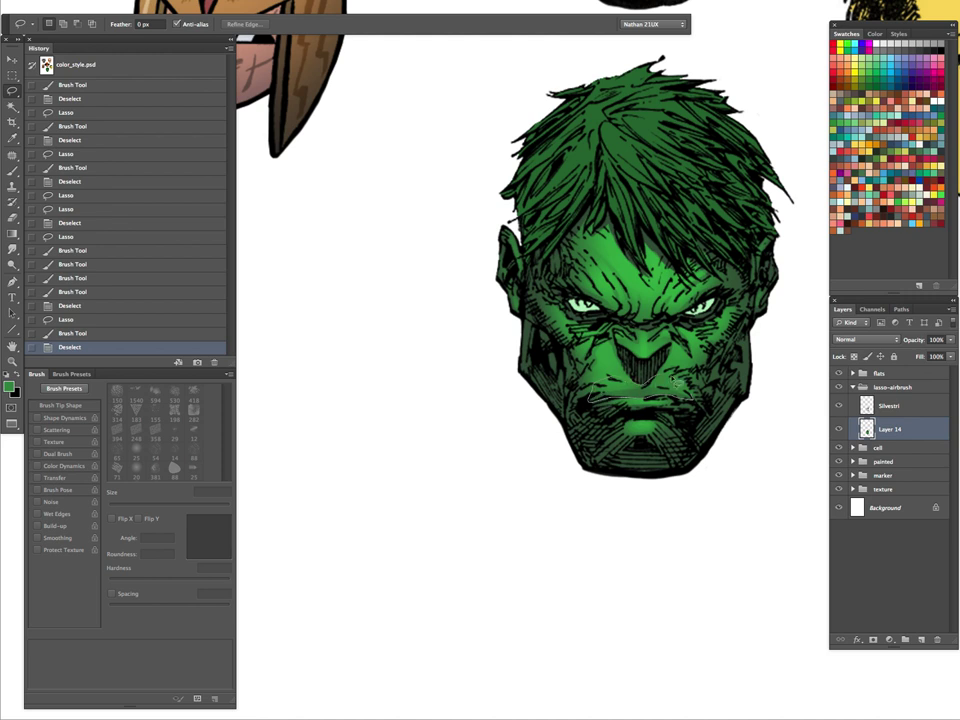
pyautogui.moveTo(676, 382); pyautogui.dragTo(696, 398)
pyautogui.press('b')
pyautogui.keyDown('alt'); pyautogui.click(624, 387); pyautogui.keyUp('alt')
pyautogui.moveTo(620, 392); pyautogui.dragTo(672, 388)
pyautogui.moveTo(644, 391)
pyautogui.mouseDown()
pyautogui.moveTo(551, 460)
pyautogui.moveTo(656, 403)
pyautogui.moveTo(594, 400)
pyautogui.mouseUp()
pyautogui.moveTo(608, 392)
pyautogui.mouseDown()
pyautogui.moveTo(592, 402)
pyautogui.moveTo(664, 379)
pyautogui.moveTo(592, 468)
pyautogui.mouseUp()
pyautogui.press('super+d')
# - Lasso a narrow strip along the upper lip, airbrush it with the 20 px soft brush and clear the selection
pyautogui.press('z')
pyautogui.click(697, 419)
pyautogui.moveTo(711, 426)
pyautogui.mouseDown()
pyautogui.moveTo(718, 416)
pyautogui.moveTo(756, 420)
pyautogui.mouseUp()
pyautogui.click(684, 444)
pyautogui.press('b')
pyautogui.press('l')
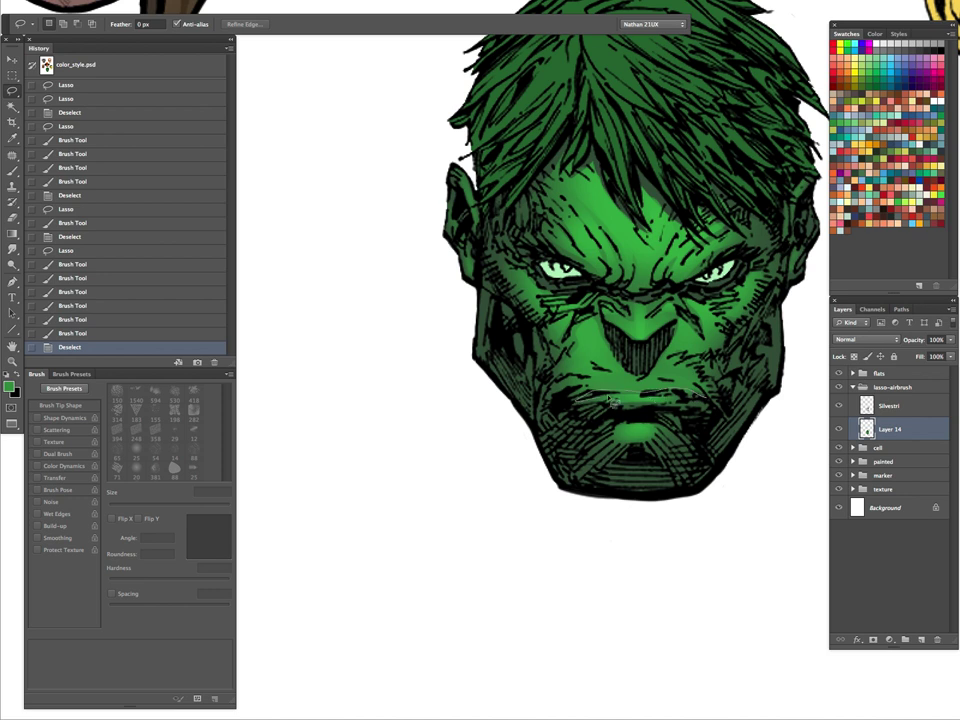
pyautogui.moveTo(727, 425); pyautogui.dragTo(579, 514)
pyautogui.press('b')
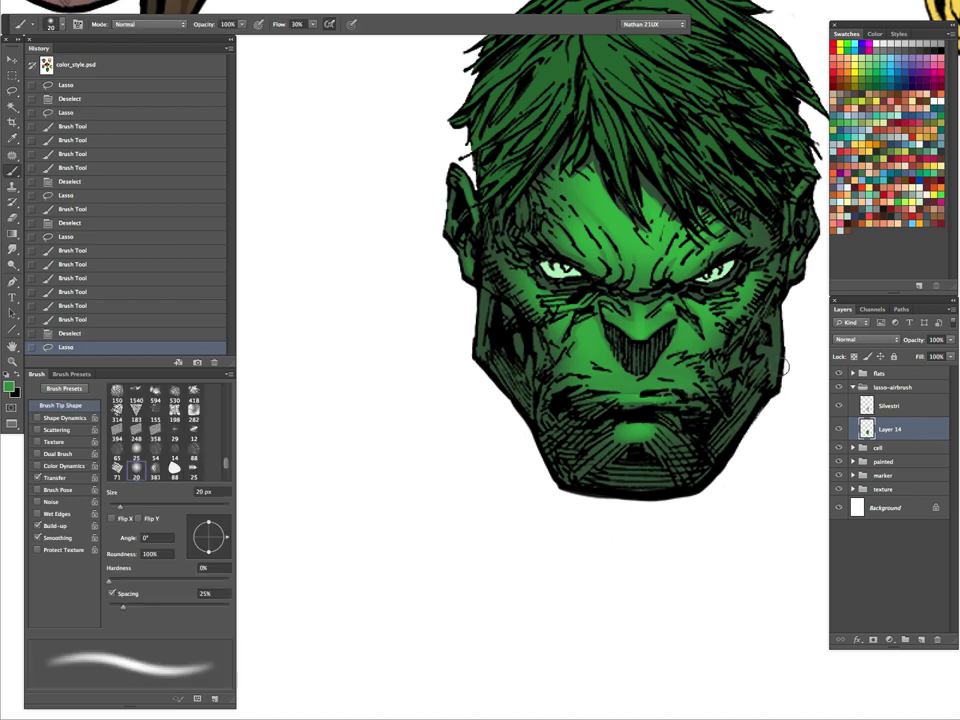
pyautogui.press('z')
pyautogui.moveTo(726, 416)
pyautogui.mouseDown()
pyautogui.moveTo(696, 424)
pyautogui.moveTo(597, 531)
pyautogui.moveTo(643, 437)
pyautogui.moveTo(585, 440)
pyautogui.moveTo(643, 418)
pyautogui.mouseUp()
pyautogui.click(606, 439)
pyautogui.hotkey('ctrl', 'd')
# - Lasso a narrow strip down the nose tip and airbrush a light yellow-green highlight with a 25 px soft brush
pyautogui.press('l')
pyautogui.moveTo(470, 344); pyautogui.dragTo(469, 327)
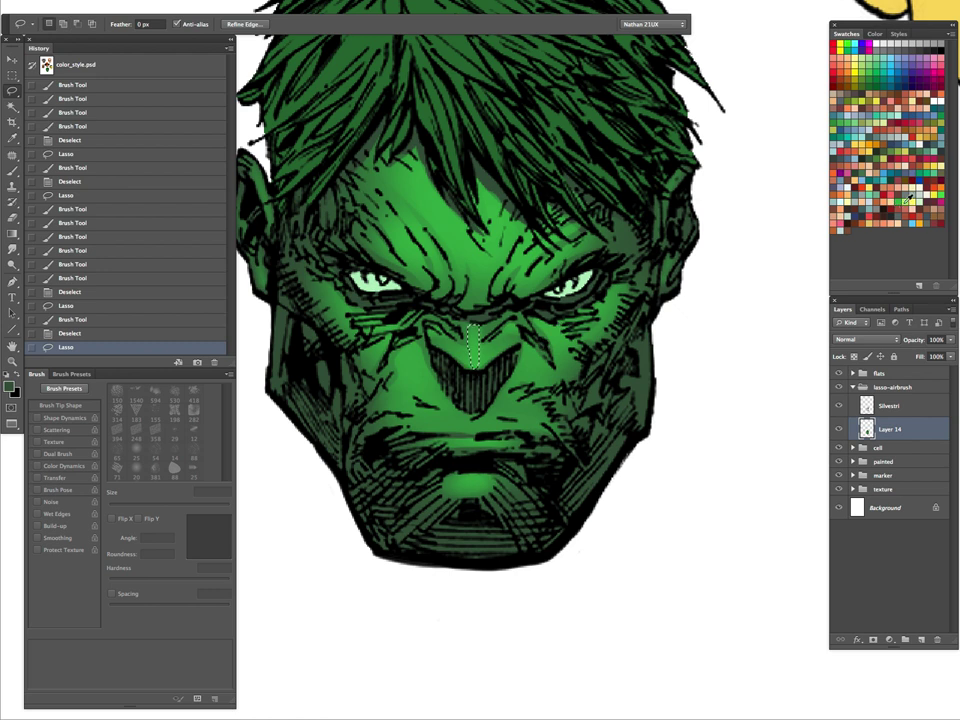
pyautogui.hotkey('ctrl', 'h')
pyautogui.press('b')
pyautogui.press(']')
pyautogui.press(']')
pyautogui.press('[')
pyautogui.moveTo(477, 360); pyautogui.dragTo(477, 398)
pyautogui.press('[')
pyautogui.hotkey('ctrl', 'z')
pyautogui.moveTo(476, 340); pyautogui.dragTo(469, 464)
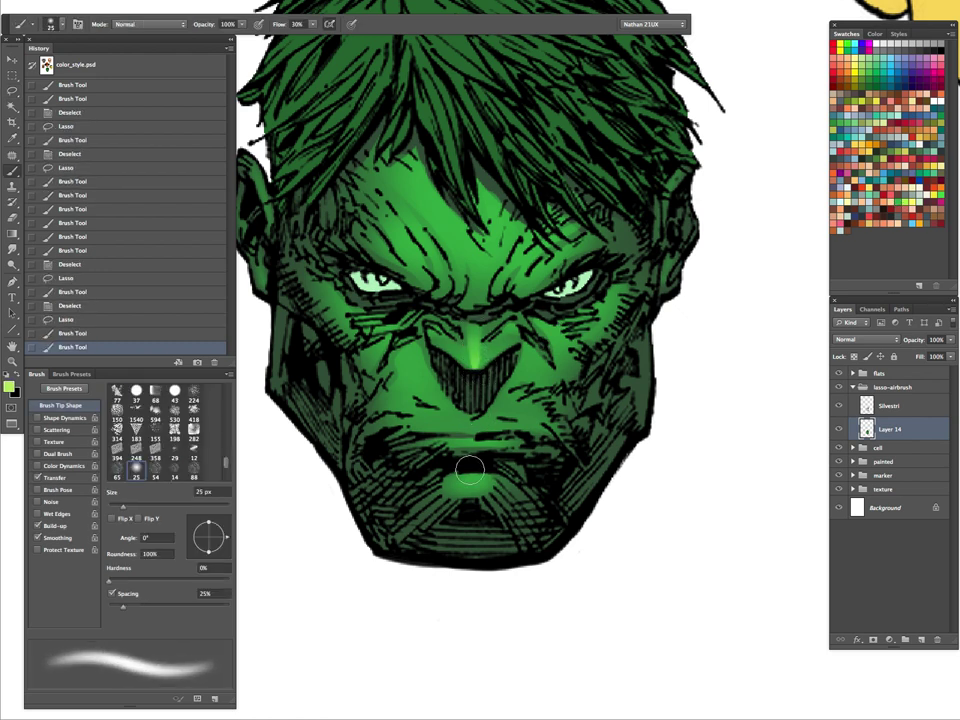
pyautogui.press('l')
pyautogui.hotkey('ctrl', 'd')
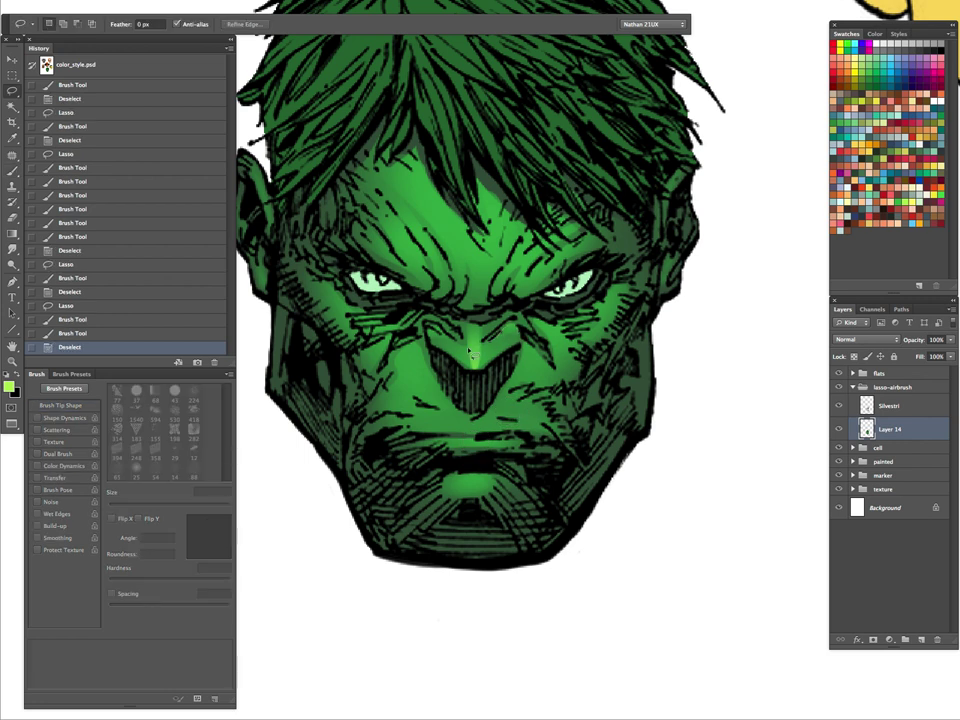
# - Lasso further areas of the nose and airbrush light yellow-green highlights with the soft brush enlarged to 45 px
pyautogui.moveTo(505, 358)
pyautogui.mouseDown()
pyautogui.moveTo(487, 348)
pyautogui.moveTo(492, 382)
pyautogui.moveTo(476, 358)
pyautogui.moveTo(480, 379)
pyautogui.mouseUp()
pyautogui.hotkey('ctrl', 'h')
pyautogui.press('b')
pyautogui.press(']')
pyautogui.press(']')
pyautogui.press(']')
pyautogui.press(']')
pyautogui.press(']')
pyautogui.hotkey('ctrl', 'z')
pyautogui.press('l')
pyautogui.hotkey('ctrl', 'd')
pyautogui.hotkey('ctrl', 'h')
pyautogui.press('b')
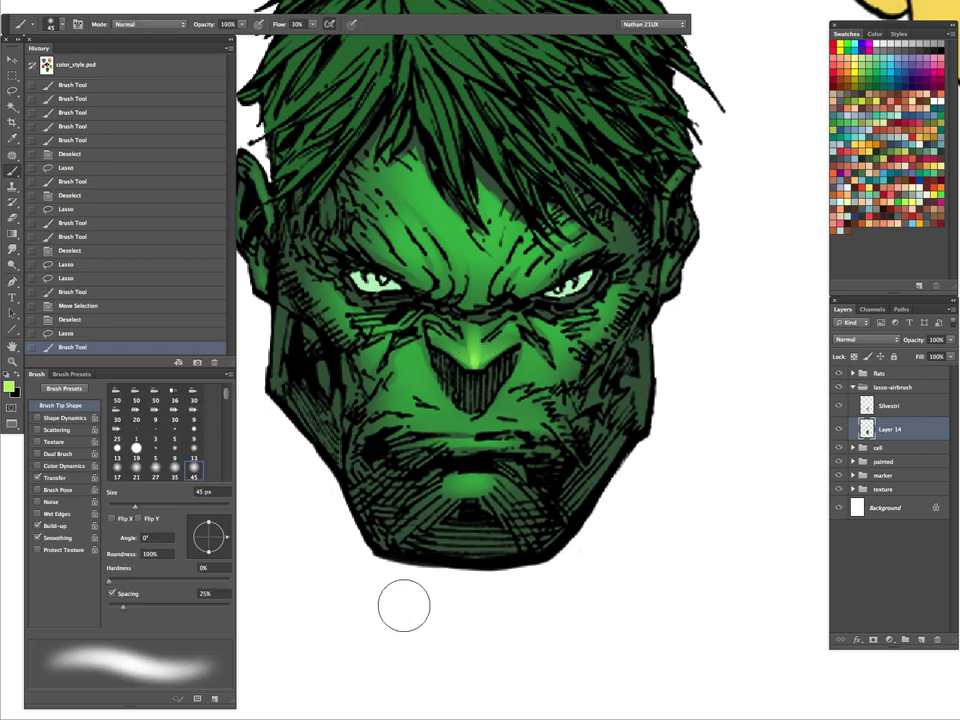
pyautogui.hotkey('ctrl', 'd')
# - Lasso the right-hand cheek below the eye and airbrush light yellow-green over it with the 45 px soft brush
pyautogui.press('l')
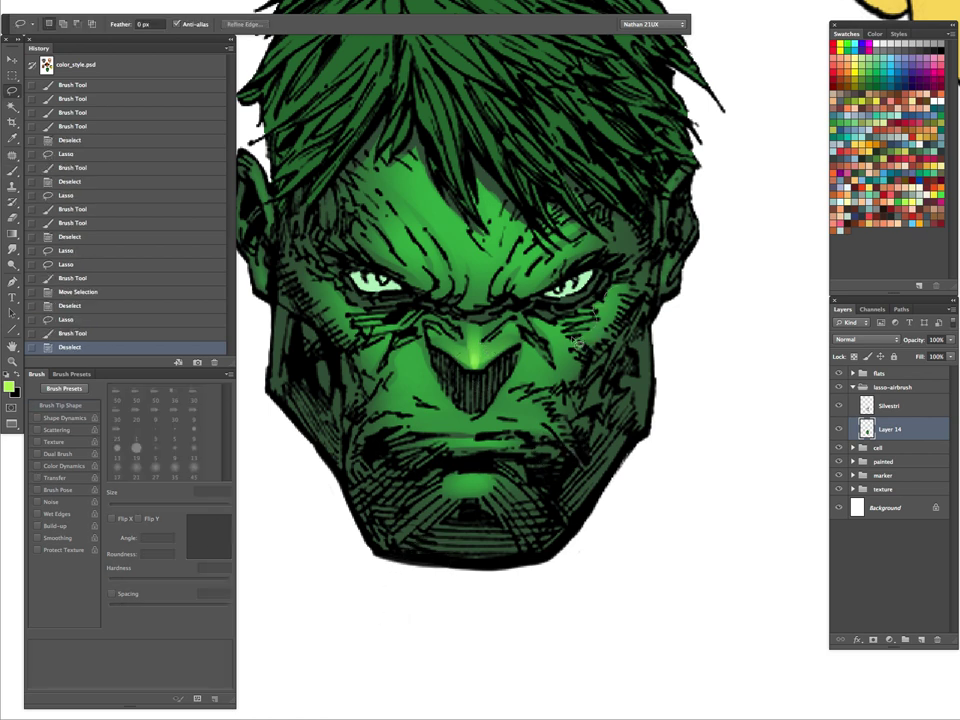
pyautogui.moveTo(568, 366)
pyautogui.mouseDown()
pyautogui.moveTo(529, 359)
pyautogui.moveTo(558, 394)
pyautogui.moveTo(566, 354)
pyautogui.moveTo(610, 310)
pyautogui.mouseUp()
pyautogui.hotkey('ctrl', 'h')
pyautogui.press('b')
pyautogui.hotkey('ctrl', 'z')
pyautogui.moveTo(552, 348); pyautogui.dragTo(627, 282)
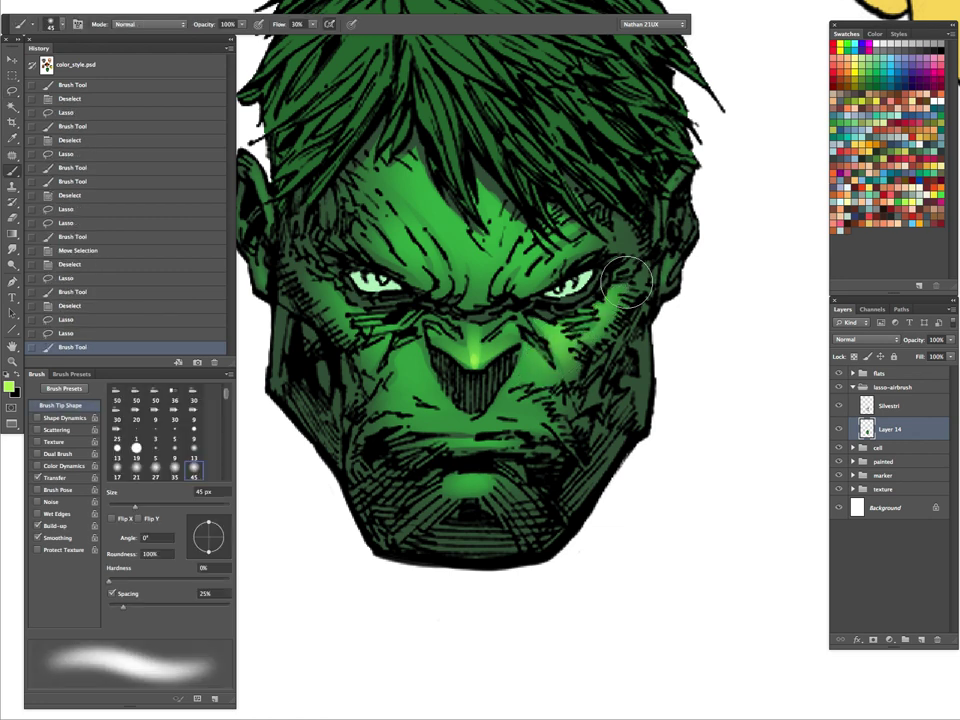
pyautogui.hotkey('ctrl', 'd')
# - Build a combined lasso selection from the left-hand cheek, both sides of the area below the nose and the right-hand cheek
pyautogui.press('l')
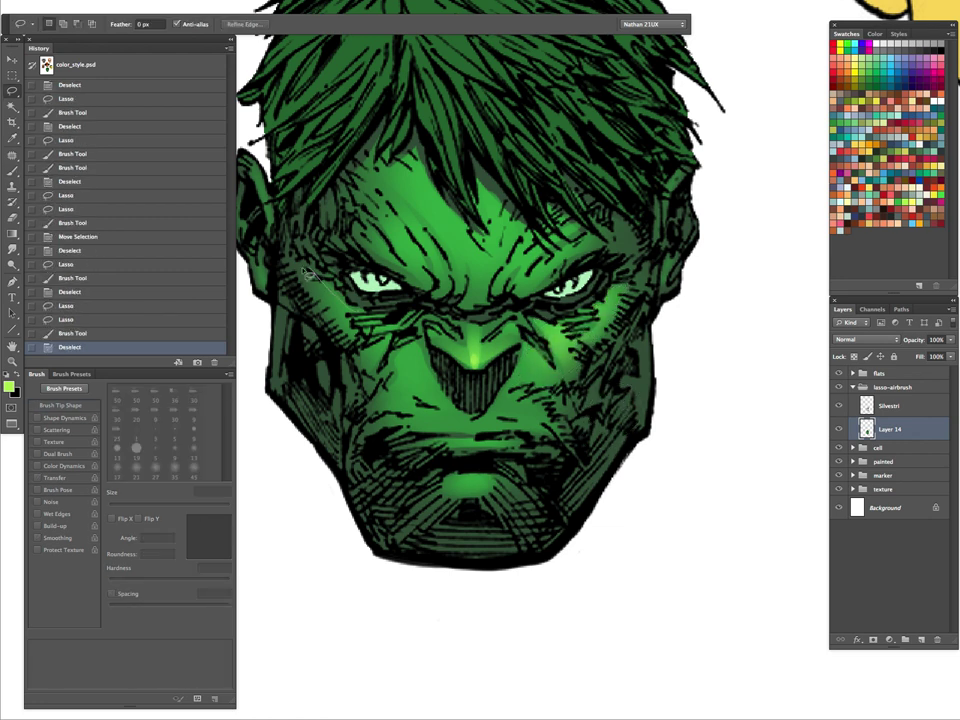
pyautogui.moveTo(390, 318); pyautogui.dragTo(394, 328)
pyautogui.moveTo(394, 334)
pyautogui.mouseDown()
pyautogui.moveTo(378, 337)
pyautogui.moveTo(386, 340)
pyautogui.mouseUp()
pyautogui.moveTo(391, 335)
pyautogui.mouseDown()
pyautogui.moveTo(369, 364)
pyautogui.moveTo(398, 330)
pyautogui.mouseUp()
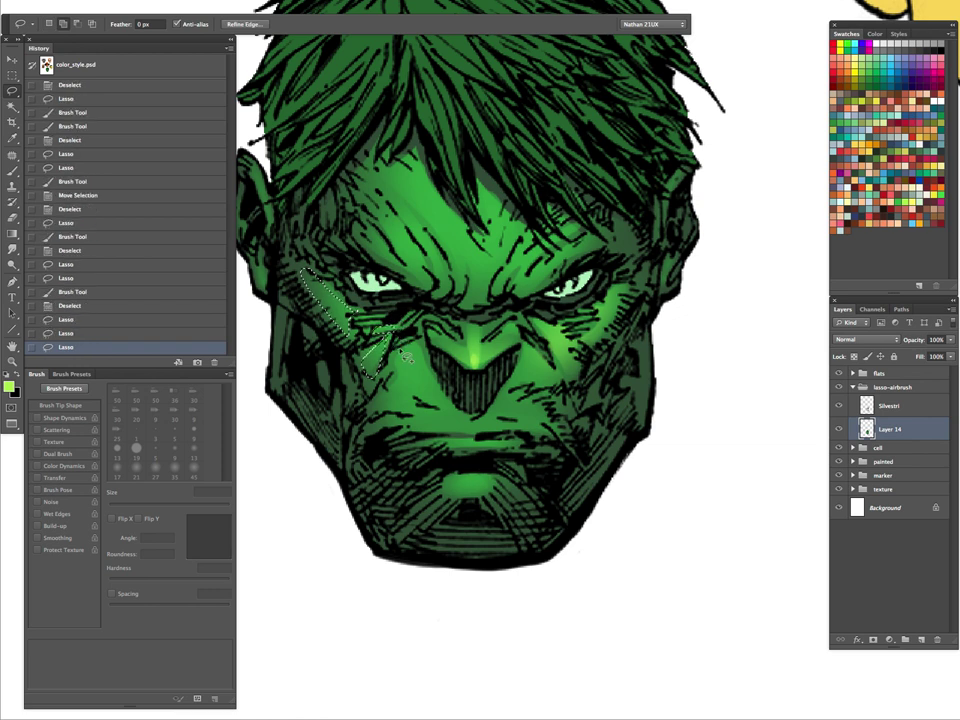
pyautogui.moveTo(375, 413)
pyautogui.mouseDown()
pyautogui.moveTo(401, 395)
pyautogui.moveTo(398, 431)
pyautogui.mouseUp()
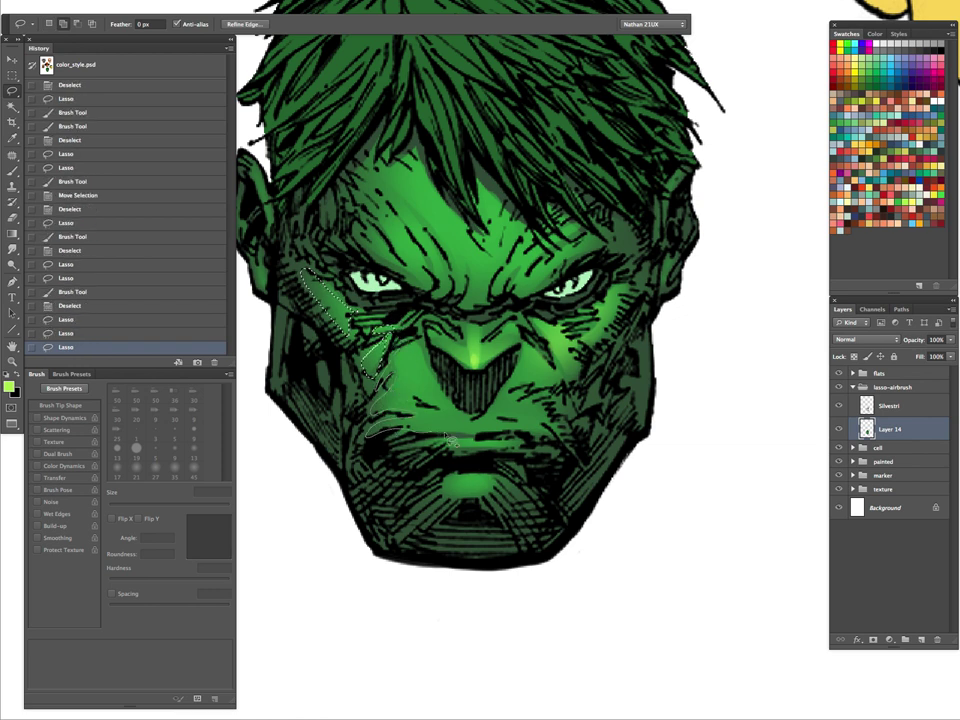
pyautogui.moveTo(436, 372); pyautogui.dragTo(438, 362)
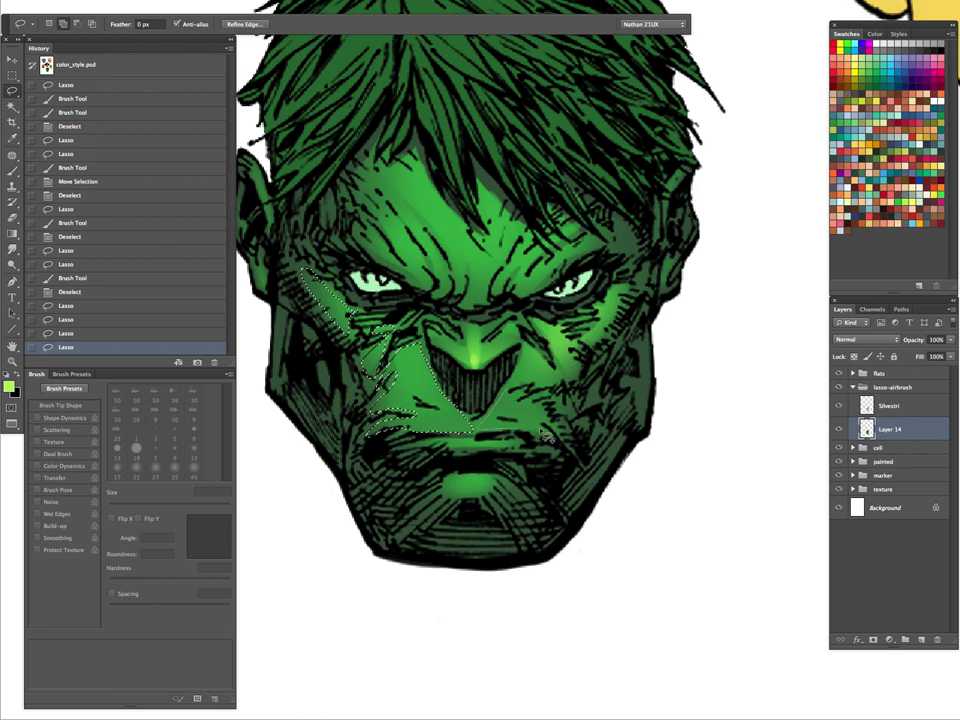
pyautogui.moveTo(518, 385); pyautogui.dragTo(552, 395)
pyautogui.moveTo(535, 340)
pyautogui.mouseDown()
pyautogui.moveTo(576, 389)
pyautogui.moveTo(558, 316)
pyautogui.mouseUp()
# - Hide the selection edges and airbrush light yellow-green over the selected cheek and mouth areas with a larger soft brush
pyautogui.press('super+h')
pyautogui.press('b')
pyautogui.press(']')
pyautogui.press(']')
pyautogui.moveTo(338, 286); pyautogui.dragTo(376, 340)
pyautogui.moveTo(440, 390)
pyautogui.mouseDown()
pyautogui.moveTo(490, 370)
pyautogui.moveTo(512, 395)
pyautogui.moveTo(532, 360)
pyautogui.mouseUp()
pyautogui.press('super+z')
pyautogui.moveTo(540, 417); pyautogui.dragTo(551, 422)
pyautogui.scroll(-3, 643, 418)
pyautogui.hotkey('ctrl', 'd')
pyautogui.press('l')
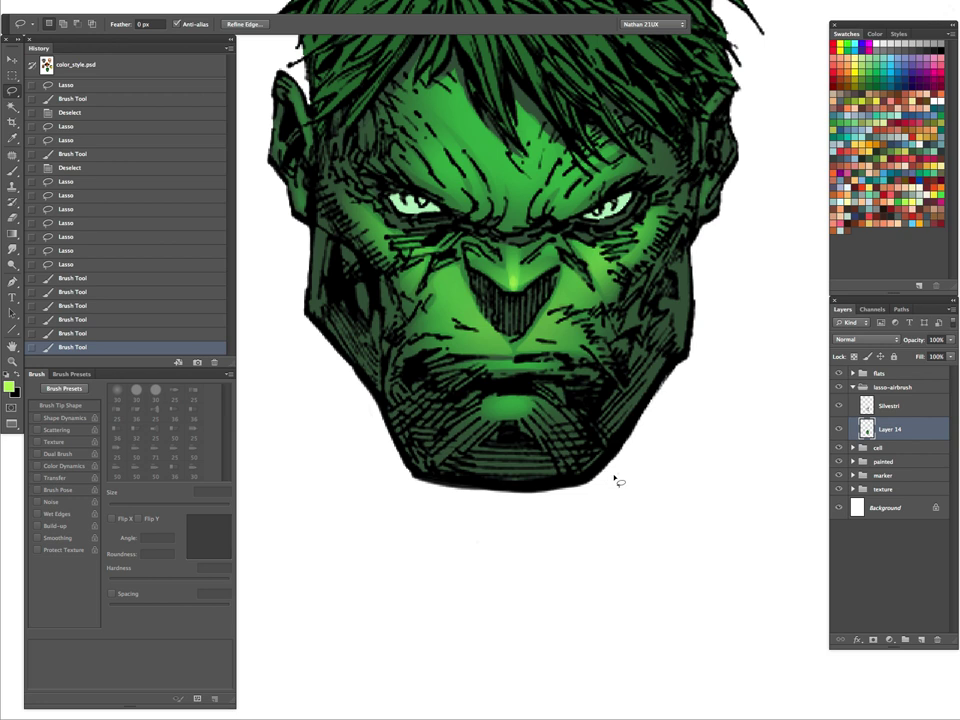
# - Lasso small areas around the lower lip, mouth and right-hand cheek and airbrush light yellow-green highlights with the soft brush at 45 px
pyautogui.moveTo(542, 367)
pyautogui.mouseDown()
pyautogui.moveTo(498, 364)
pyautogui.moveTo(531, 398)
pyautogui.moveTo(543, 388)
pyautogui.moveTo(498, 398)
pyautogui.moveTo(549, 387)
pyautogui.mouseUp()
pyautogui.press('b')
pyautogui.press('super+h')
pyautogui.press('[')
pyautogui.press('[')
pyautogui.press('[')
pyautogui.press('l')
pyautogui.hotkey('ctrl', 'd')
pyautogui.press('b')
pyautogui.press('l')
pyautogui.press('super+d')
pyautogui.press('b')
pyautogui.moveTo(606, 300); pyautogui.dragTo(585, 403)
pyautogui.press('super+d')
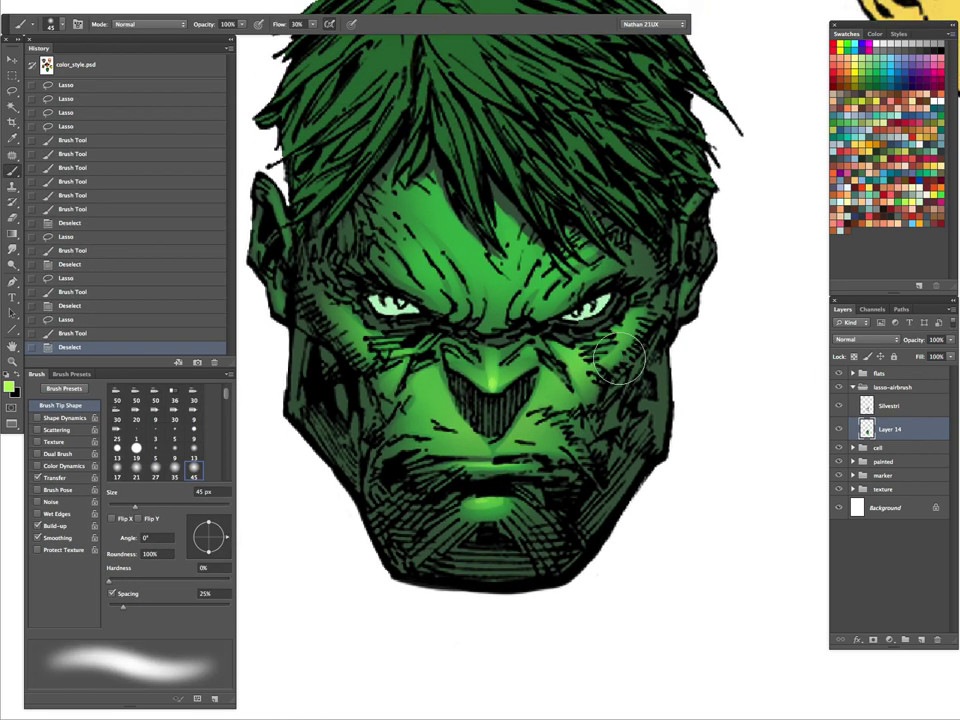
# - Build a combined lasso selection of the forehead, the folds above both brows and the strips between the wrinkle lines
pyautogui.press('l')
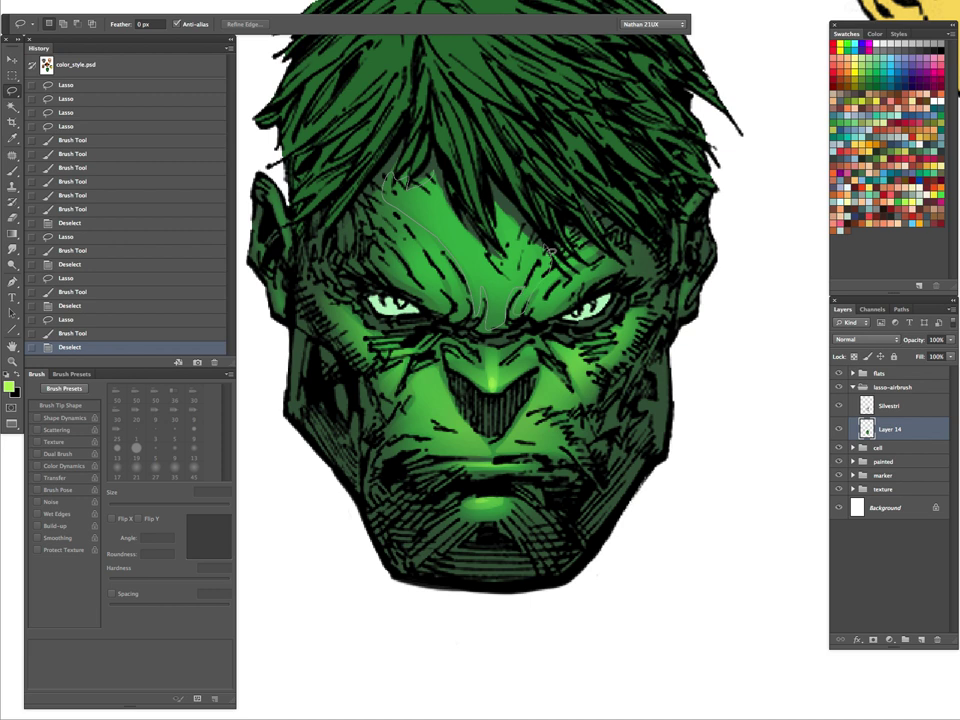
pyautogui.moveTo(475, 236); pyautogui.dragTo(434, 172)
pyautogui.moveTo(572, 284)
pyautogui.mouseDown()
pyautogui.moveTo(598, 258)
pyautogui.moveTo(548, 318)
pyautogui.moveTo(584, 264)
pyautogui.mouseUp()
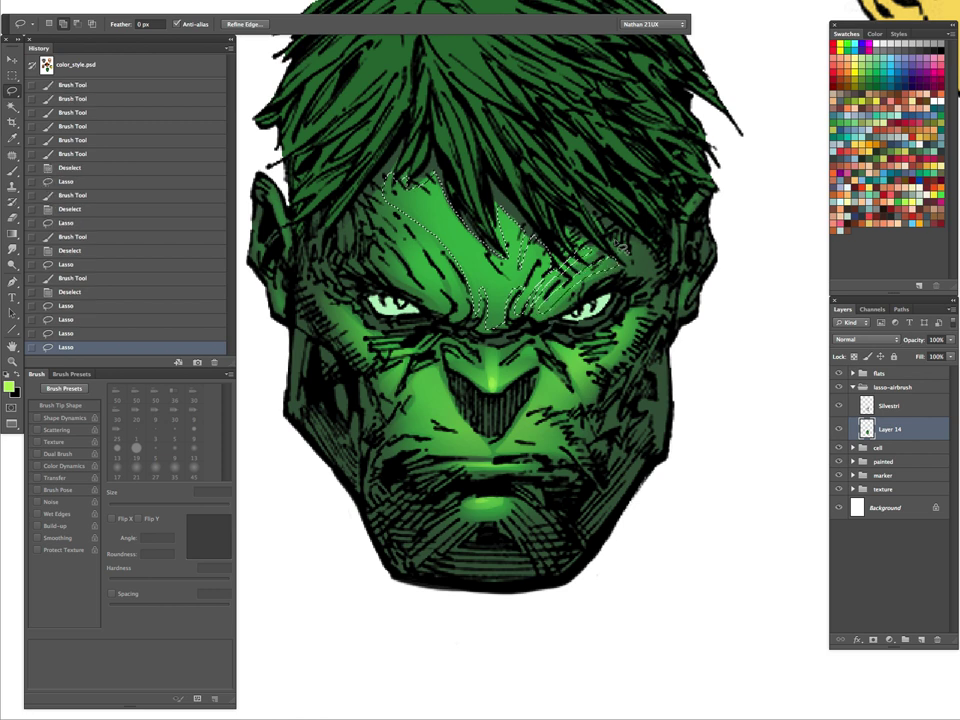
pyautogui.moveTo(450, 277); pyautogui.dragTo(386, 214)
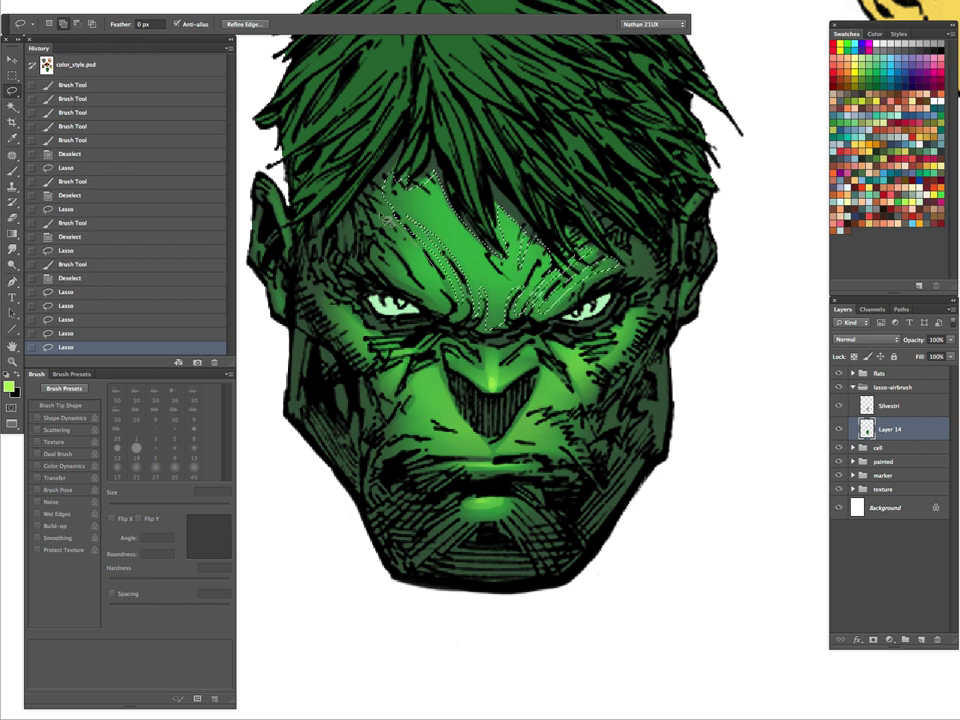
pyautogui.moveTo(428, 258); pyautogui.dragTo(388, 214)
pyautogui.moveTo(414, 278)
pyautogui.mouseDown()
pyautogui.moveTo(380, 254)
pyautogui.moveTo(536, 251)
pyautogui.mouseUp()
# - Hide the selection edges, airbrush light yellow-green over the selected forehead areas with a 70 px soft brush, and deselect
pyautogui.press('super+h')
pyautogui.press('b')
pyautogui.press(']')
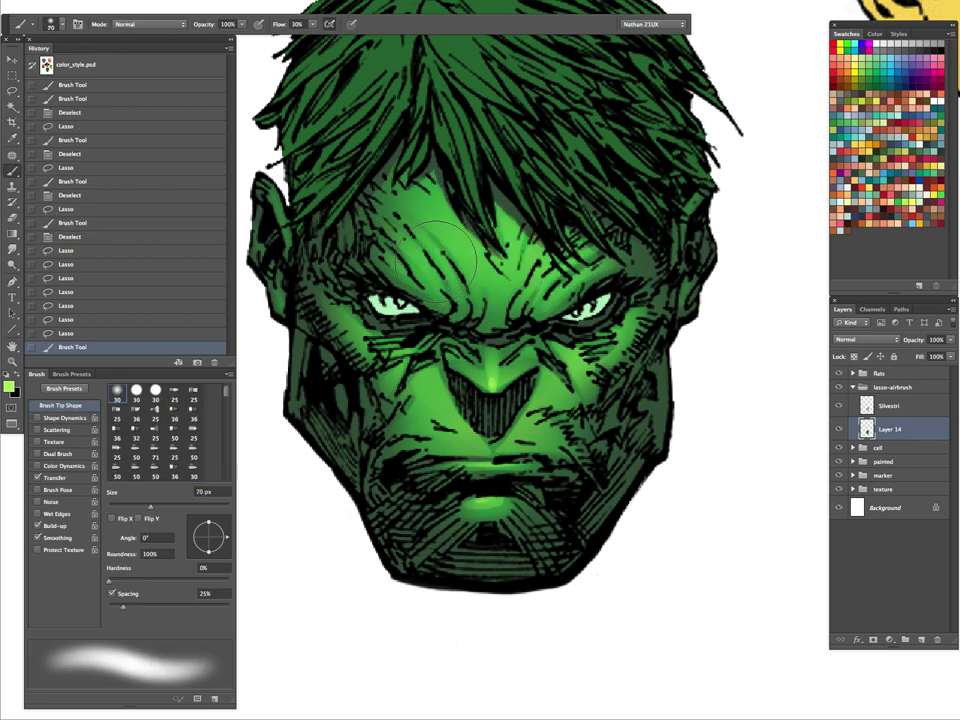
pyautogui.moveTo(411, 245); pyautogui.dragTo(536, 224)
pyautogui.moveTo(461, 207); pyautogui.dragTo(521, 173)
pyautogui.moveTo(583, 213); pyautogui.dragTo(563, 228)
pyautogui.moveTo(450, 204); pyautogui.dragTo(465, 141)
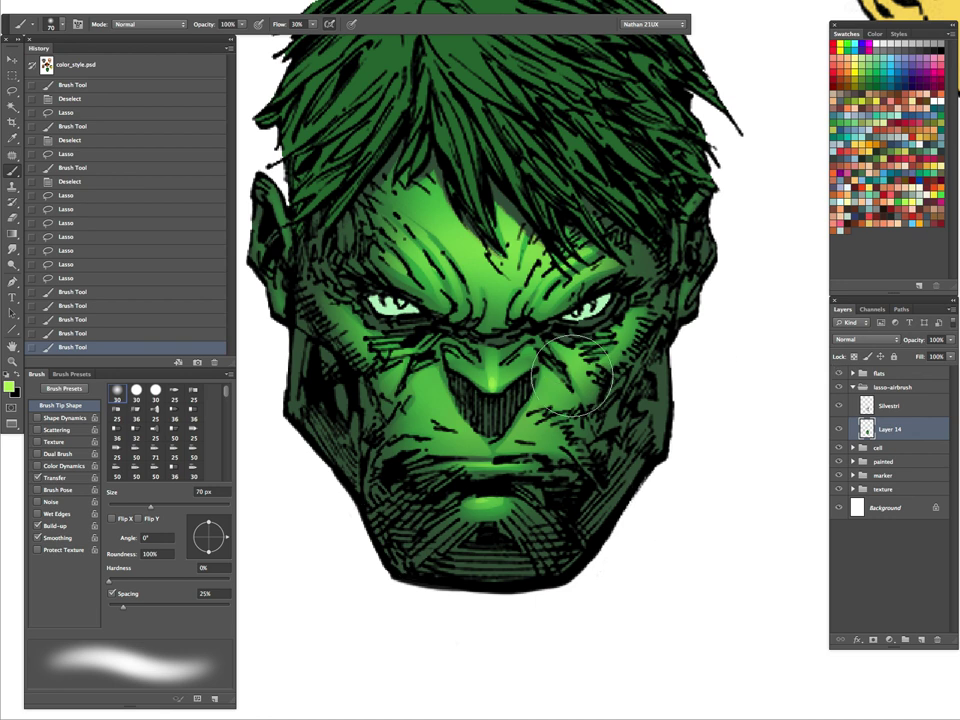
pyautogui.moveTo(440, 218)
pyautogui.mouseDown()
pyautogui.moveTo(521, 217)
pyautogui.moveTo(499, 191)
pyautogui.mouseUp()
pyautogui.moveTo(405, 217)
pyautogui.mouseDown()
pyautogui.moveTo(524, 176)
pyautogui.moveTo(542, 210)
pyautogui.moveTo(540, 168)
pyautogui.mouseUp()
pyautogui.hotkey('ctrl', 'd')
# - Lasso the tip of the nose, airbrush a light yellow-green highlight into it, and deselect
pyautogui.press('l')
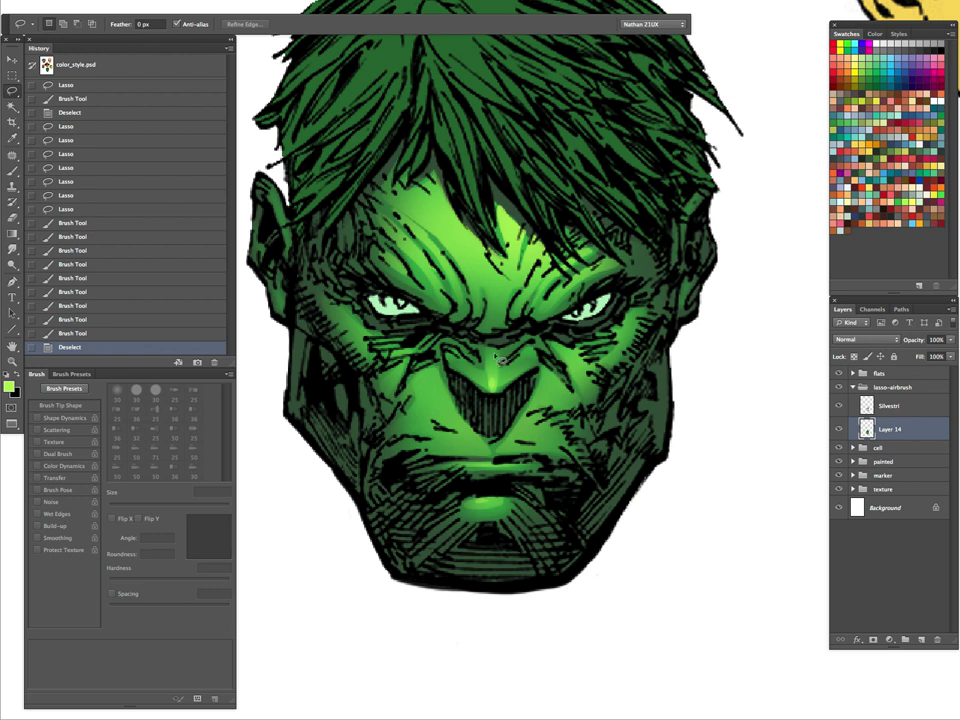
pyautogui.moveTo(486, 369); pyautogui.dragTo(496, 388)
pyautogui.press('b')
pyautogui.click(500, 390)
pyautogui.hotkey('ctrl', 'd')
# - Lasso the bridge of the nose, airbrush it with a green sampled from the nose using a smaller soft brush, and deselect
pyautogui.press('l')
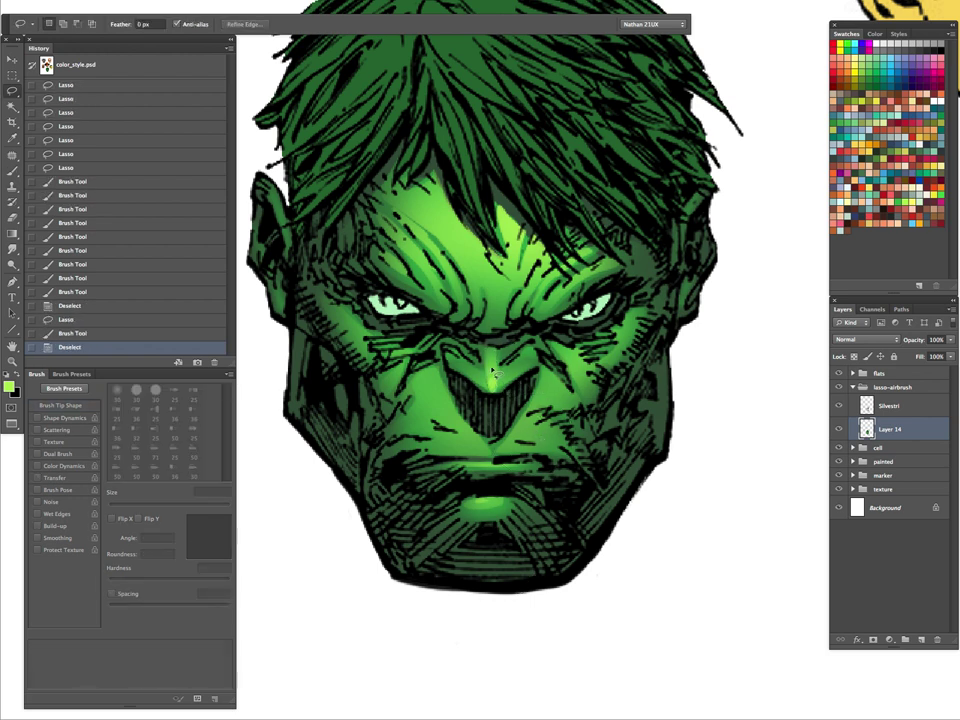
pyautogui.moveTo(500, 369); pyautogui.dragTo(490, 384)
pyautogui.press('b')
pyautogui.keyDown('alt'); pyautogui.click(497, 374); pyautogui.keyUp('alt')
pyautogui.press('[')
pyautogui.press('[')
pyautogui.press('[')
pyautogui.press('z')
pyautogui.moveTo(559, 387); pyautogui.dragTo(475, 493)
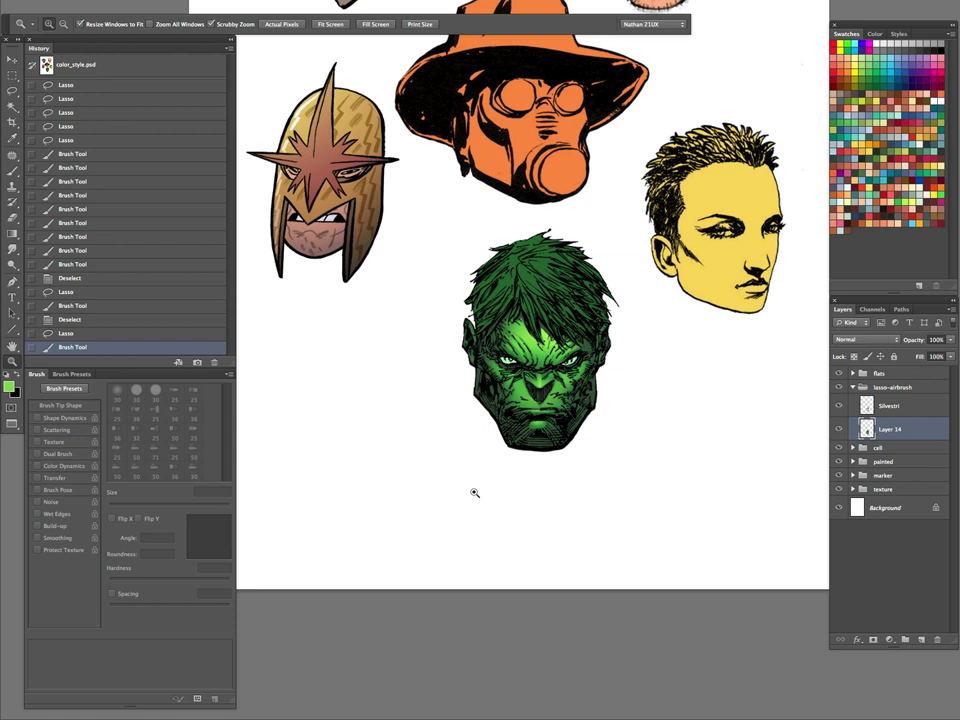
pyautogui.moveTo(563, 376); pyautogui.dragTo(531, 599)
pyautogui.moveTo(593, 396); pyautogui.dragTo(635, 385)
pyautogui.press('super+d')
# - Lasso the upper part of the right-hand ear, airbrush bright green into it with the soft brush at 25 px, and deselect
pyautogui.press('i')
pyautogui.click(302, 237)
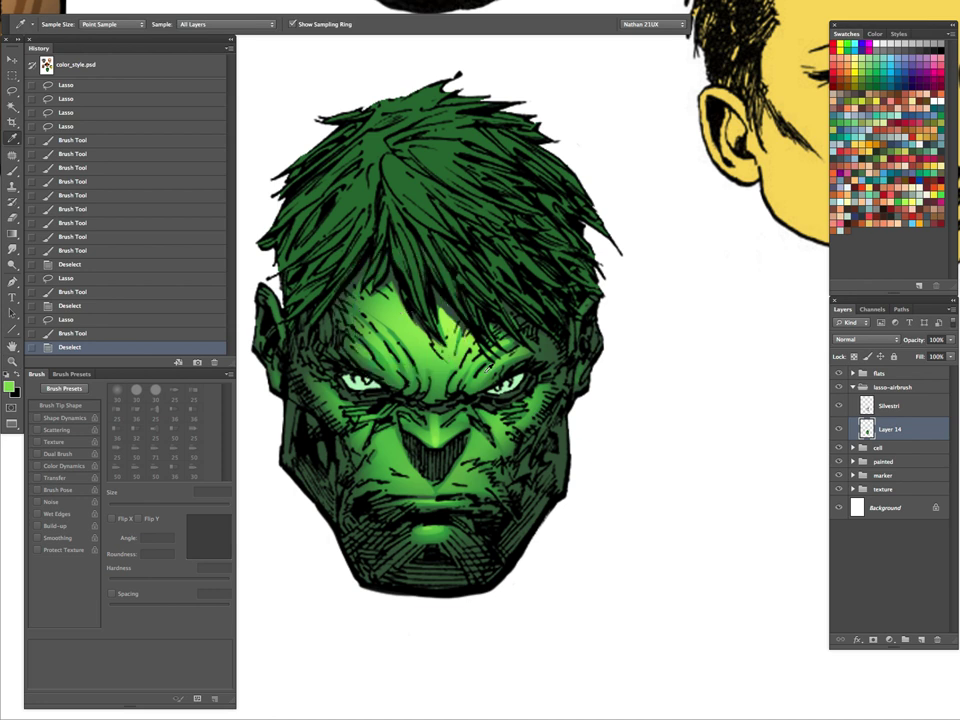
pyautogui.press('l')
pyautogui.moveTo(580, 320)
pyautogui.mouseDown()
pyautogui.moveTo(617, 287)
pyautogui.moveTo(586, 311)
pyautogui.mouseUp()
pyautogui.press('b')
pyautogui.press('super+h')
pyautogui.press('[')
pyautogui.press('[')
pyautogui.press('[')
pyautogui.press('[')
pyautogui.press('[')
pyautogui.hotkey('ctrl', 'd')
# - Lasso the lower part of the right-hand ear, airbrush bright green into it, and deselect
pyautogui.press('l')
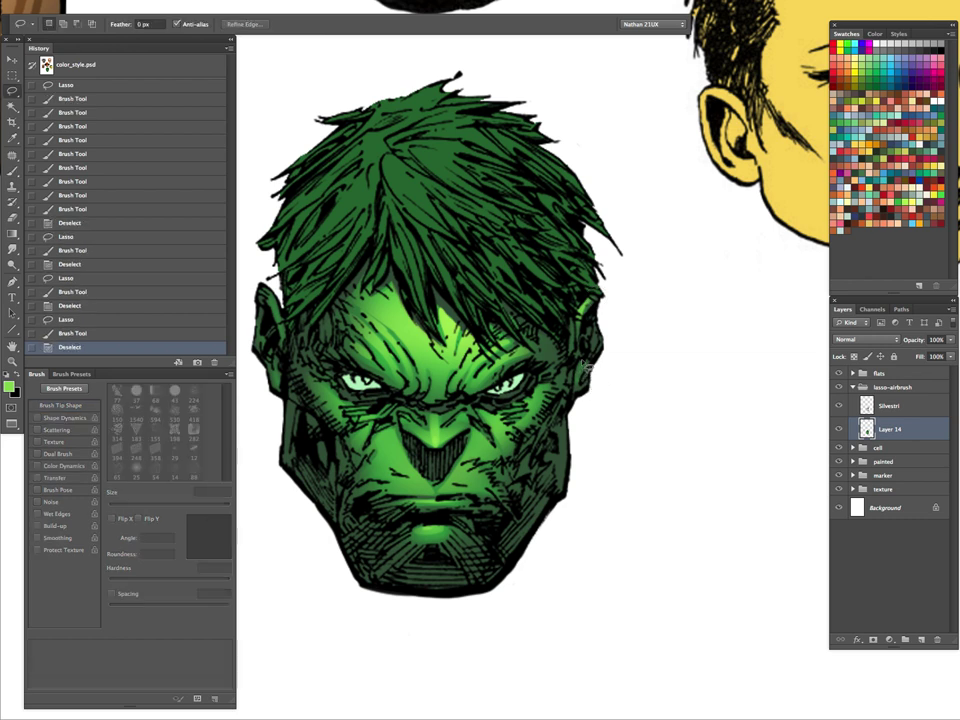
pyautogui.press('b')
pyautogui.click(601, 374)
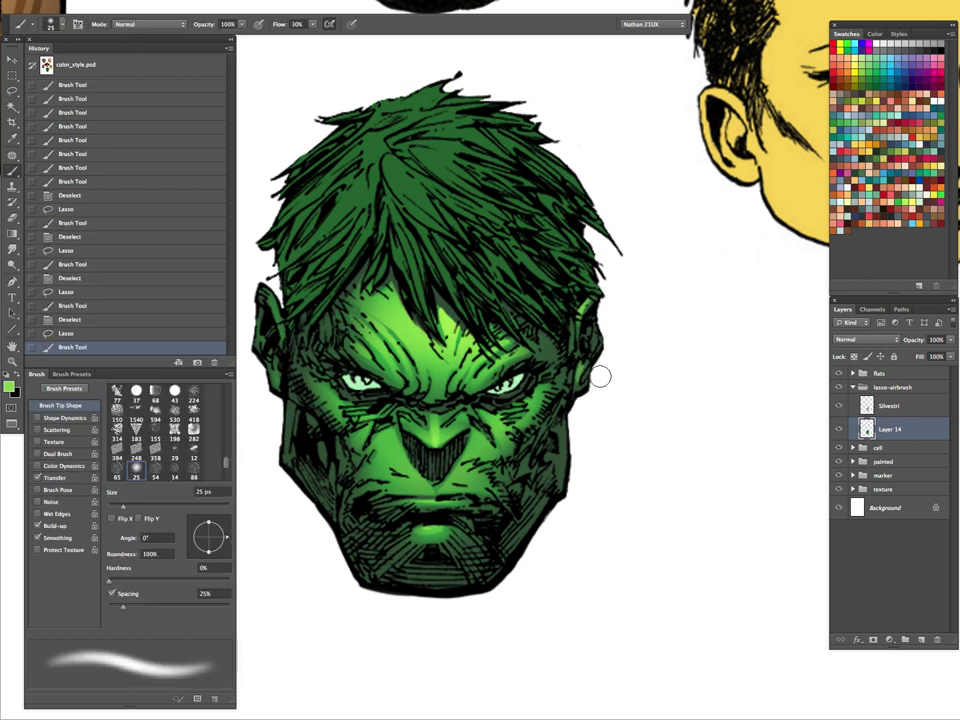
pyautogui.hotkey('ctrl', 'd')
# - Lasso the upper rim and lower parts of the left-hand ear in turn, airbrush bright green into them, and deselect
pyautogui.press('l')
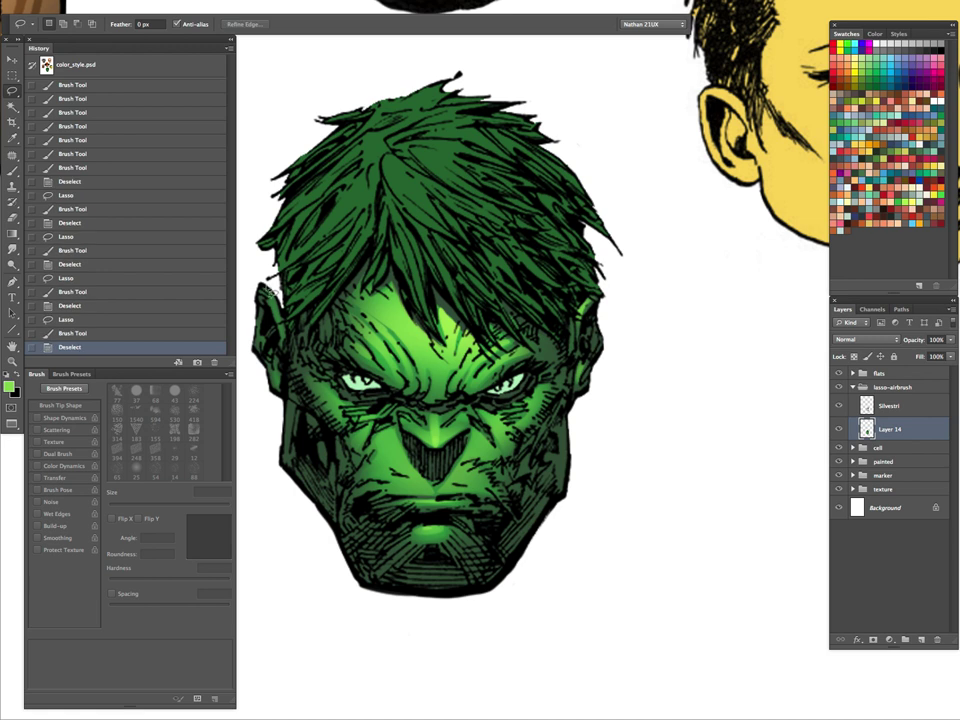
pyautogui.press('b')
pyautogui.click(283, 318)
pyautogui.click(283, 318)
pyautogui.hotkey('ctrl', 'd')
pyautogui.press('l')
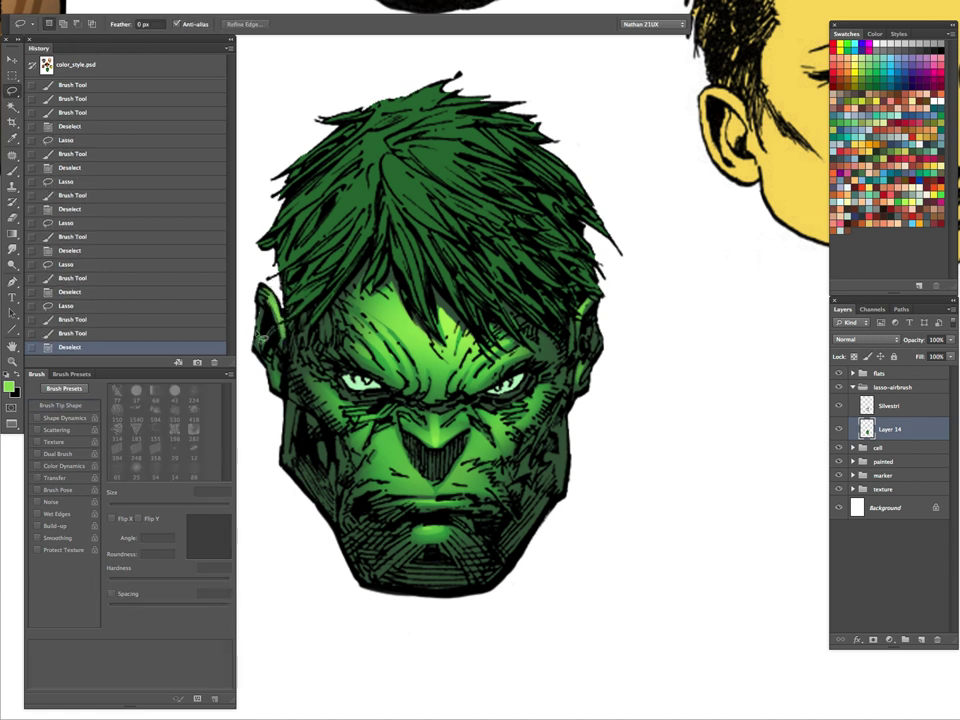
pyautogui.moveTo(283, 283); pyautogui.dragTo(262, 345)
pyautogui.moveTo(278, 376)
pyautogui.mouseDown()
pyautogui.moveTo(270, 350)
pyautogui.moveTo(277, 371)
pyautogui.mouseUp()
pyautogui.press('b')
pyautogui.hotkey('ctrl', 'd')
# - Select both eyes with the Magic Wand and fill them with a dark green sampled from the face
pyautogui.press('z')
pyautogui.moveTo(645, 440); pyautogui.dragTo(613, 485)
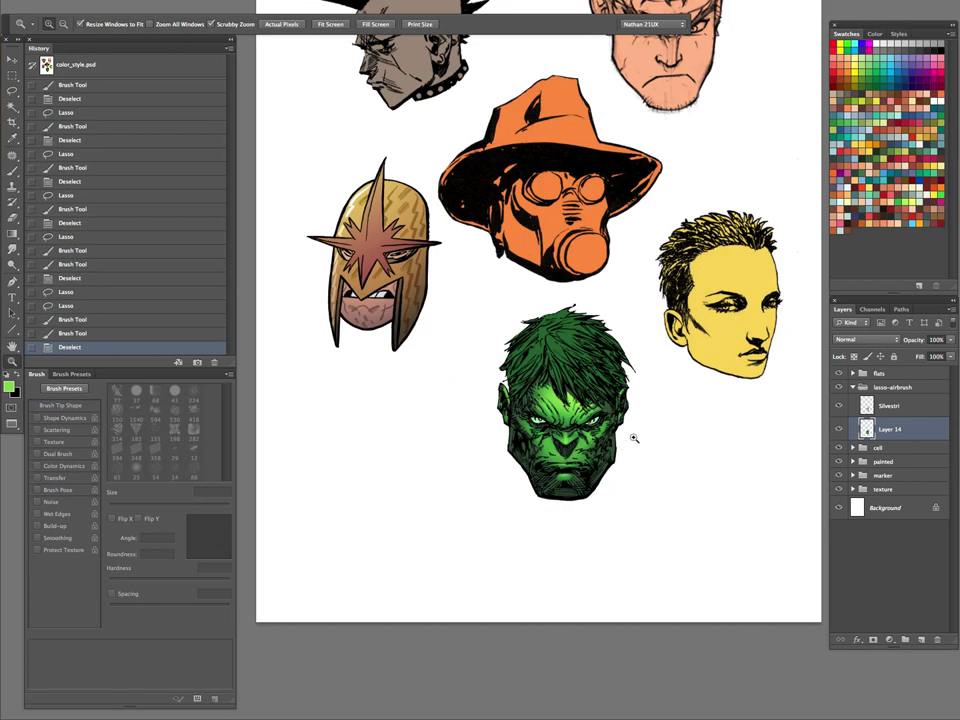
pyautogui.click(650, 455)
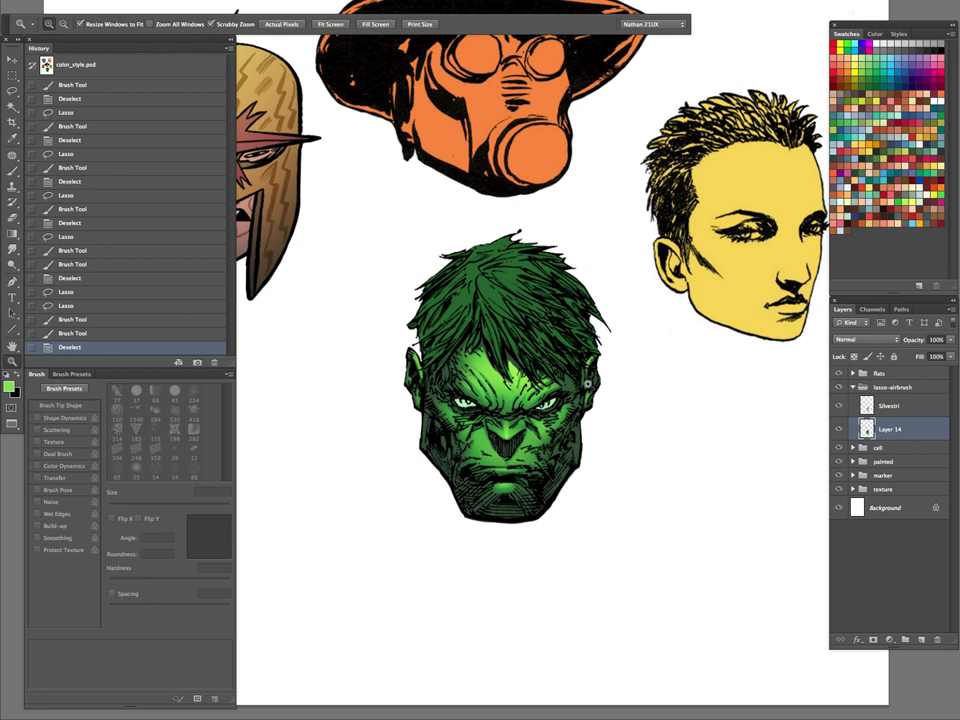
pyautogui.click(574, 435)
pyautogui.press('w')
pyautogui.click(538, 385)
pyautogui.press('z')
pyautogui.click(532, 396)
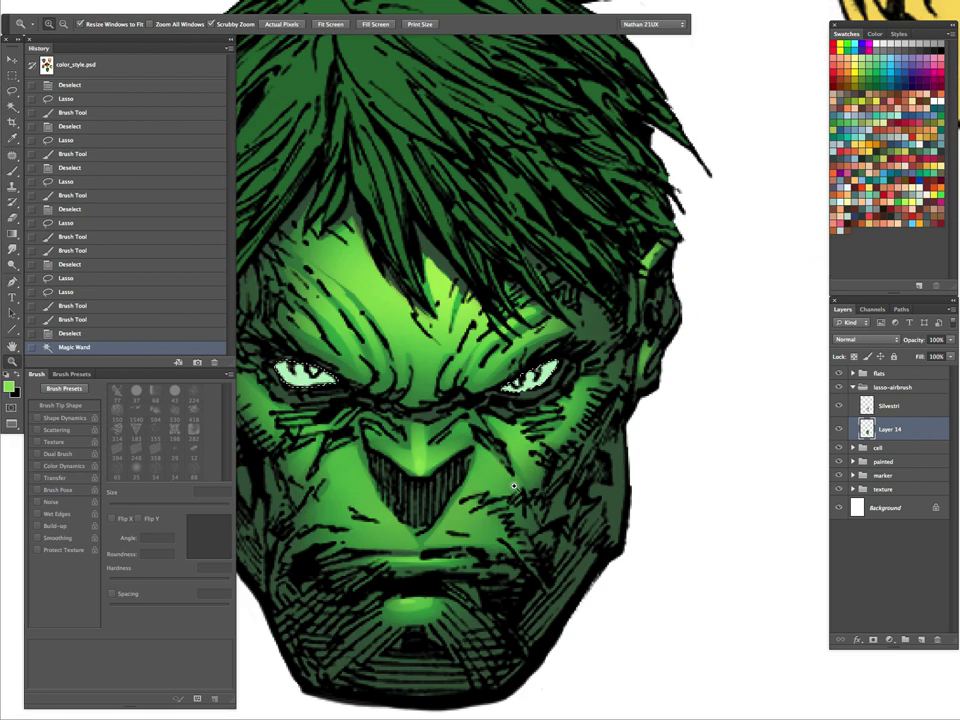
pyautogui.press('i')
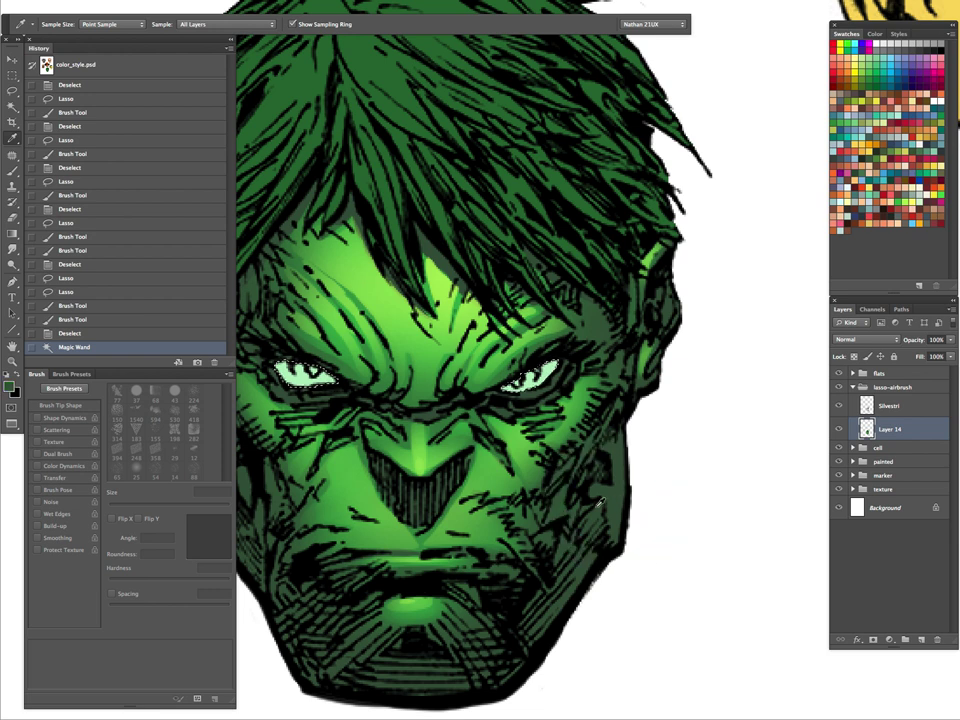
pyautogui.hotkey('alt', 'BackSpace')
# - Brighten the filled eyes with Hue/Saturation, setting saturation to +58 and lightness to +37
pyautogui.hotkey('ctrl', 'u')
pyautogui.moveTo(730, 215)
pyautogui.mouseDown()
pyautogui.moveTo(748, 216)
pyautogui.moveTo(752, 183)
pyautogui.moveTo(767, 187)
pyautogui.moveTo(752, 221)
pyautogui.moveTo(739, 222)
pyautogui.mouseUp()
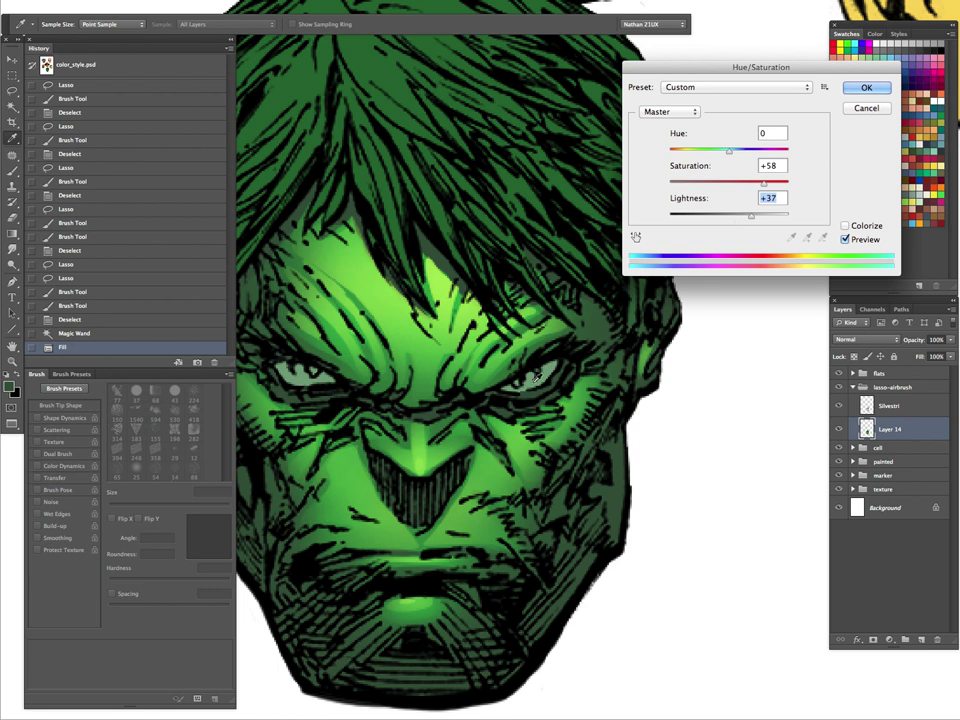
pyautogui.click(866, 87)
# - Subtract lassoed portions of both eyes from the current eye selection
pyautogui.press('l')
pyautogui.press('alt')
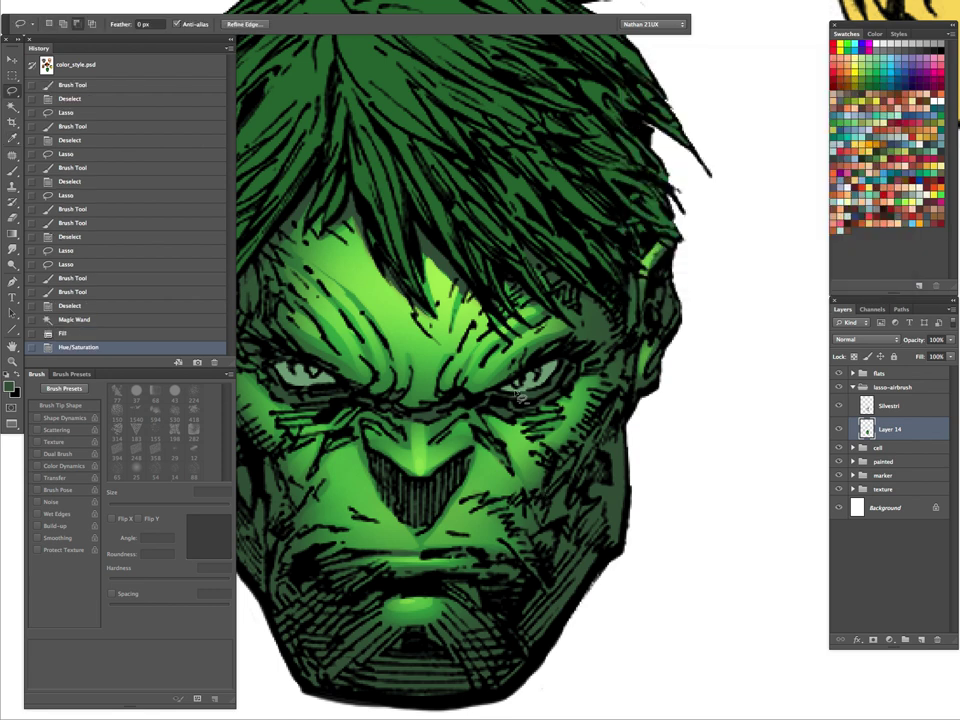
pyautogui.moveTo(556, 373); pyautogui.dragTo(578, 374)
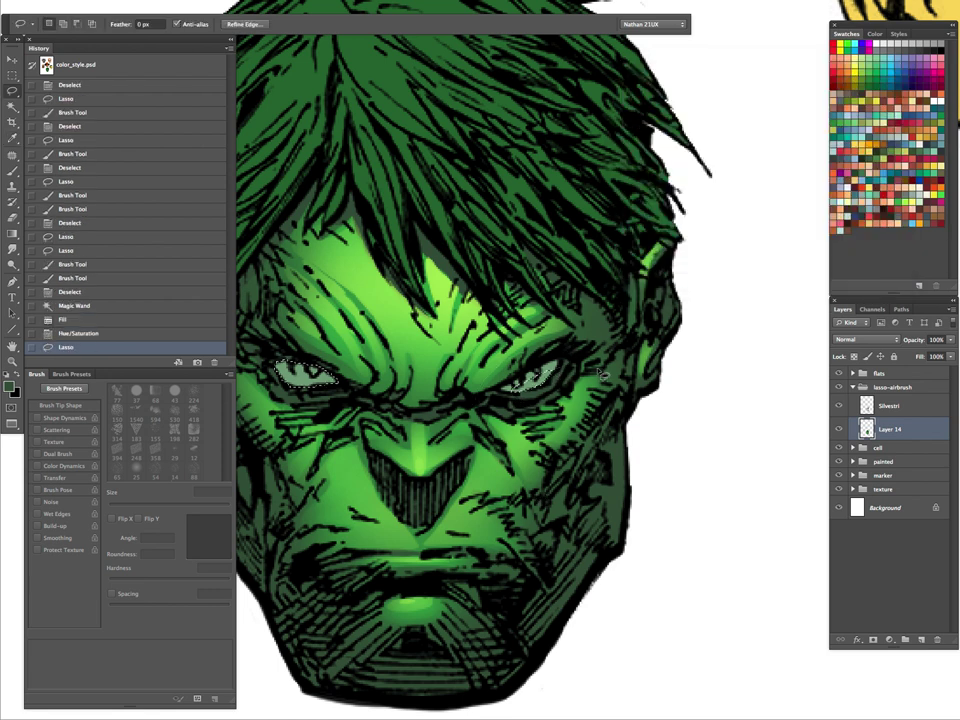
pyautogui.moveTo(377, 378); pyautogui.dragTo(376, 381)
# - Sample the eye colour and set the foreground colour to a lighter pale green, #95d0a1
pyautogui.press('b')
pyautogui.keyDown('alt'); pyautogui.click(303, 378); pyautogui.keyUp('alt')
pyautogui.click(9, 387)
pyautogui.moveTo(174, 567); pyautogui.dragTo(171, 536)
pyautogui.press('Return')
pyautogui.click(11, 386)
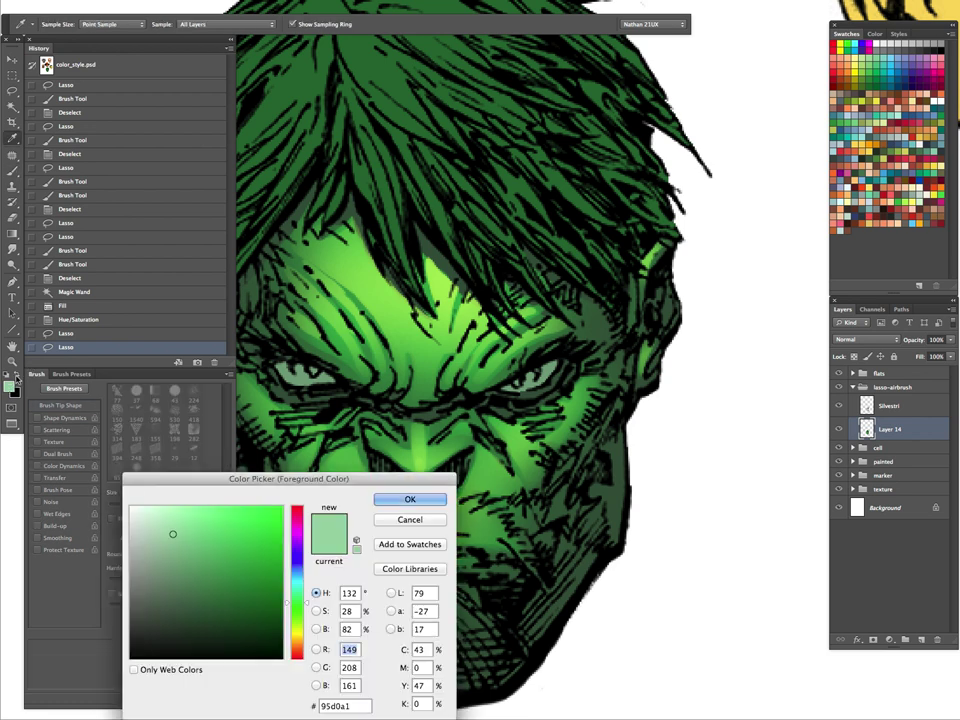
pyautogui.click(412, 501)
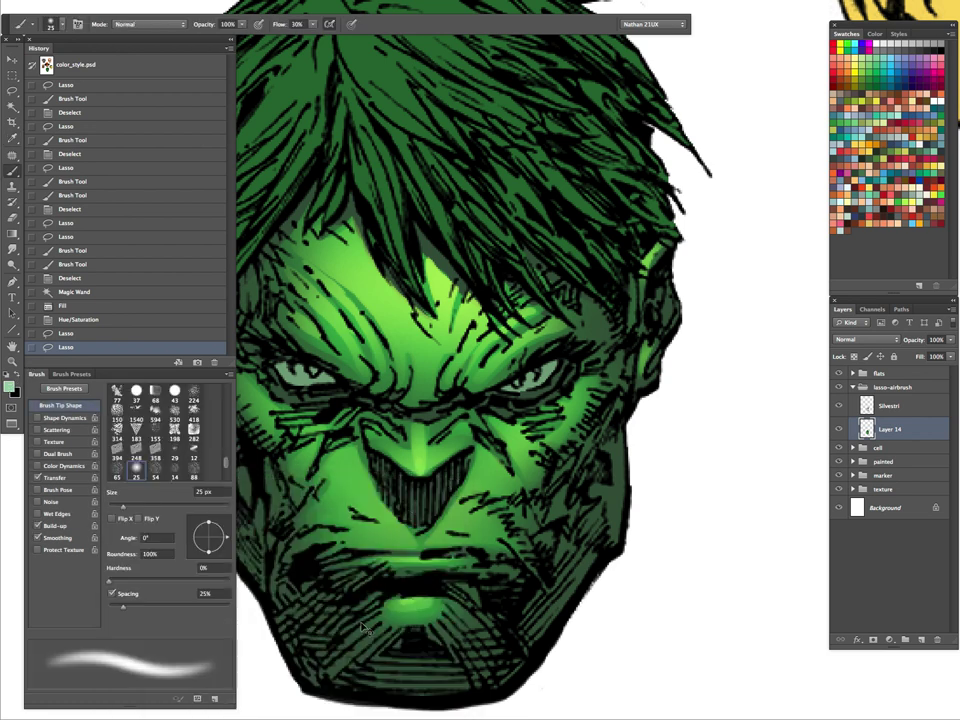
# - Airbrush the pale green over both selected eyes with a 15 px soft brush
pyautogui.press('[')
pyautogui.moveTo(318, 375); pyautogui.dragTo(311, 374)
pyautogui.moveTo(520, 382)
pyautogui.mouseDown()
pyautogui.moveTo(548, 363)
pyautogui.moveTo(532, 376)
pyautogui.mouseUp()
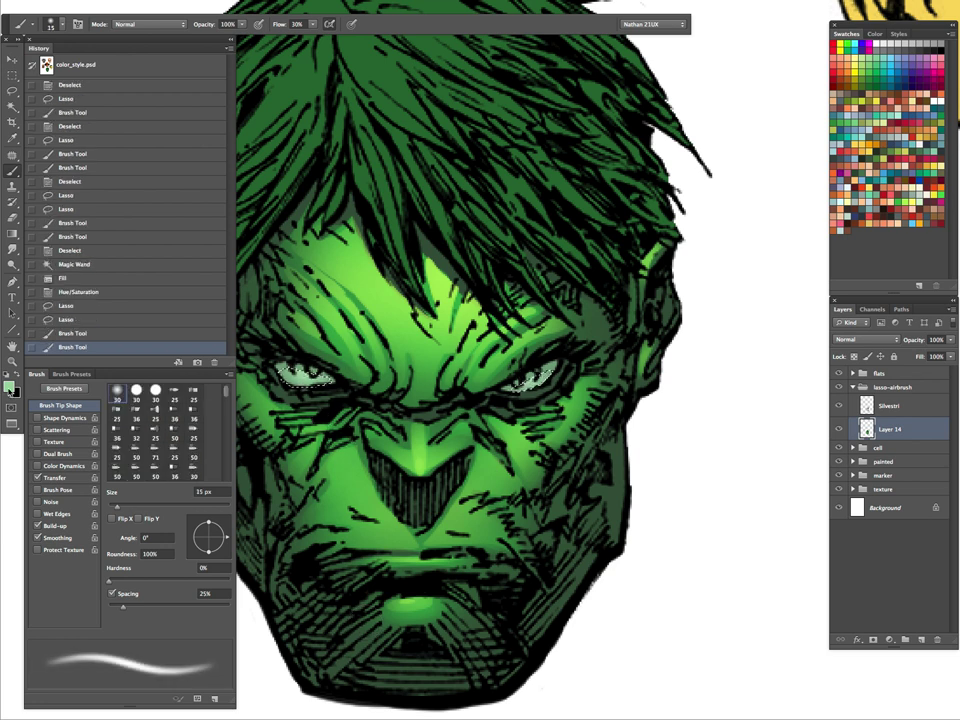
# - Choose a still lighter, near-white green, airbrush highlights into both eyes with a 10 px soft brush, and deselect
pyautogui.click(10, 389)
pyautogui.moveTo(181, 542); pyautogui.dragTo(159, 512)
pyautogui.click(410, 500)
pyautogui.press('[')
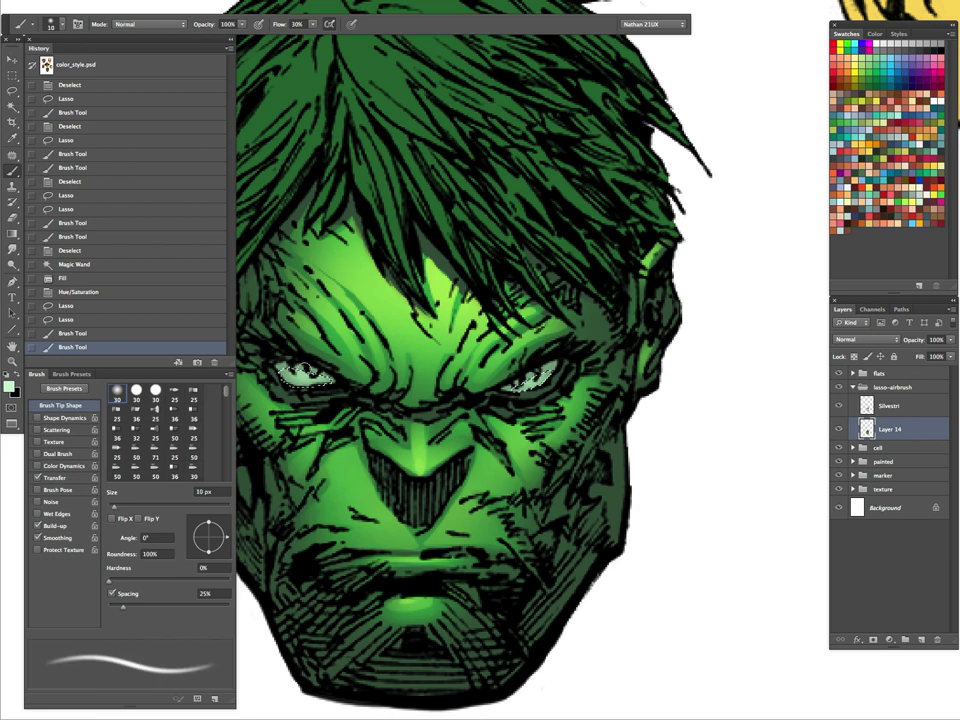
pyautogui.moveTo(515, 380)
pyautogui.mouseDown()
pyautogui.moveTo(550, 372)
pyautogui.moveTo(538, 371)
pyautogui.mouseUp()
pyautogui.press('super+d')
# - Load the hybrid brush preset and enable Shape Dynamics for it
pyautogui.press('z')
pyautogui.moveTo(541, 421)
pyautogui.mouseDown()
pyautogui.moveTo(638, 399)
pyautogui.moveTo(633, 413)
pyautogui.mouseUp()
pyautogui.click(652, 385)
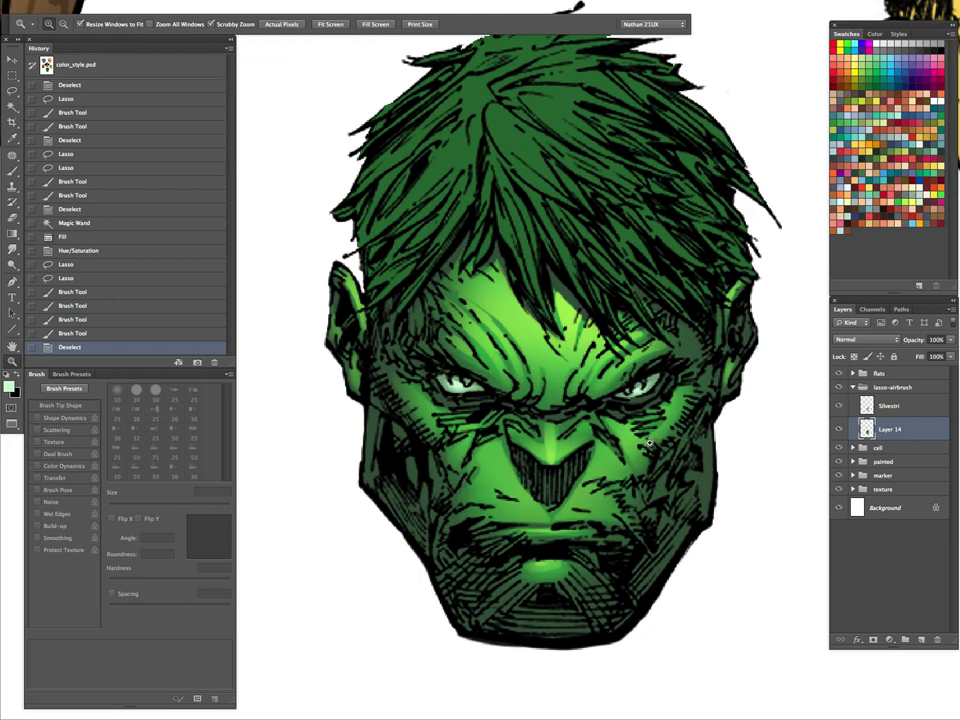
pyautogui.click(642, 456)
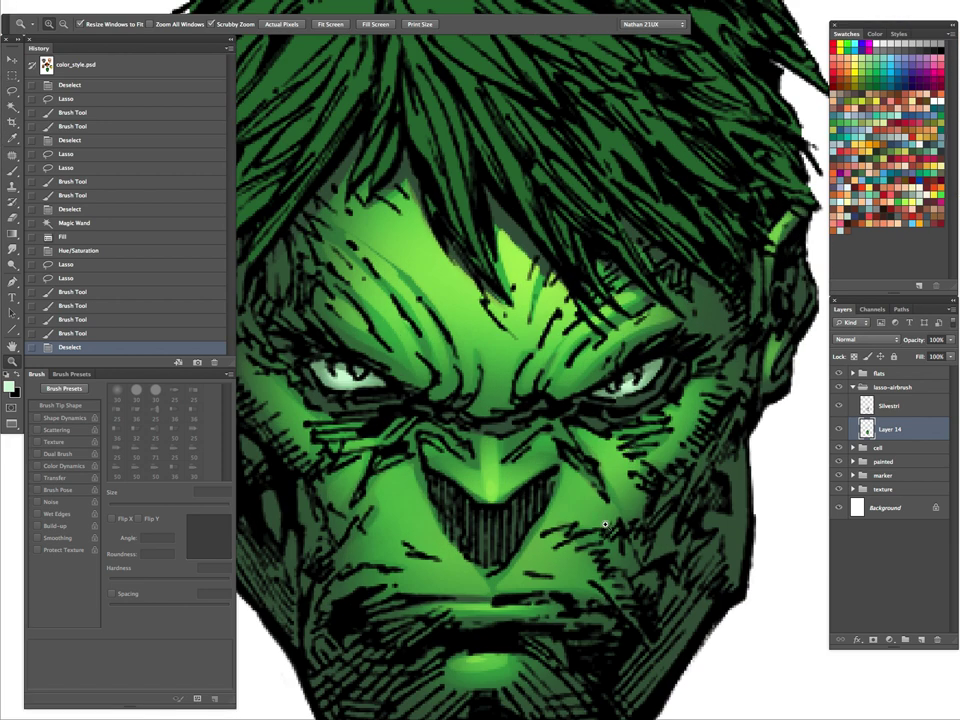
pyautogui.click(12, 170)
pyautogui.click(18, 24)
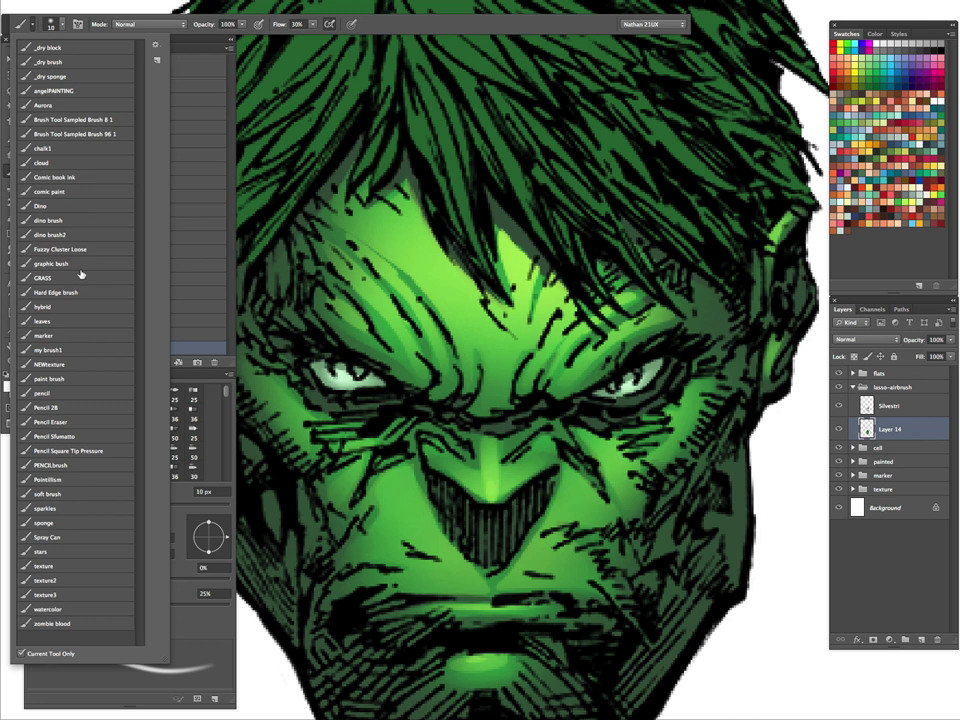
pyautogui.click(60, 292)
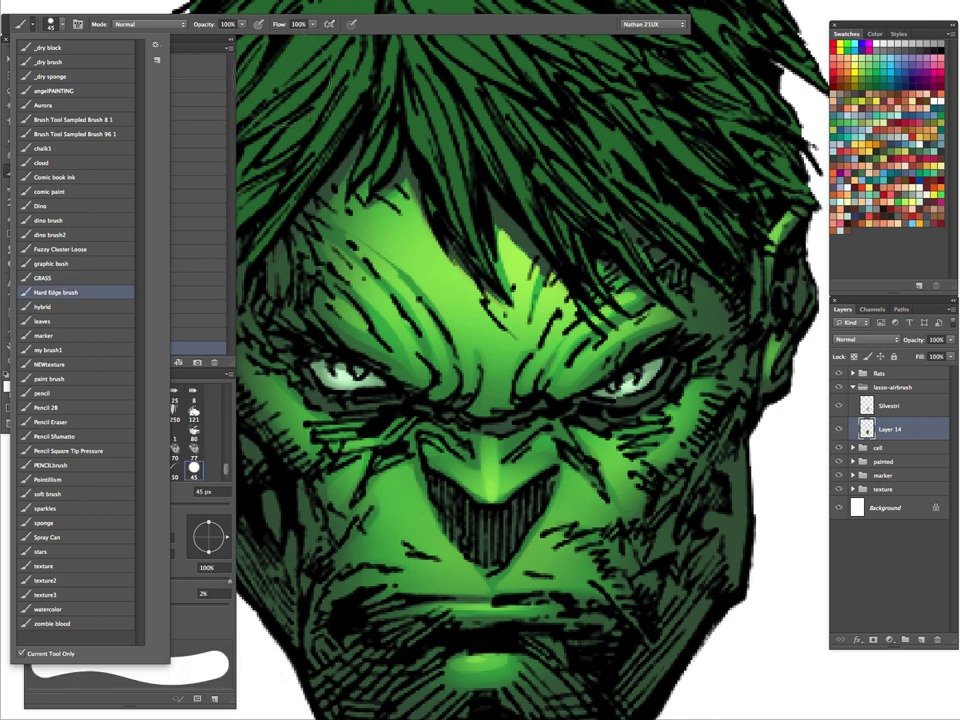
pyautogui.click(58, 306)
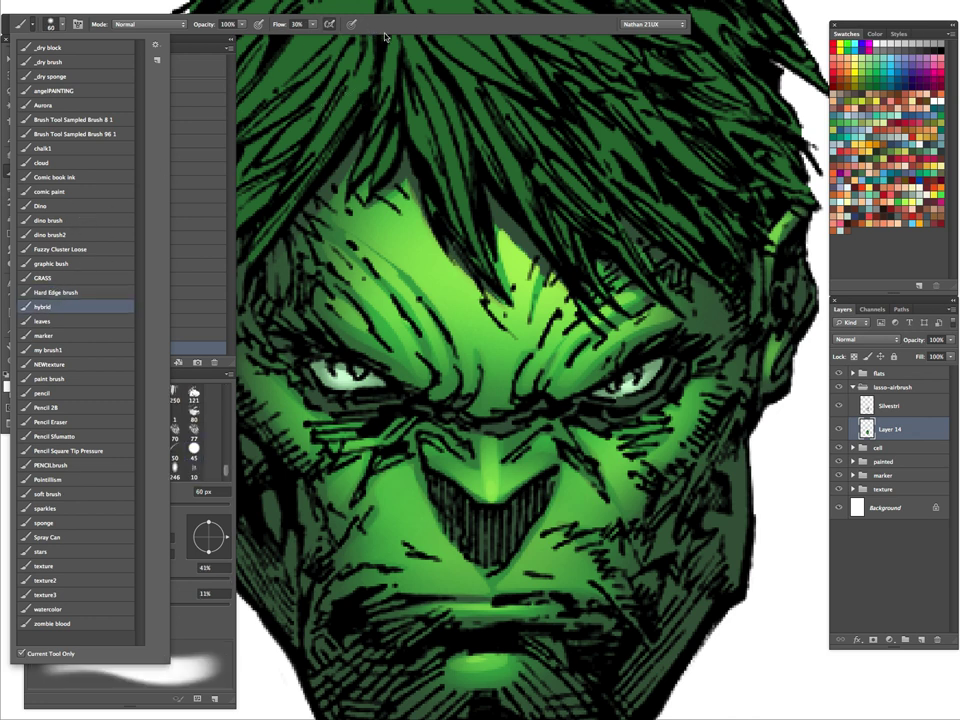
pyautogui.click(207, 271)
pyautogui.click(37, 418)
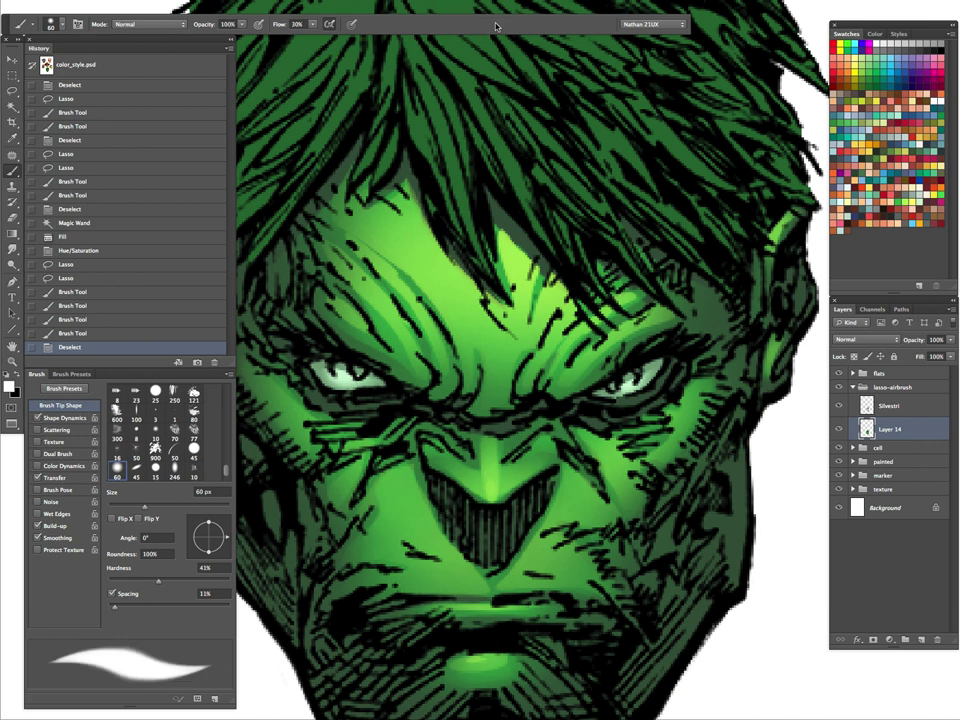
# - Reduce the hybrid brush to 9 px and paint small white highlights on the eyes and face
pyautogui.press('[')
pyautogui.press('[')
pyautogui.press('[')
pyautogui.press('[')
pyautogui.press('[')
pyautogui.press('[')
pyautogui.press('[')
pyautogui.press('[')
pyautogui.press('[')
pyautogui.press('[')
pyautogui.press('[')
pyautogui.press('[')
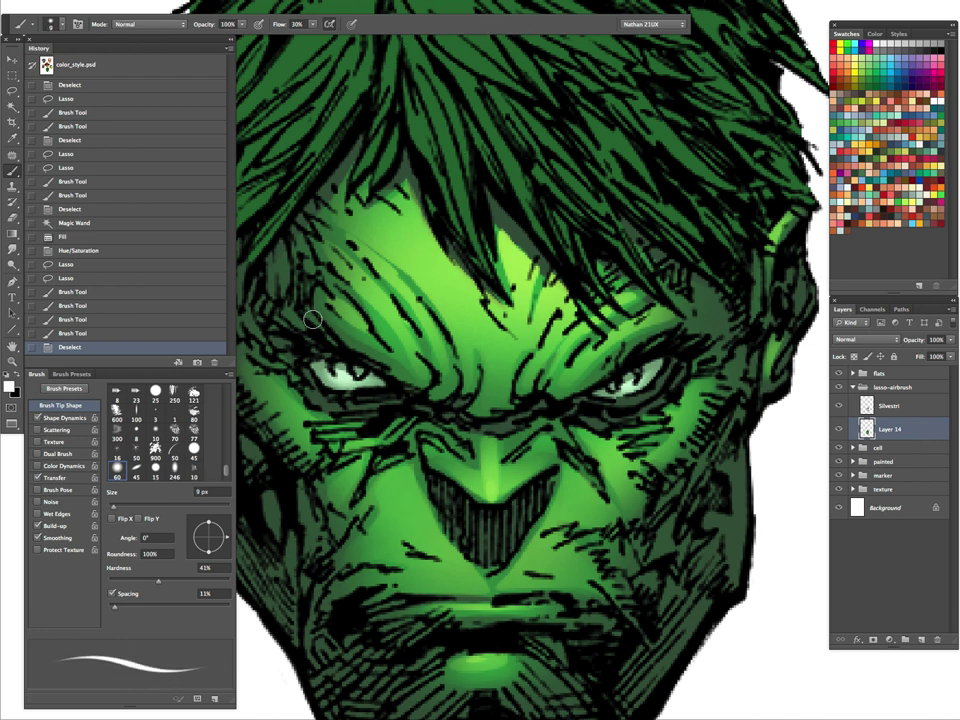
pyautogui.moveTo(672, 366); pyautogui.dragTo(682, 371)
pyautogui.moveTo(675, 369)
pyautogui.mouseDown()
pyautogui.moveTo(685, 372)
pyautogui.moveTo(657, 379)
pyautogui.mouseUp()
pyautogui.moveTo(660, 373); pyautogui.dragTo(585, 478)
# - Examine the colored head from a distance and close up with the interface panels hidden
pyautogui.press('z')
pyautogui.moveTo(704, 481); pyautogui.dragTo(611, 478)
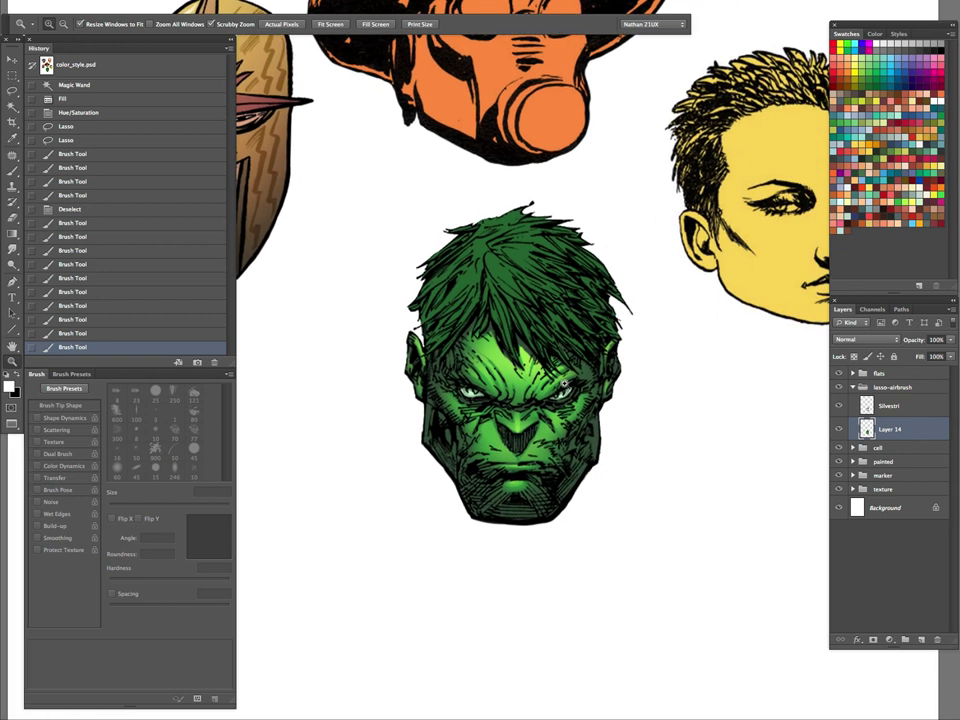
pyautogui.moveTo(558, 385); pyautogui.dragTo(640, 390)
pyautogui.press('b')
pyautogui.click(388, 324)
pyautogui.press('Tab')
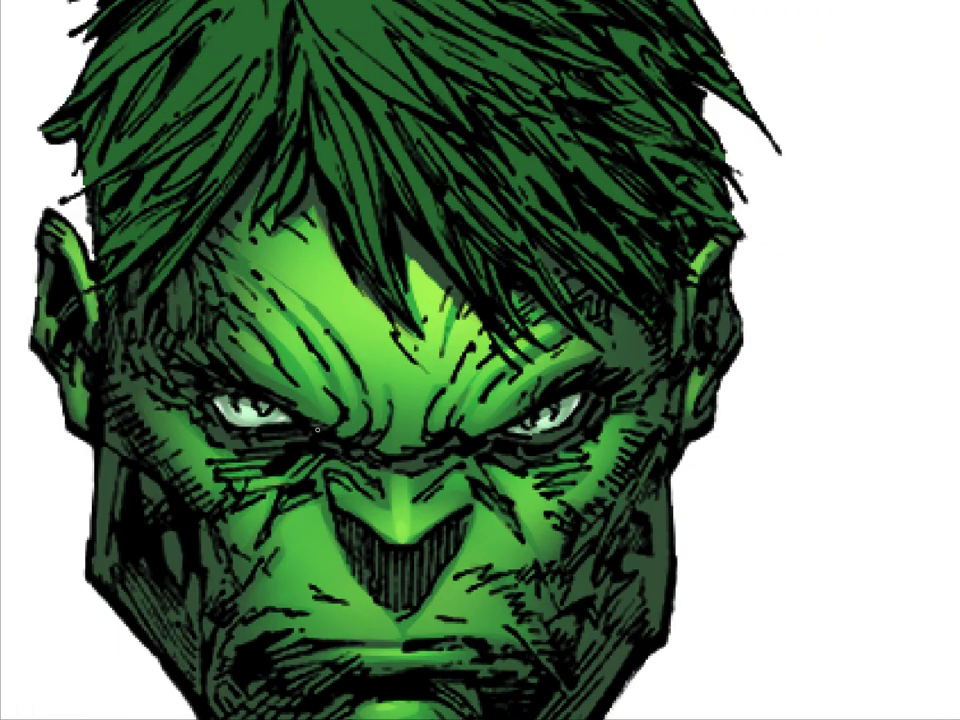
pyautogui.scroll(-5, 513, 522)
pyautogui.scroll(4, 590, 449)
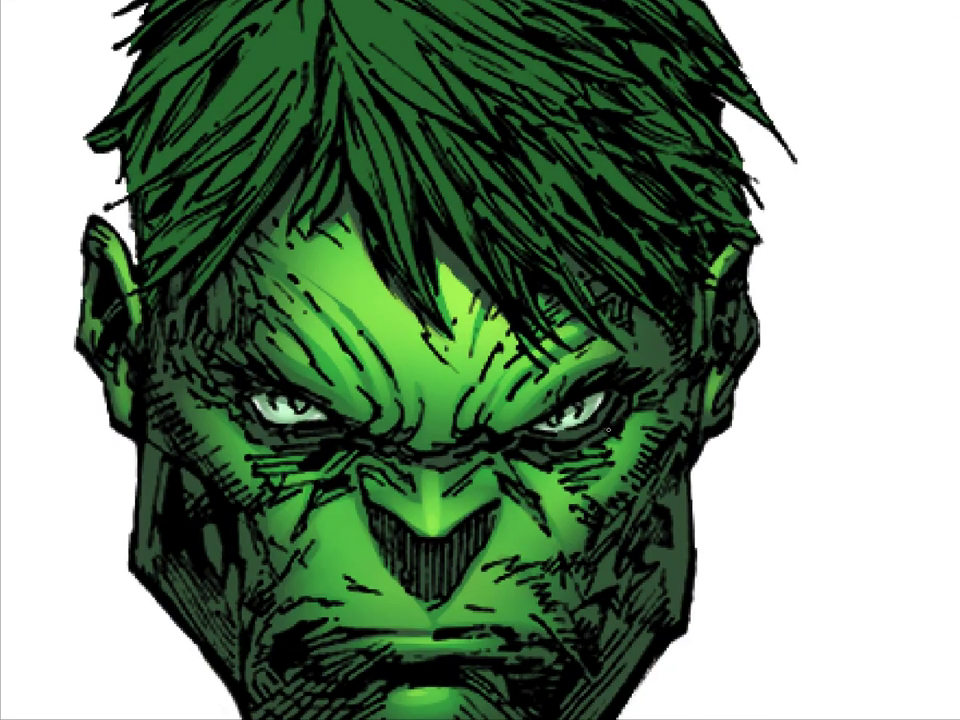
# - Examine the green head from several distances and compare it with Layer 14 hidden and shown
pyautogui.scroll(-4, 591, 452)
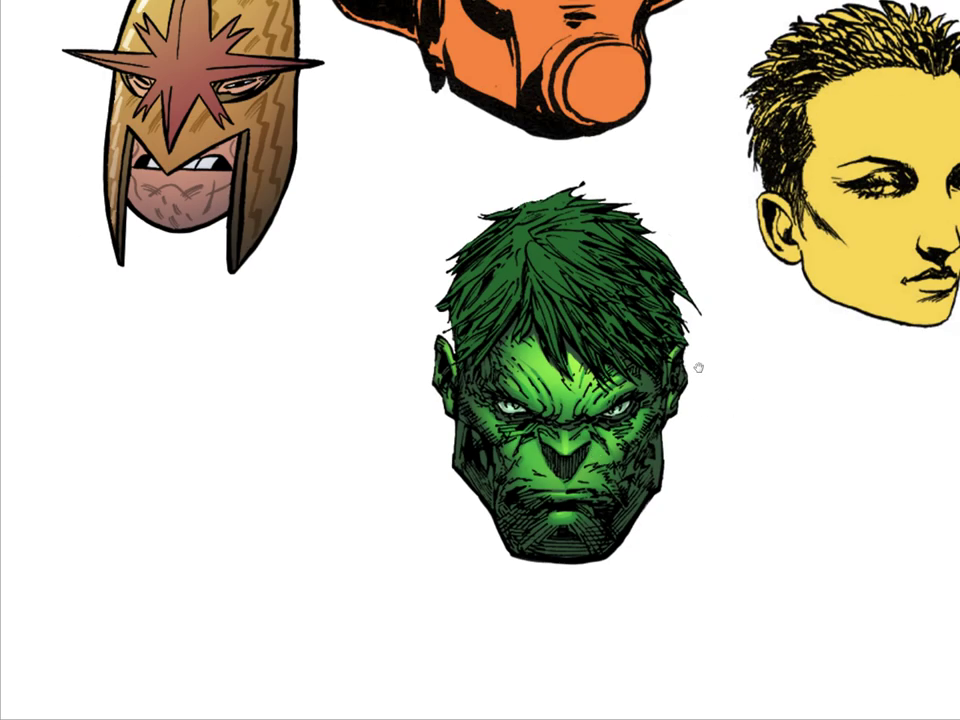
pyautogui.moveTo(699, 368); pyautogui.dragTo(659, 417)
pyautogui.press('Tab')
pyautogui.press('w')
pyautogui.moveTo(633, 570); pyautogui.dragTo(585, 497)
pyautogui.click(840, 429)
pyautogui.click(841, 429)
pyautogui.press('z')
pyautogui.moveTo(568, 387); pyautogui.dragTo(508, 396)
pyautogui.moveTo(567, 417); pyautogui.dragTo(609, 402)
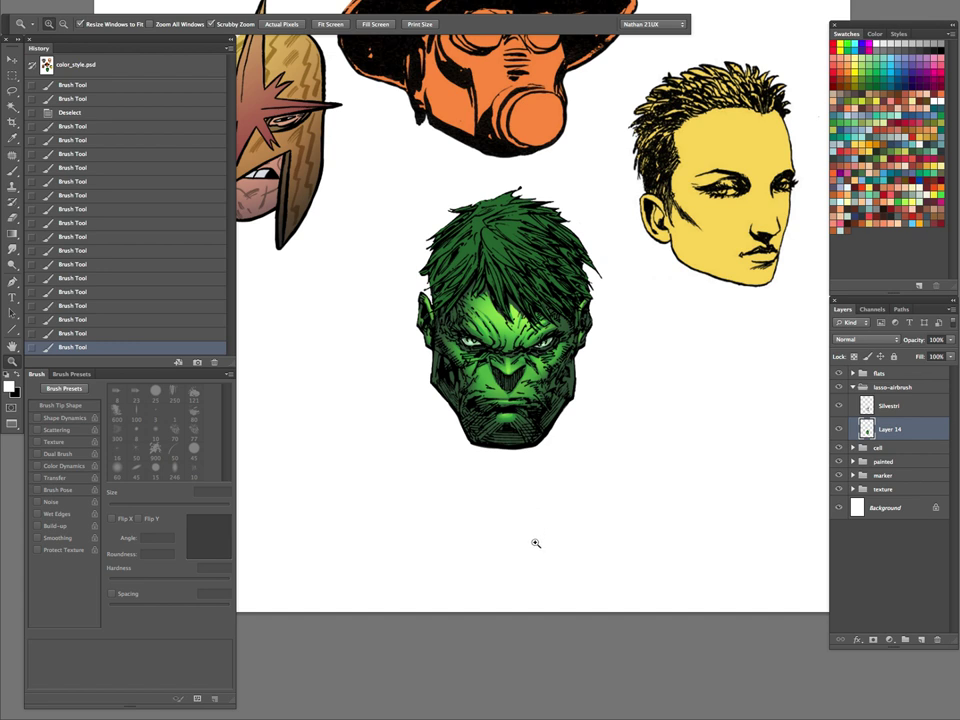
pyautogui.click(572, 411)
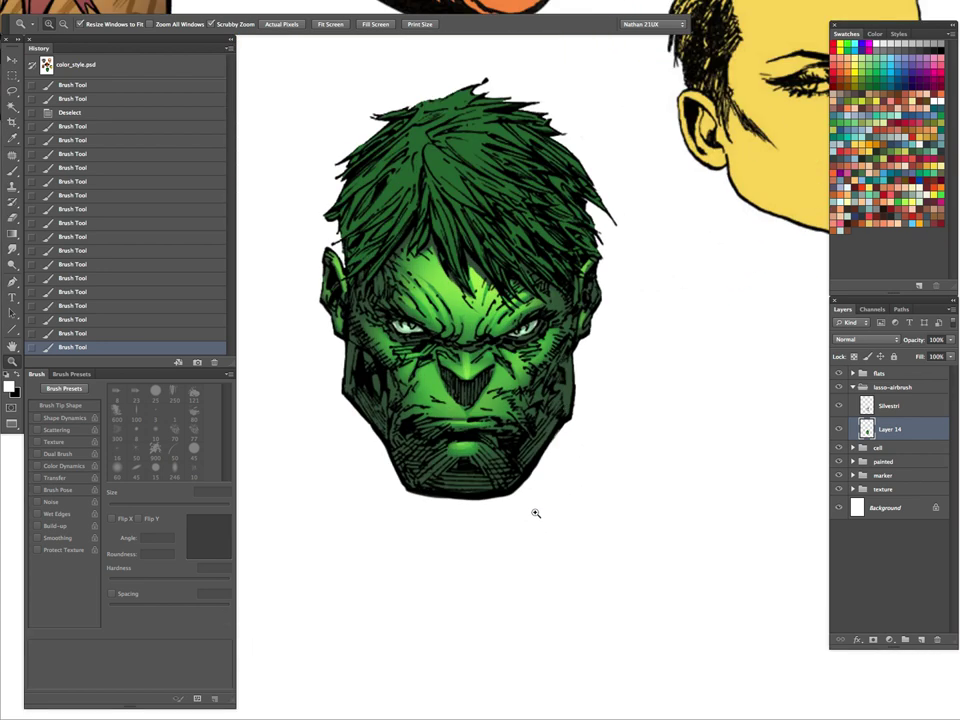
# - Lasso highlight areas across both cheeks, around the nose and above the mouth, and hide the selection edges
pyautogui.press('l')
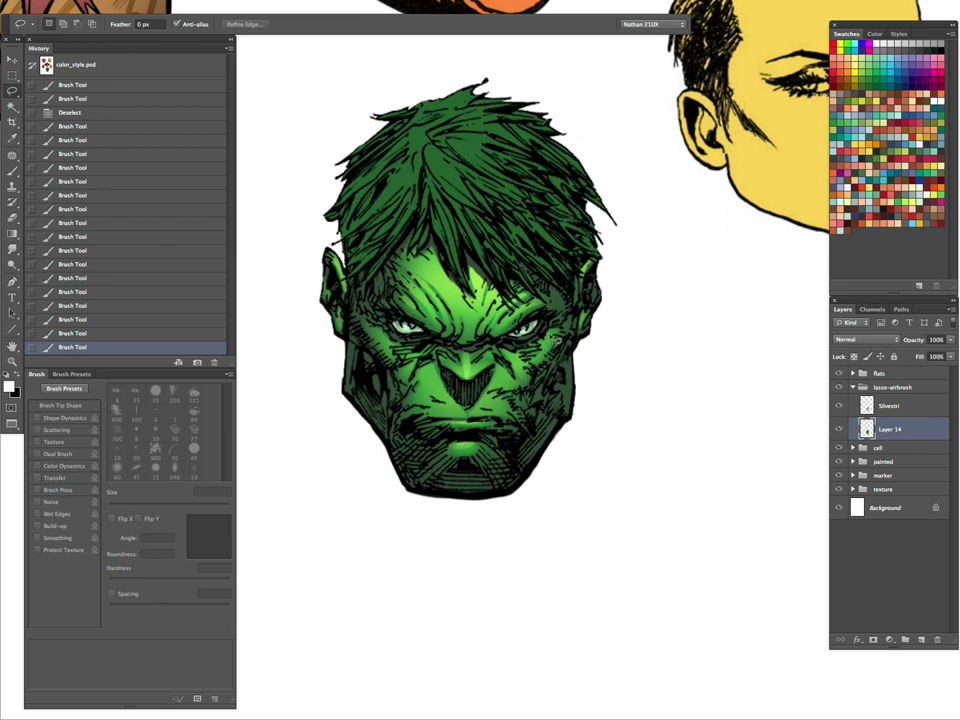
pyautogui.moveTo(555, 332)
pyautogui.mouseDown()
pyautogui.moveTo(540, 361)
pyautogui.moveTo(504, 390)
pyautogui.mouseUp()
pyautogui.moveTo(499, 394)
pyautogui.mouseDown()
pyautogui.moveTo(479, 411)
pyautogui.moveTo(509, 413)
pyautogui.moveTo(519, 386)
pyautogui.mouseUp()
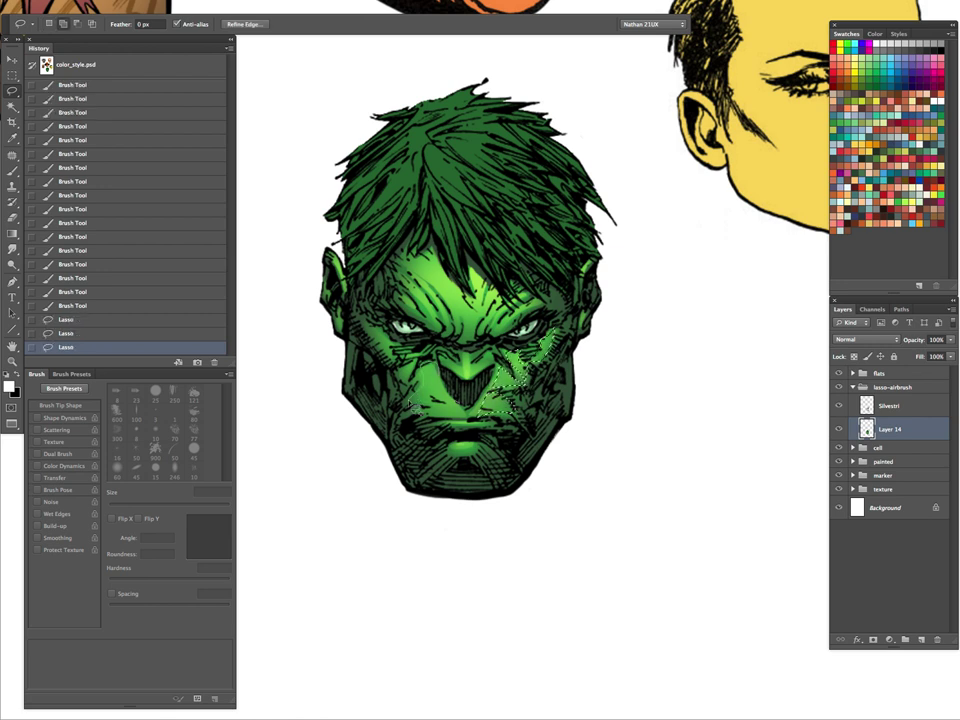
pyautogui.moveTo(438, 416); pyautogui.dragTo(477, 413)
pyautogui.moveTo(428, 366)
pyautogui.mouseDown()
pyautogui.moveTo(410, 389)
pyautogui.moveTo(436, 405)
pyautogui.mouseUp()
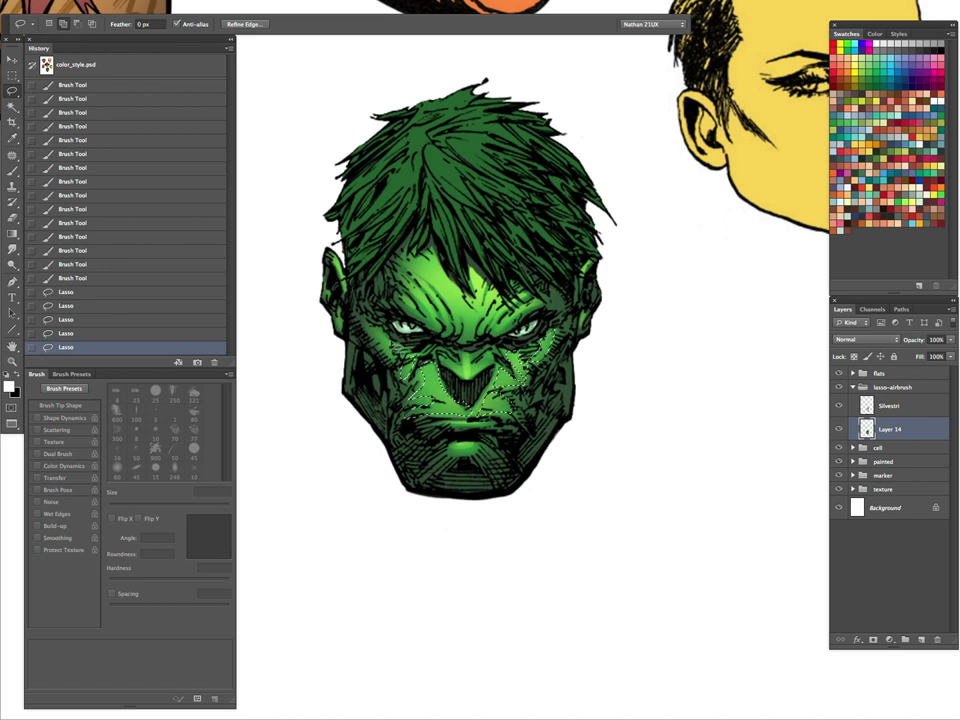
pyautogui.moveTo(398, 364); pyautogui.dragTo(402, 370)
pyautogui.moveTo(386, 322); pyautogui.dragTo(377, 336)
pyautogui.press('super+h')
# - Sample the light green from the forehead and enlarge the brush to 50 px
pyautogui.press('b')
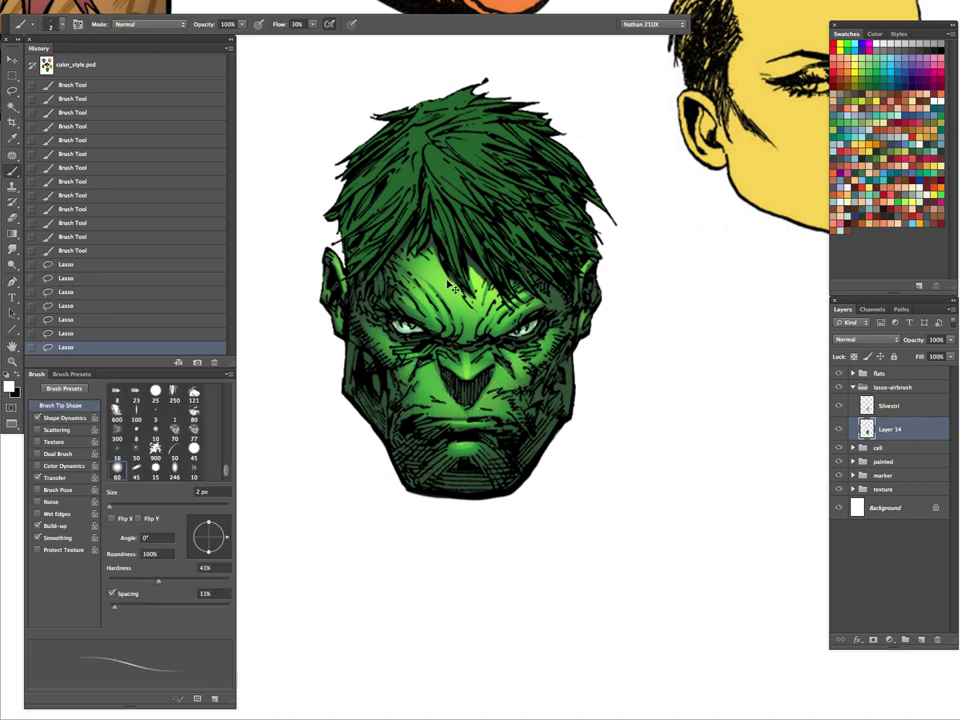
pyautogui.keyDown('alt'); pyautogui.click(447, 268); pyautogui.keyUp('alt')
pyautogui.press(']')
pyautogui.press(']')
pyautogui.press(']')
pyautogui.press(']')
pyautogui.press(']')
pyautogui.press(']')
pyautogui.press(']')
pyautogui.press(']')
pyautogui.press(']')
pyautogui.press(']')
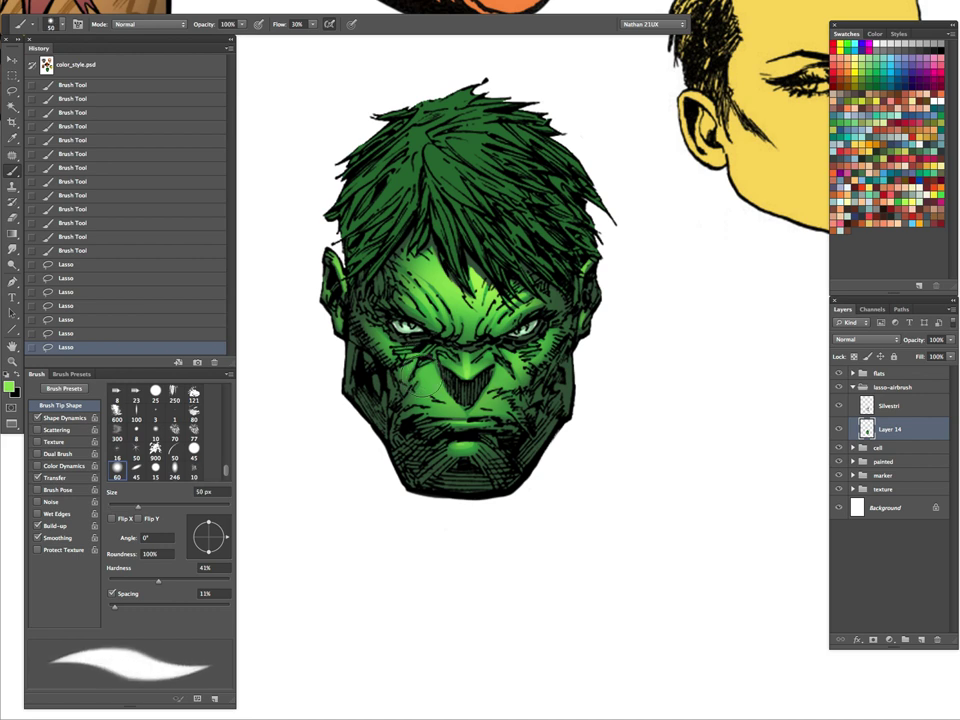
# - Airbrush light green softly into the selected cheek and muzzle areas, and deselect
pyautogui.moveTo(430, 384); pyautogui.dragTo(396, 329)
pyautogui.moveTo(445, 387)
pyautogui.mouseDown()
pyautogui.moveTo(413, 317)
pyautogui.moveTo(394, 342)
pyautogui.moveTo(437, 355)
pyautogui.mouseUp()
pyautogui.moveTo(491, 395)
pyautogui.mouseDown()
pyautogui.moveTo(542, 333)
pyautogui.moveTo(619, 288)
pyautogui.mouseUp()
pyautogui.moveTo(535, 329); pyautogui.dragTo(627, 295)
pyautogui.moveTo(568, 320); pyautogui.dragTo(683, 273)
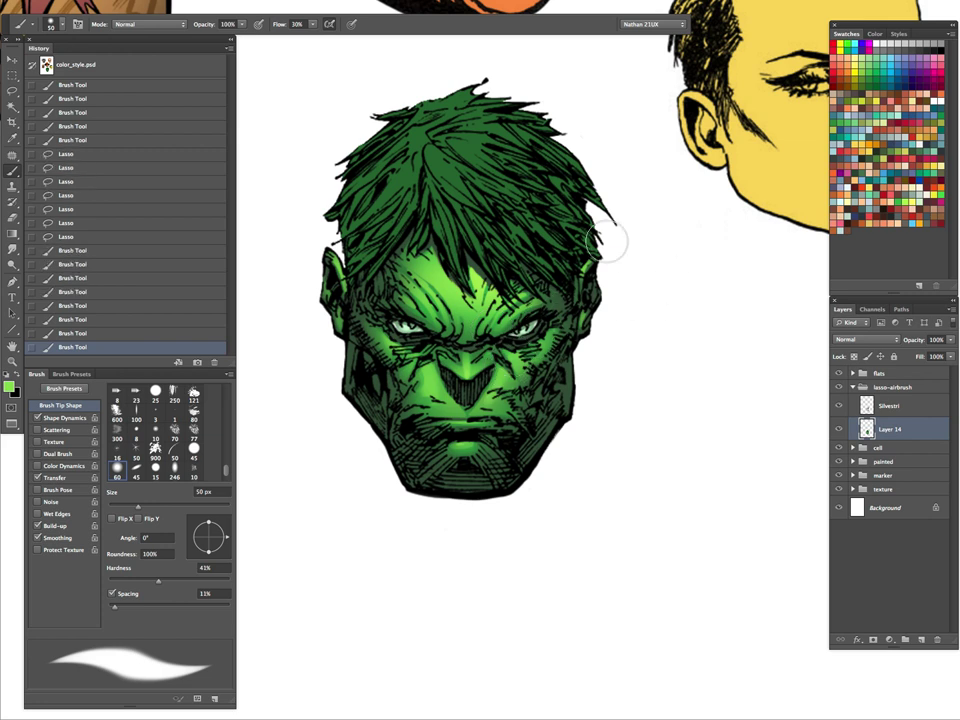
pyautogui.press('super+d')
# - Invert Layer 14's colors, sample a pale pinkish purple from the inverted head, and undo the inversion
pyautogui.press('z')
pyautogui.moveTo(592, 402); pyautogui.dragTo(547, 466)
pyautogui.moveTo(567, 416); pyautogui.dragTo(631, 369)
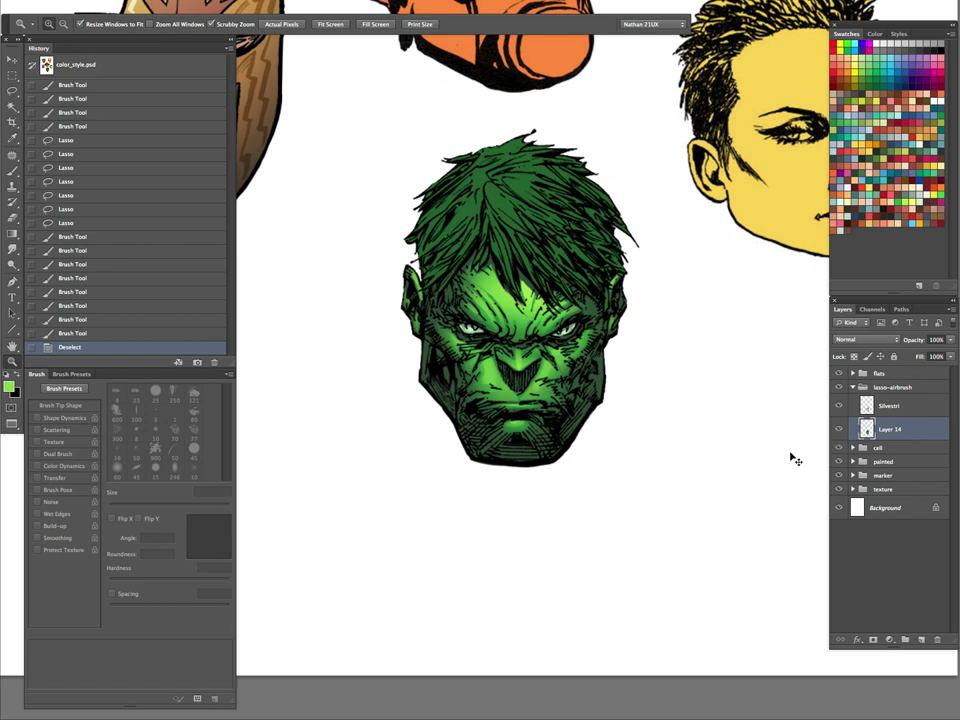
pyautogui.hotkey('ctrl', 'i')
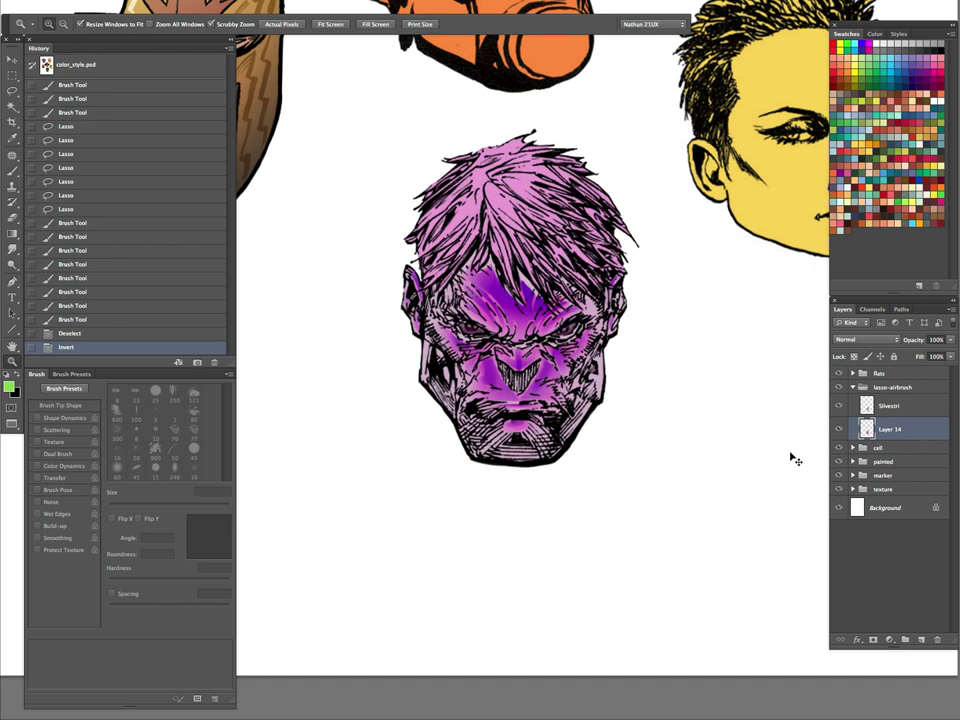
pyautogui.hotkey('ctrl', 'z')
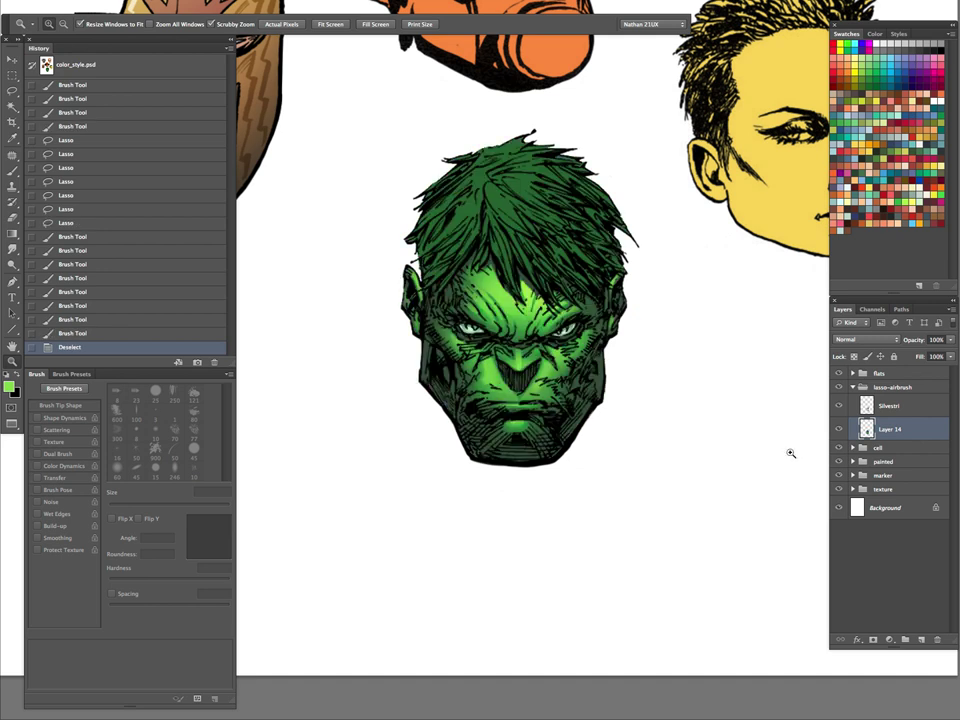
pyautogui.hotkey('ctrl', 'z')
pyautogui.press('i')
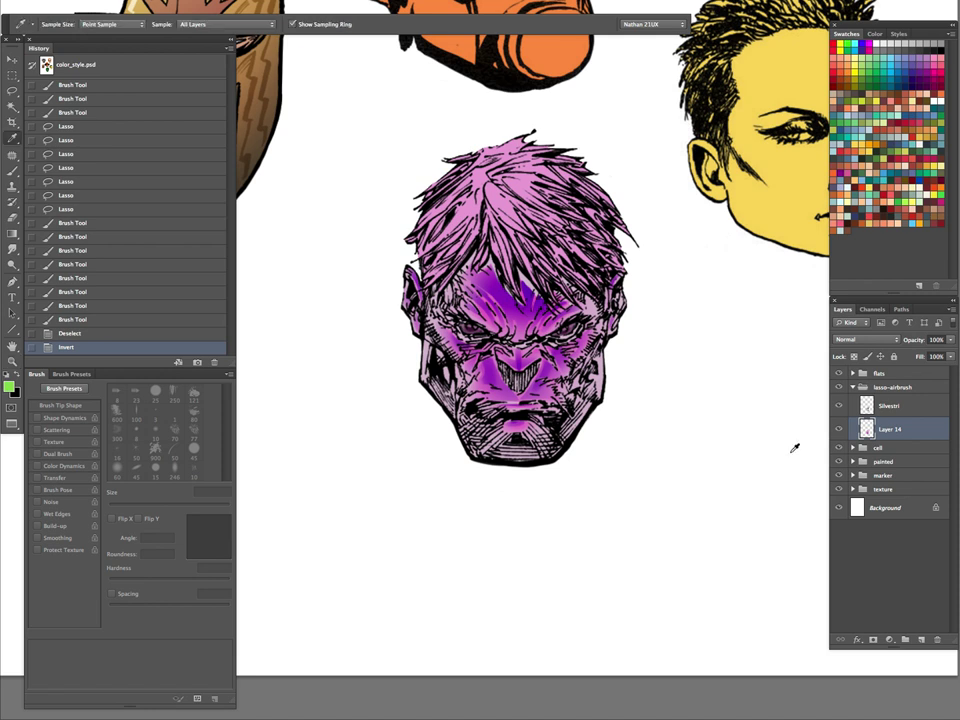
pyautogui.hotkey('ctrl', 'z')
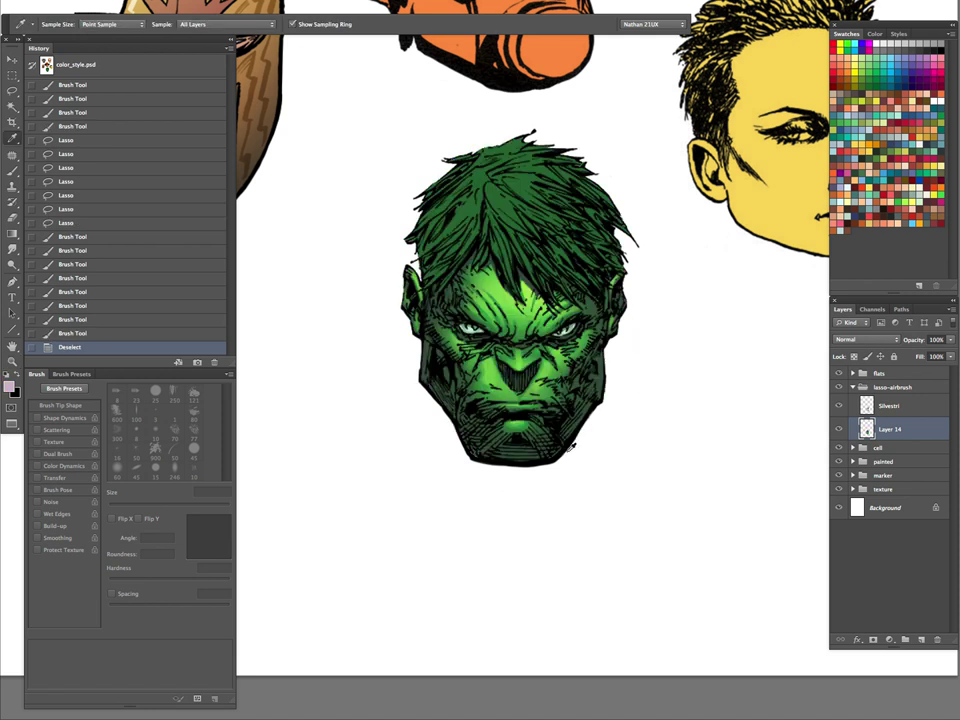
# - Lasso the shadowed outer edges of the cheeks and jaw on both sides of the face, and hide the selection edges
pyautogui.press('z')
pyautogui.click(604, 350)
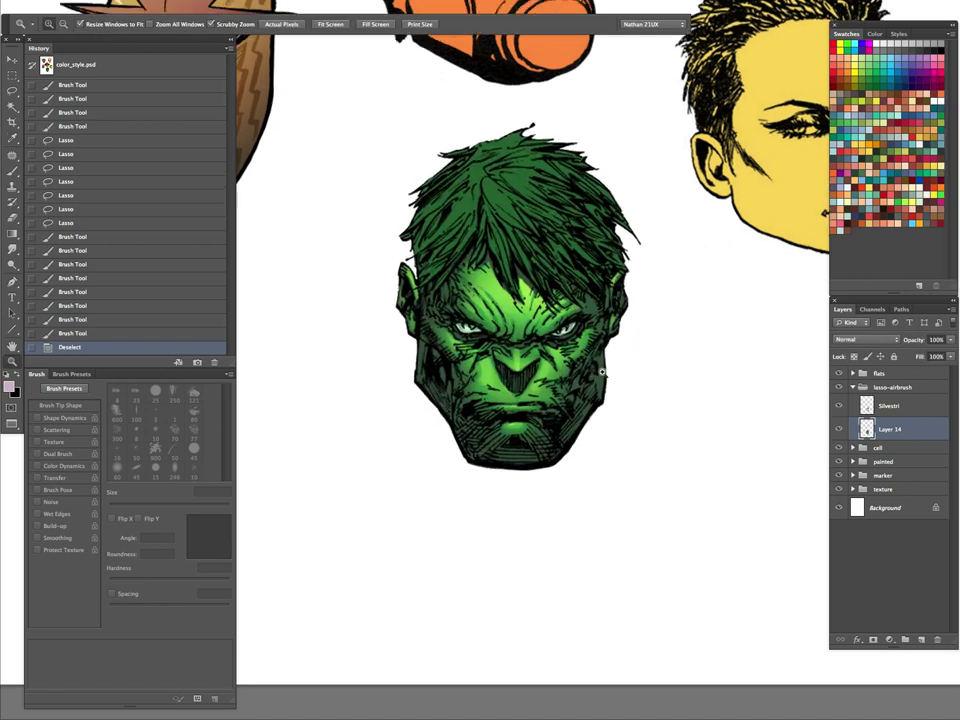
pyautogui.press('l')
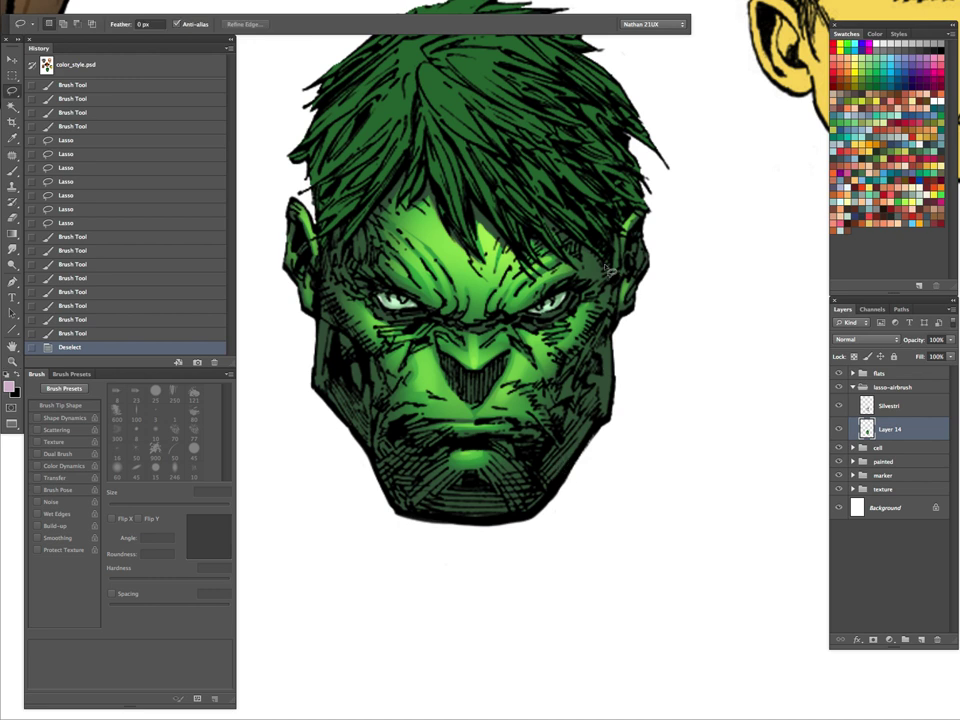
pyautogui.moveTo(608, 272); pyautogui.dragTo(604, 345)
pyautogui.moveTo(588, 400)
pyautogui.mouseDown()
pyautogui.moveTo(544, 502)
pyautogui.moveTo(609, 418)
pyautogui.moveTo(608, 318)
pyautogui.mouseUp()
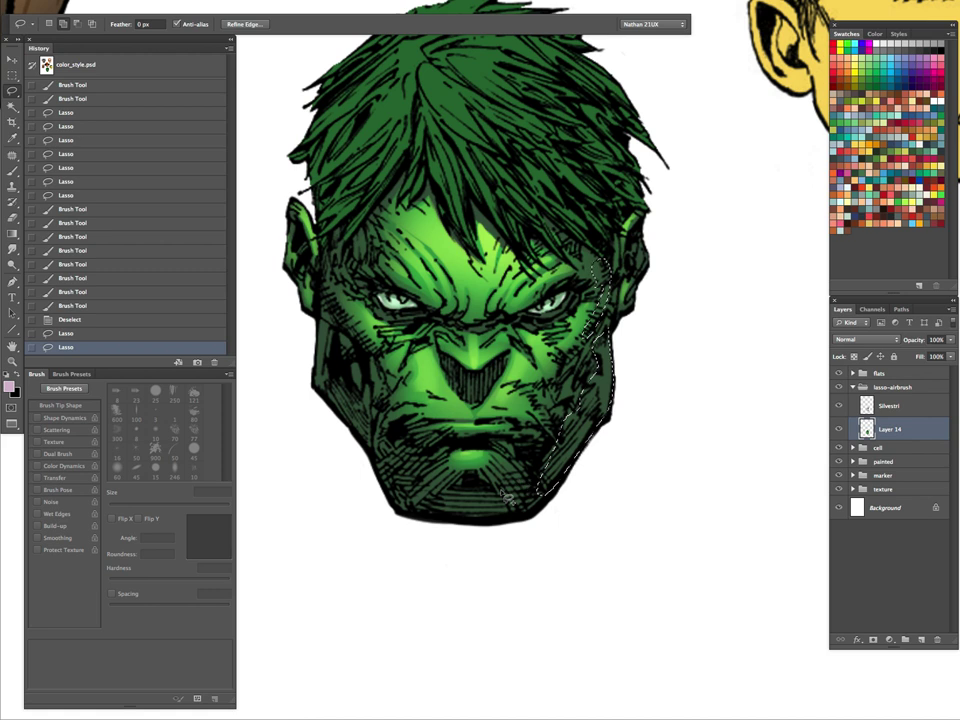
pyautogui.moveTo(355, 323)
pyautogui.mouseDown()
pyautogui.moveTo(335, 348)
pyautogui.moveTo(340, 368)
pyautogui.mouseUp()
pyautogui.moveTo(373, 455)
pyautogui.mouseDown()
pyautogui.moveTo(326, 399)
pyautogui.moveTo(331, 304)
pyautogui.mouseUp()
pyautogui.moveTo(374, 419); pyautogui.dragTo(417, 471)
pyautogui.moveTo(397, 514); pyautogui.dragTo(364, 438)
pyautogui.moveTo(555, 474)
pyautogui.mouseDown()
pyautogui.moveTo(481, 497)
pyautogui.moveTo(481, 523)
pyautogui.moveTo(605, 428)
pyautogui.moveTo(630, 338)
pyautogui.mouseUp()
pyautogui.hotkey('ctrl', 'h')
# - Try airbrushing pale purple edge light along one cheek and jaw with an 80 px brush
pyautogui.press('b')
pyautogui.press(']')
pyautogui.press(']')
pyautogui.press(']')
pyautogui.moveTo(628, 345); pyautogui.dragTo(580, 480)
pyautogui.press('z')
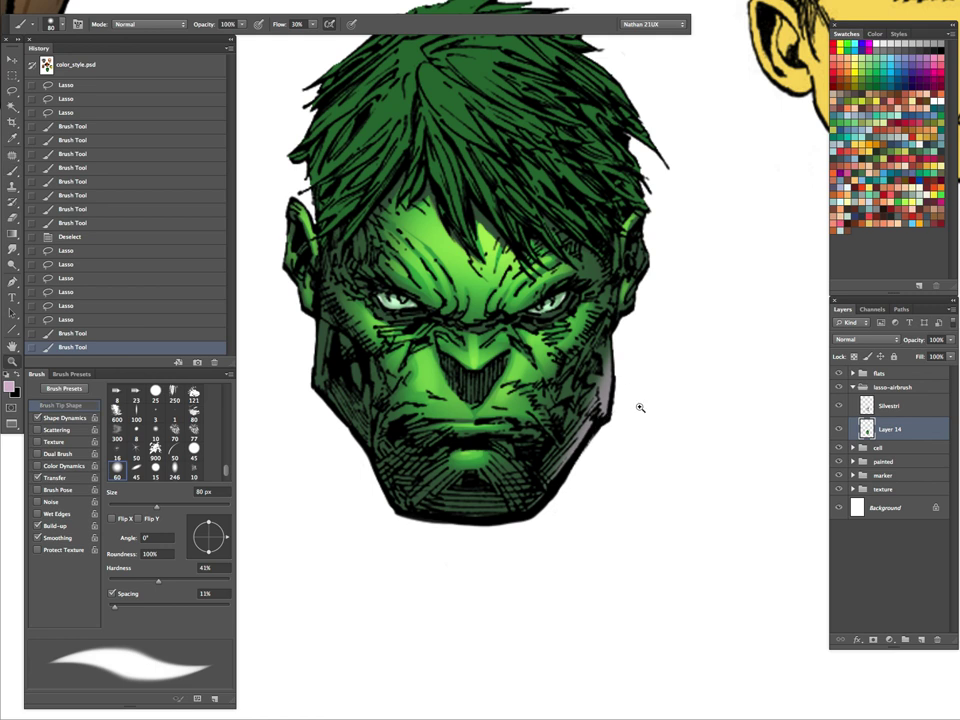
pyautogui.moveTo(668, 390); pyautogui.dragTo(624, 493)
pyautogui.hotkey('ctrl', 'z')
# - Try pale purple edge light along the opposite cheek and chin with a 150 px brush, and undo all purple strokes
pyautogui.moveTo(655, 394); pyautogui.dragTo(702, 373)
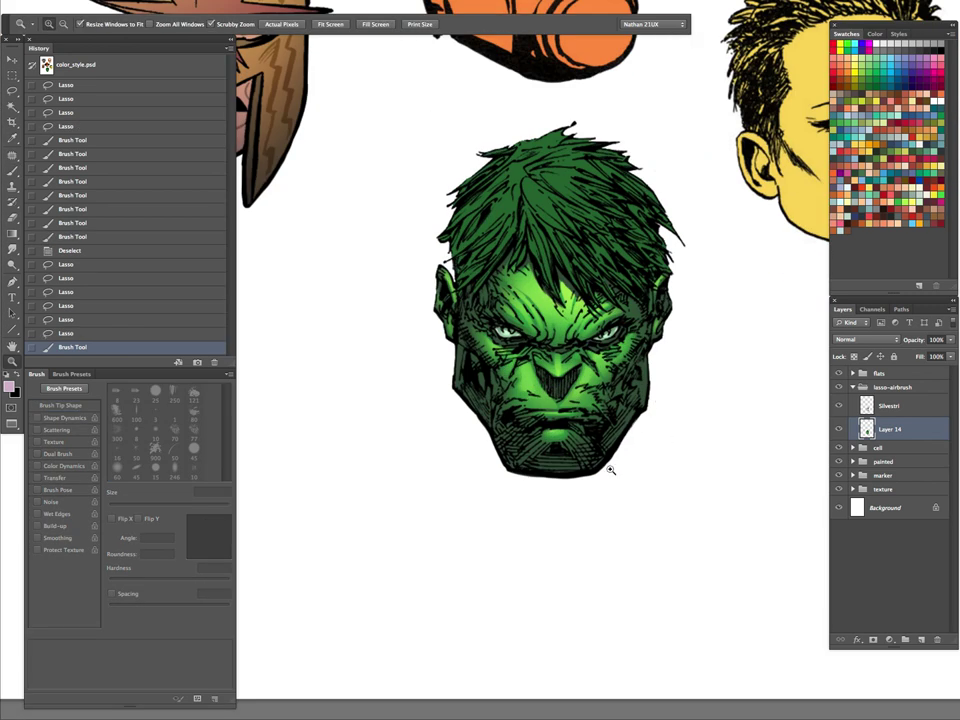
pyautogui.press('b')
pyautogui.press(']')
pyautogui.press(']')
pyautogui.press(']')
pyautogui.press(']')
pyautogui.moveTo(447, 337); pyautogui.dragTo(520, 530)
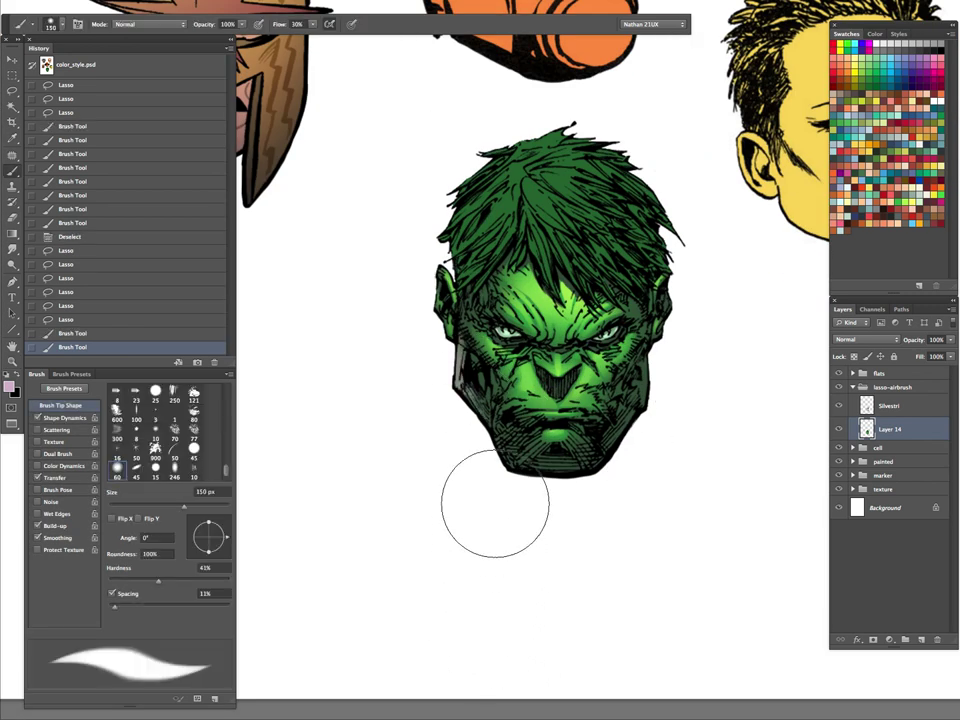
pyautogui.moveTo(478, 448); pyautogui.dragTo(684, 506)
pyautogui.moveTo(482, 476); pyautogui.dragTo(502, 521)
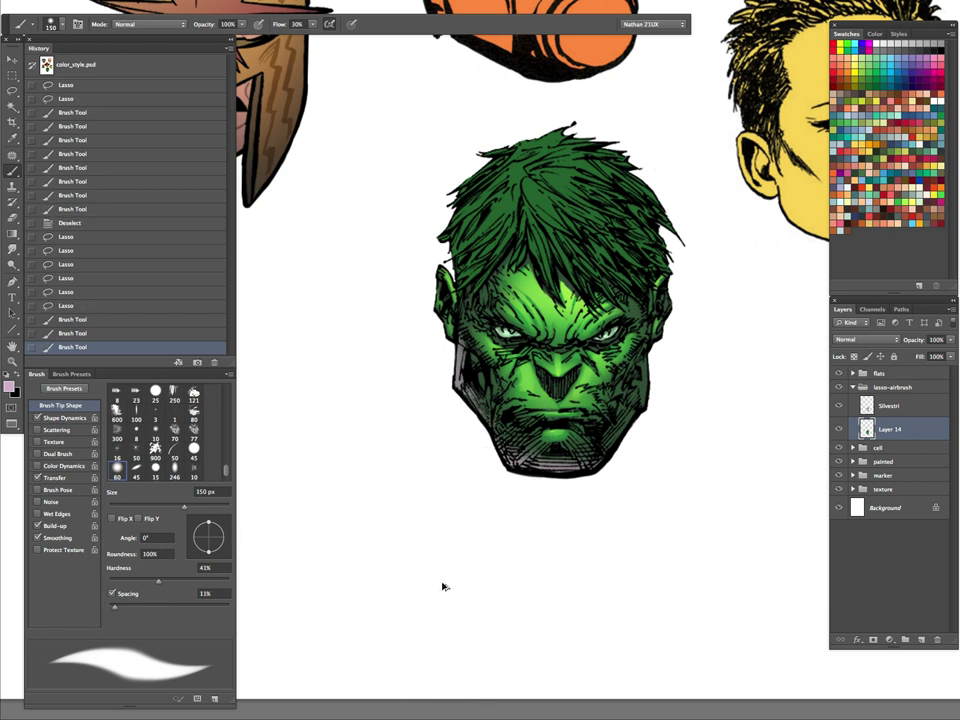
pyautogui.hotkey('ctrl', 'alt', 'z')
pyautogui.hotkey('ctrl', 'alt', 'z')
pyautogui.hotkey('ctrl', 'alt', 'z')
# - Load the soft brush preset, try pale purple along the cheek with a 100 px tip, and undo it
pyautogui.click(21, 23)
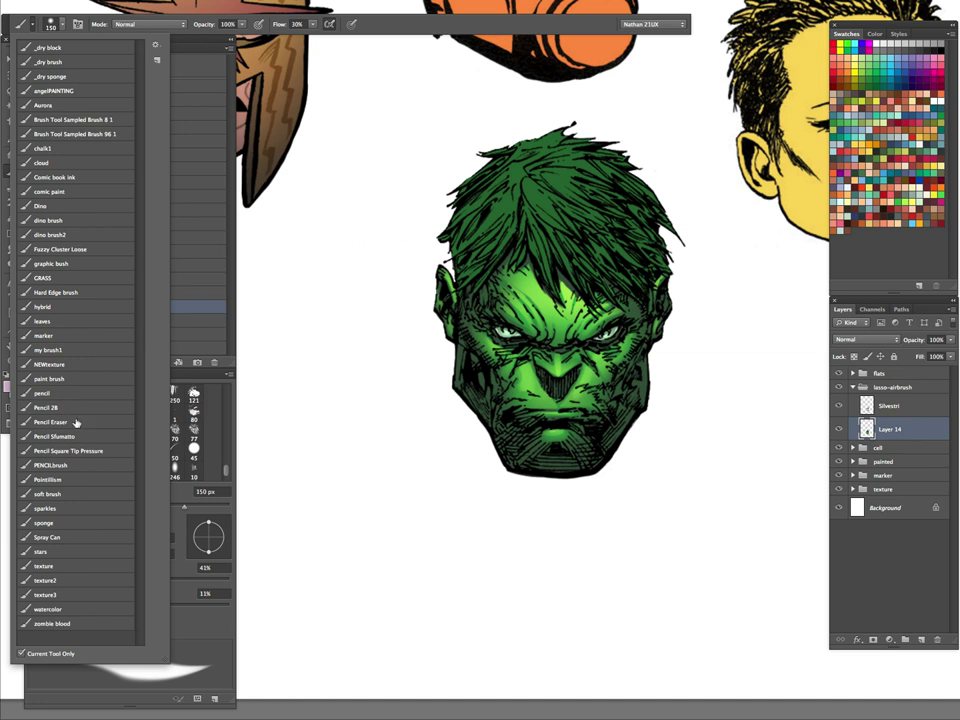
pyautogui.click(58, 494)
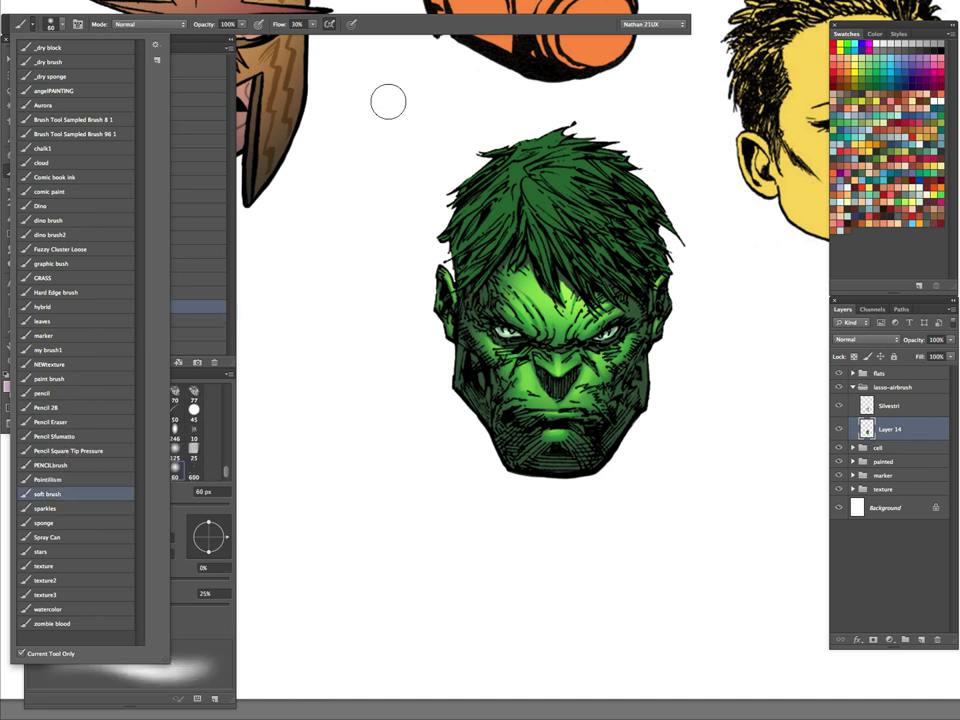
pyautogui.click(388, 99)
pyautogui.moveTo(470, 320); pyautogui.dragTo(455, 365)
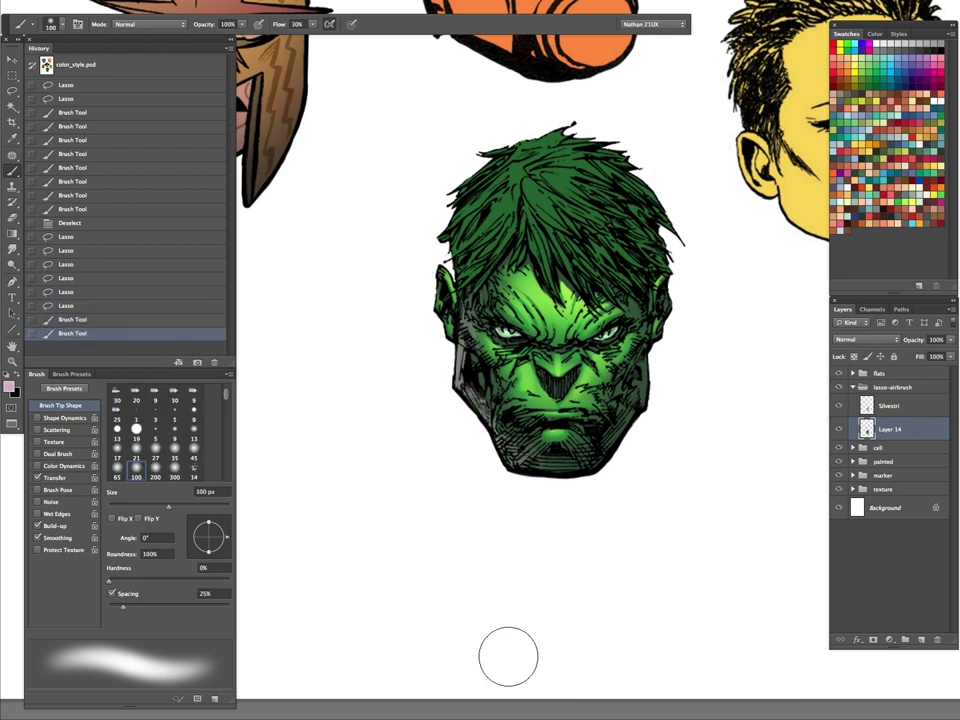
pyautogui.hotkey('ctrl', 'z')
pyautogui.moveTo(684, 417); pyautogui.dragTo(581, 435)
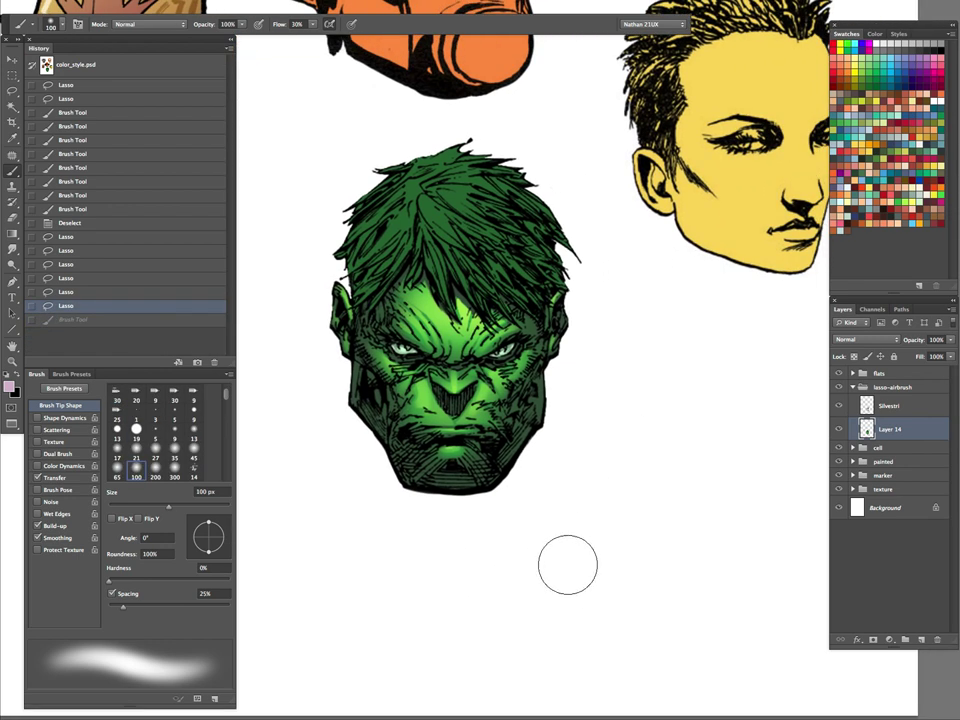
# - Choose a crimson swatch, enlarge the soft brush to 125 px, try it along the cheek and jaw, and undo the stroke
pyautogui.click(848, 145)
pyautogui.press(']')
pyautogui.moveTo(566, 312); pyautogui.dragTo(506, 512)
pyautogui.hotkey('ctrl', 'z')
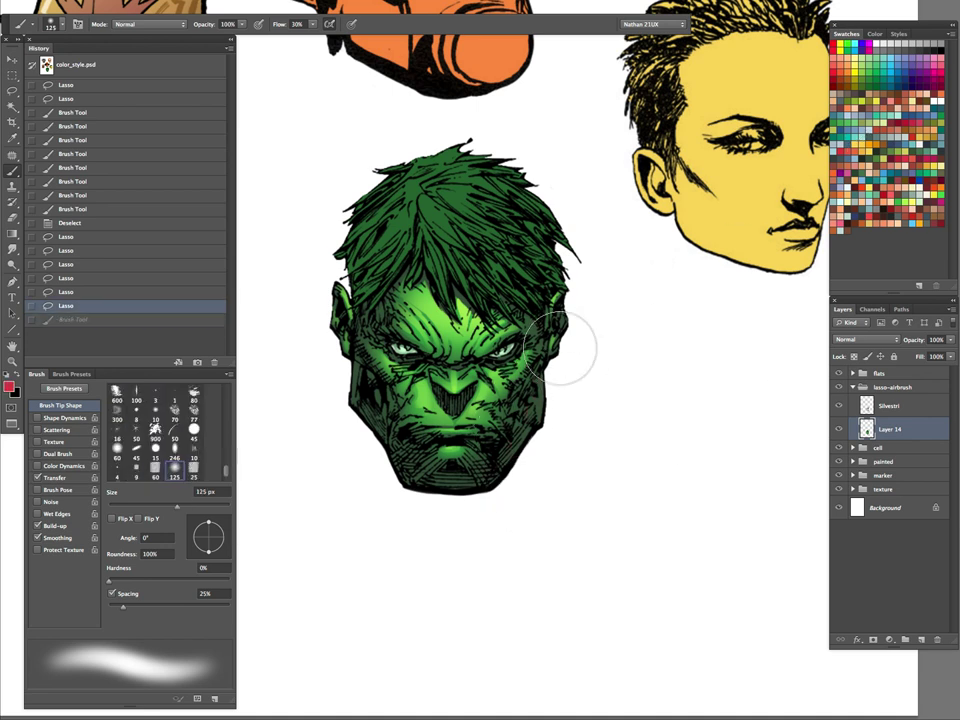
# - Change the foreground color to orange and airbrush it faintly over the selected edges on both sides of the face
pyautogui.click(9, 386)
pyautogui.moveTo(222, 521); pyautogui.dragTo(239, 515)
pyautogui.moveTo(305, 659); pyautogui.dragTo(305, 650)
pyautogui.click(408, 500)
pyautogui.moveTo(551, 378)
pyautogui.mouseDown()
pyautogui.moveTo(526, 473)
pyautogui.moveTo(485, 513)
pyautogui.mouseUp()
pyautogui.hotkey('ctrl', 'z')
pyautogui.moveTo(548, 405); pyautogui.dragTo(473, 508)
pyautogui.moveTo(358, 368); pyautogui.dragTo(420, 519)
# - Replace the selection with narrower lasso shapes along the right cheek and jaw, airbrush stronger orange there, and deselect
pyautogui.press('z')
pyautogui.click(536, 463)
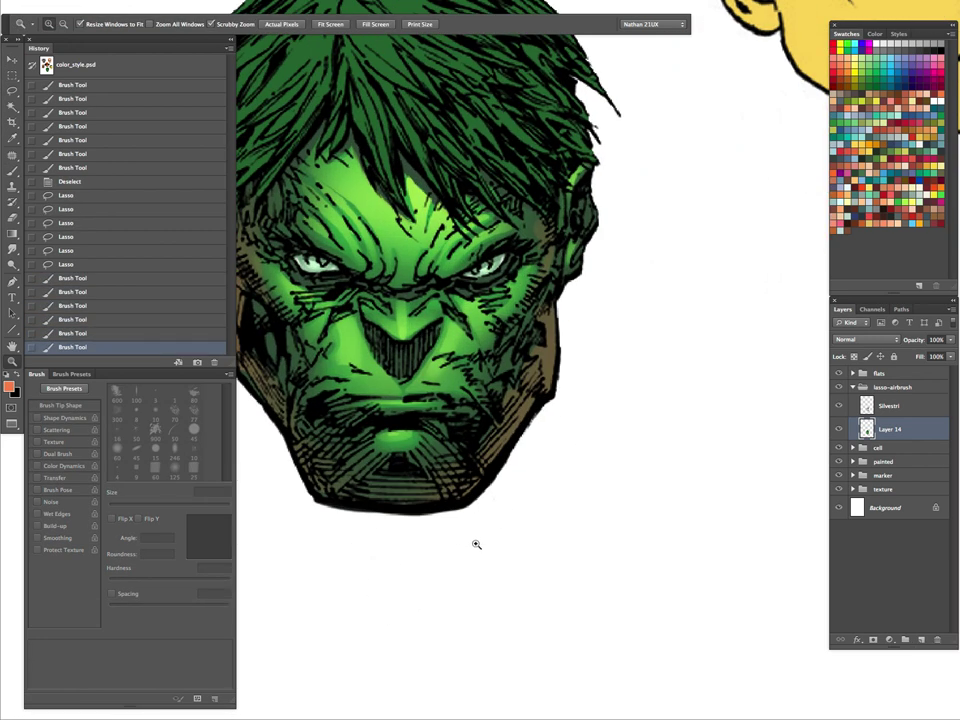
pyautogui.press('l')
pyautogui.hotkey('ctrl', 'd')
pyautogui.moveTo(560, 287); pyautogui.dragTo(549, 318)
pyautogui.moveTo(553, 396)
pyautogui.mouseDown()
pyautogui.moveTo(556, 309)
pyautogui.moveTo(494, 461)
pyautogui.moveTo(551, 387)
pyautogui.mouseUp()
pyautogui.hotkey('ctrl', 'h')
pyautogui.press('b')
pyautogui.moveTo(567, 268)
pyautogui.mouseDown()
pyautogui.moveTo(563, 397)
pyautogui.moveTo(567, 387)
pyautogui.moveTo(549, 440)
pyautogui.moveTo(579, 278)
pyautogui.moveTo(583, 323)
pyautogui.moveTo(607, 289)
pyautogui.mouseUp()
pyautogui.hotkey('ctrl', 'd')
# - Lasso the shadow of the ear beside the orange cheek and airbrush orange into it
pyautogui.press('l')
pyautogui.moveTo(588, 208)
pyautogui.mouseDown()
pyautogui.moveTo(590, 238)
pyautogui.moveTo(610, 194)
pyautogui.moveTo(614, 288)
pyautogui.mouseUp()
pyautogui.hotkey('ctrl', 'h')
pyautogui.press('b')
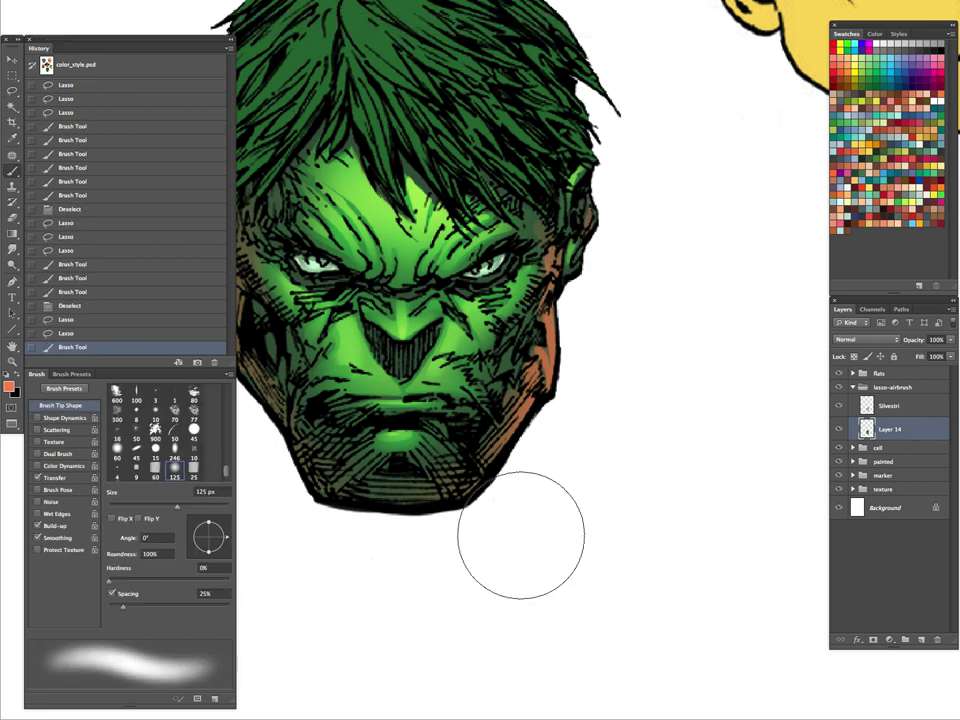
# - Hide the interface panels, lasso the left temple and cheek edge, and airbrush stronger orange into them
pyautogui.press('Tab')
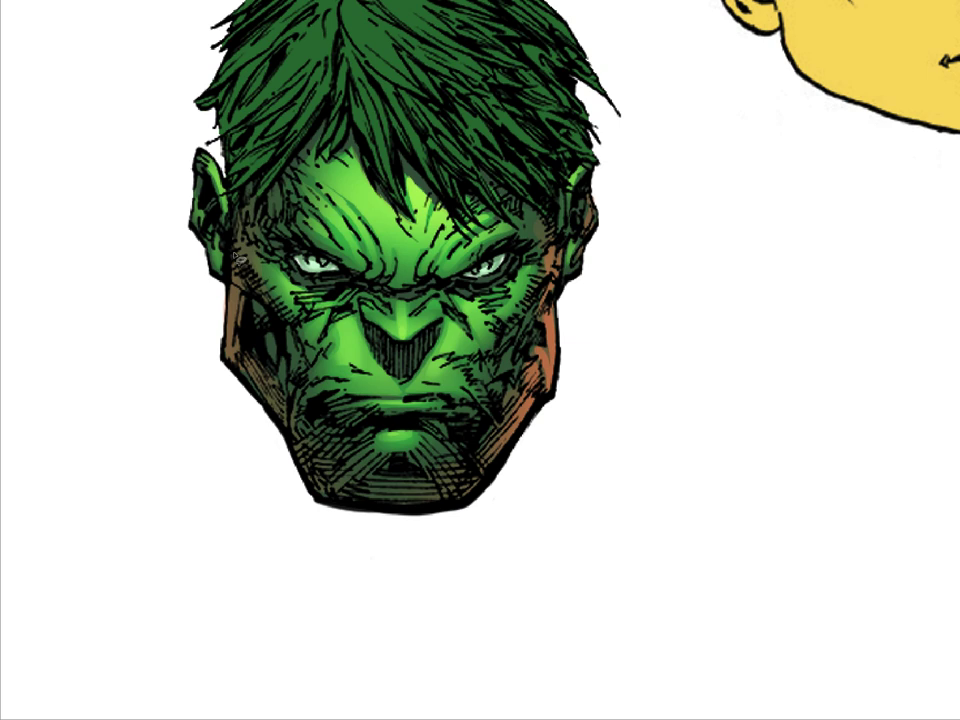
pyautogui.moveTo(273, 389)
pyautogui.mouseDown()
pyautogui.moveTo(240, 262)
pyautogui.moveTo(256, 301)
pyautogui.moveTo(238, 240)
pyautogui.moveTo(257, 228)
pyautogui.mouseUp()
pyautogui.hotkey('ctrl', 'h')
pyautogui.press('b')
pyautogui.moveTo(217, 285)
pyautogui.mouseDown()
pyautogui.moveTo(257, 471)
pyautogui.moveTo(195, 341)
pyautogui.moveTo(273, 280)
pyautogui.mouseUp()
# - Lasso both lower corners of the jaw and airbrush orange into them with a smaller soft brush
pyautogui.press('l')
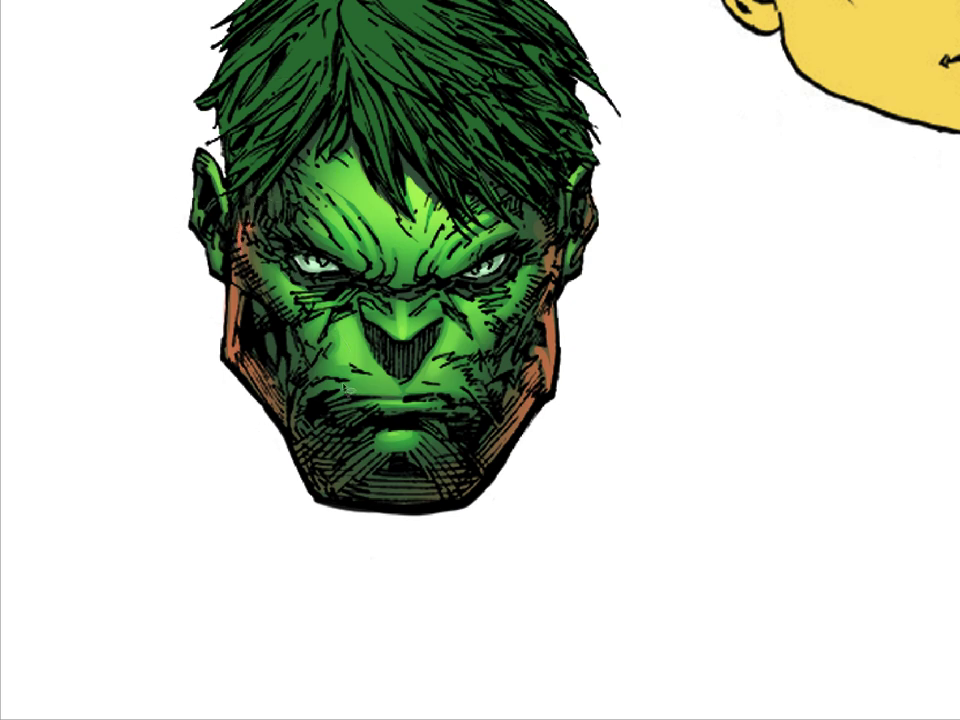
pyautogui.moveTo(335, 497); pyautogui.dragTo(289, 362)
pyautogui.moveTo(471, 471); pyautogui.dragTo(421, 499)
pyautogui.hotkey('ctrl', 'h')
pyautogui.press('b')
pyautogui.press('[')
pyautogui.press('[')
pyautogui.press('[')
pyautogui.moveTo(307, 460); pyautogui.dragTo(300, 482)
pyautogui.click(452, 523)
# - Airbrush faint orange into lassoed shadows at the nose and beneath the eyes
pyautogui.press('l')
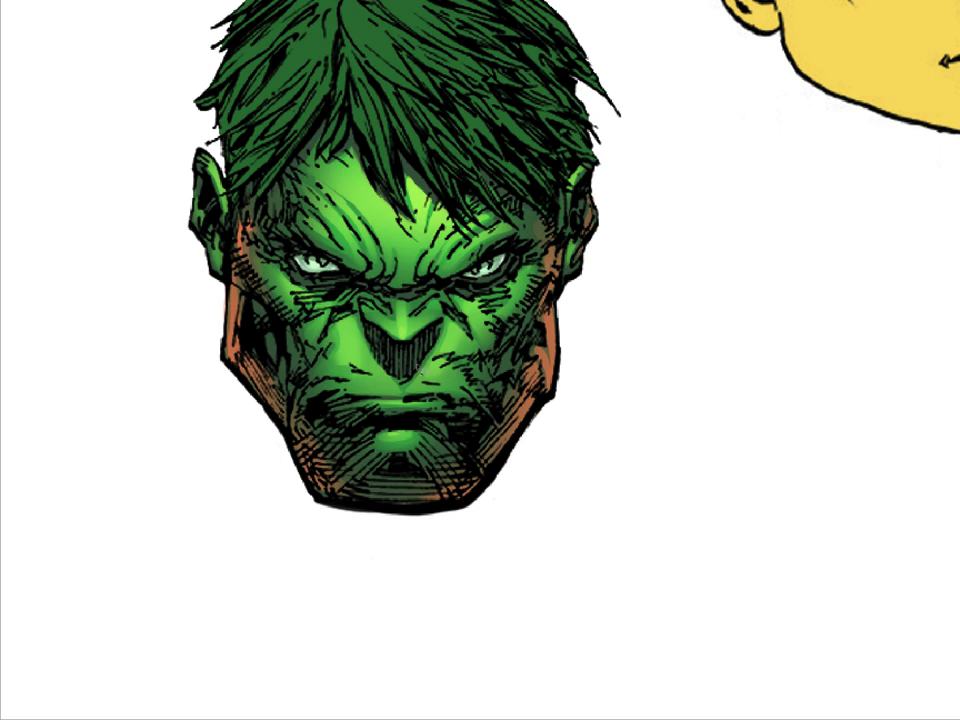
pyautogui.press('b')
pyautogui.hotkey('ctrl', 'h')
pyautogui.moveTo(391, 341); pyautogui.dragTo(412, 338)
pyautogui.press('l')
pyautogui.moveTo(458, 284); pyautogui.dragTo(446, 287)
pyautogui.press('b')
# - Lasso the forehead shadows beneath the hair and at the temple, tint them with faint orange, and deselect
pyautogui.scroll(3, 596, 360)
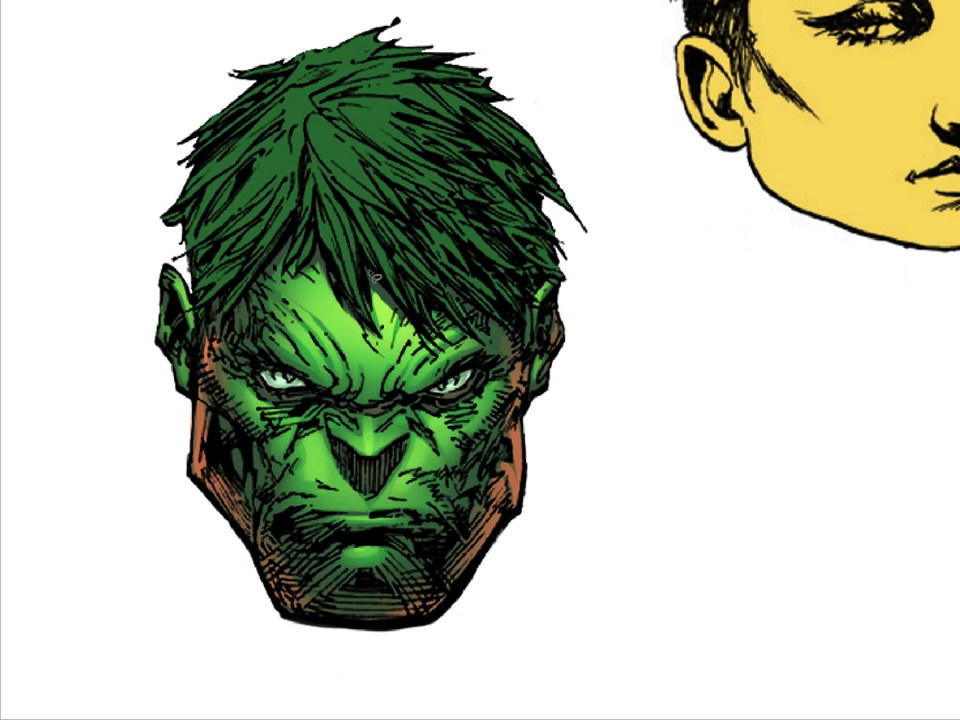
pyautogui.moveTo(318, 246)
pyautogui.mouseDown()
pyautogui.moveTo(327, 268)
pyautogui.moveTo(240, 303)
pyautogui.moveTo(281, 256)
pyautogui.mouseUp()
pyautogui.scroll(3, 413, 272)
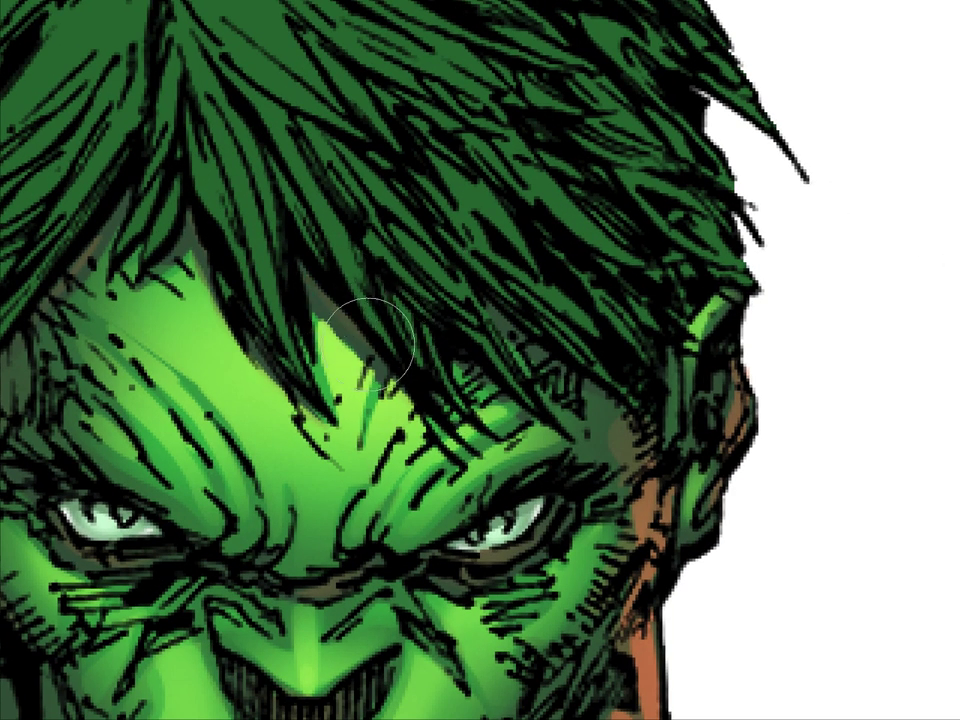
pyautogui.moveTo(499, 341); pyautogui.dragTo(604, 400)
pyautogui.hotkey('ctrl', 'd')
pyautogui.press('b')
pyautogui.press('l')
# - Examine the head's orange edge shading from a distance beside the other heads
pyautogui.scroll(-3, 658, 483)
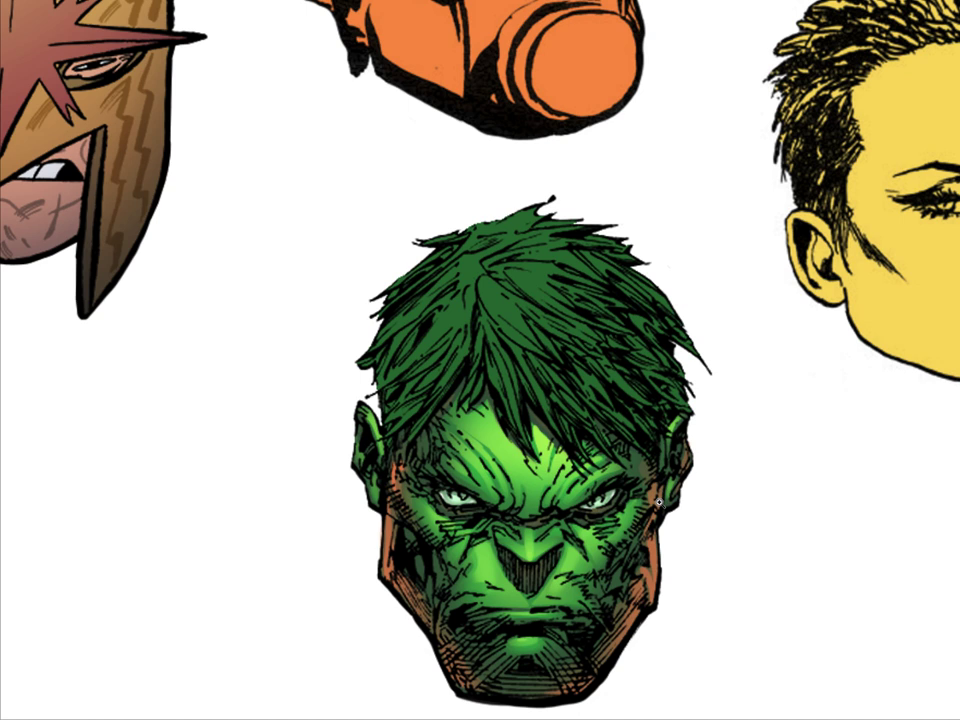
pyautogui.moveTo(651, 520); pyautogui.dragTo(598, 493)
pyautogui.moveTo(556, 410); pyautogui.dragTo(596, 455)
pyautogui.scroll(-4, 595, 455)
pyautogui.scroll(5, 604, 480)
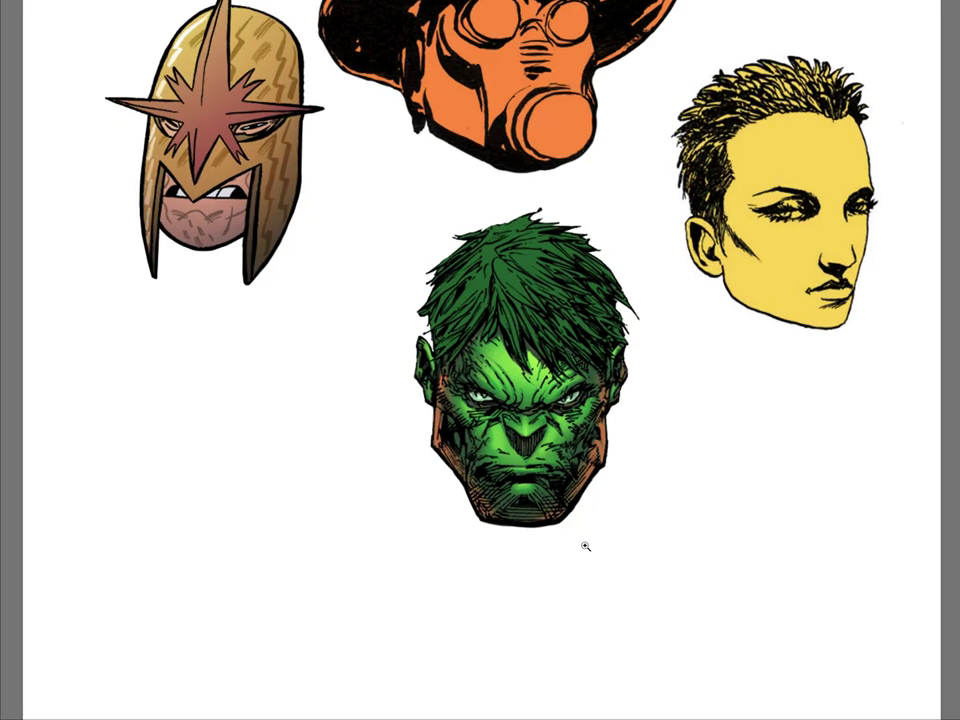
# - Lasso the outer edges of both ears, airbrush orange into them, and deselect
pyautogui.scroll(3, 585, 546)
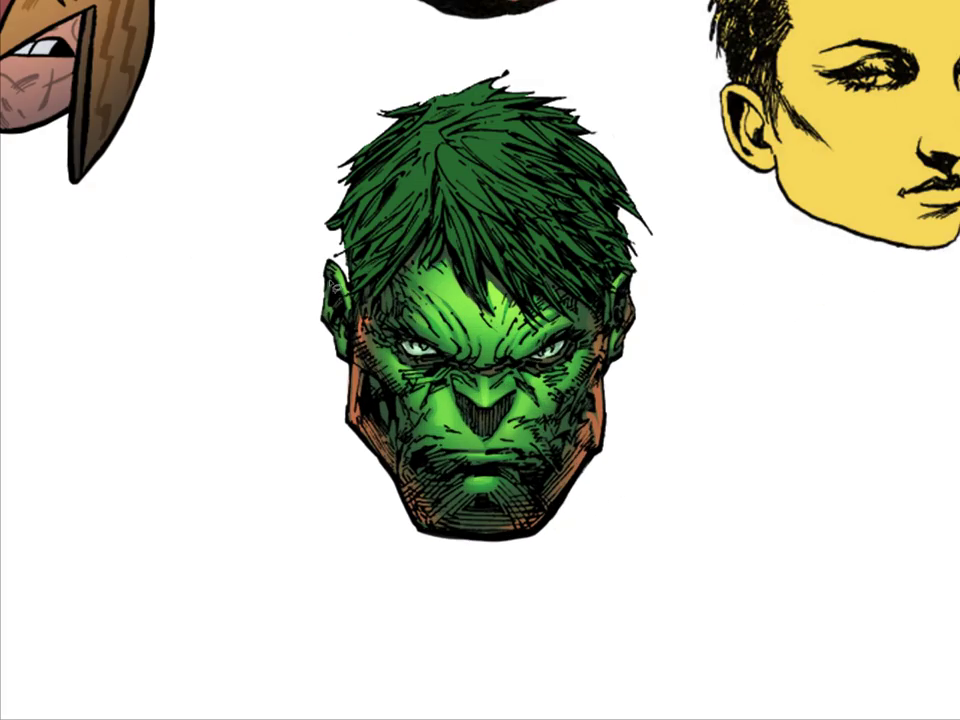
pyautogui.moveTo(329, 268)
pyautogui.mouseDown()
pyautogui.moveTo(331, 308)
pyautogui.moveTo(321, 314)
pyautogui.mouseUp()
pyautogui.hotkey('ctrl', 'Up')
pyautogui.hotkey('ctrl', 'Down')
pyautogui.scroll(-5, 663, 430)
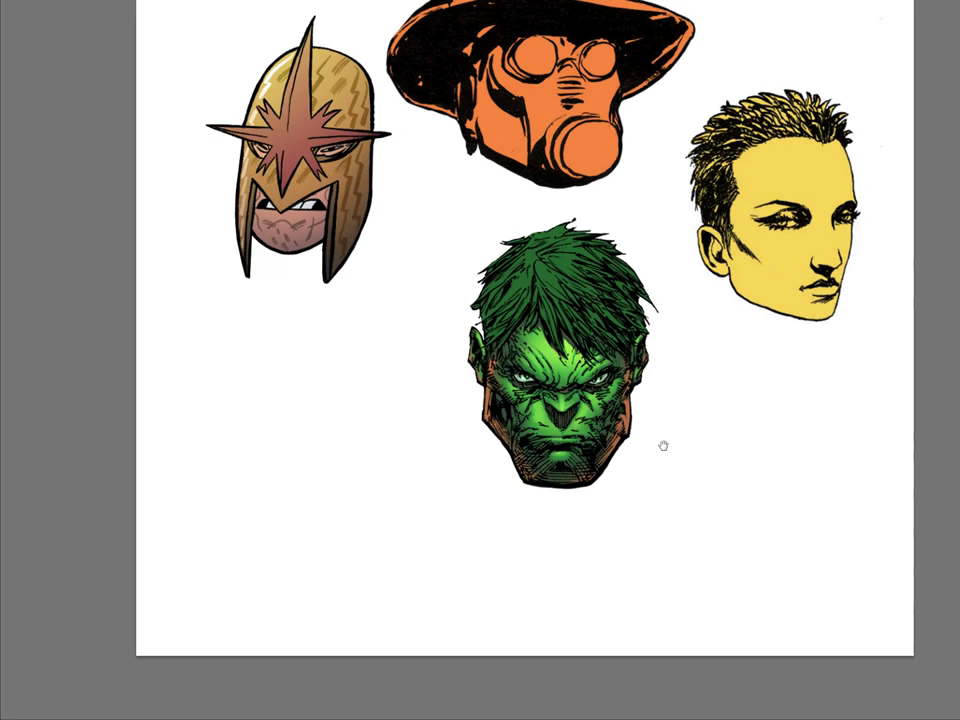
pyautogui.scroll(-5, 669, 447)
pyautogui.moveTo(670, 454); pyautogui.dragTo(575, 497)
pyautogui.press('Tab')
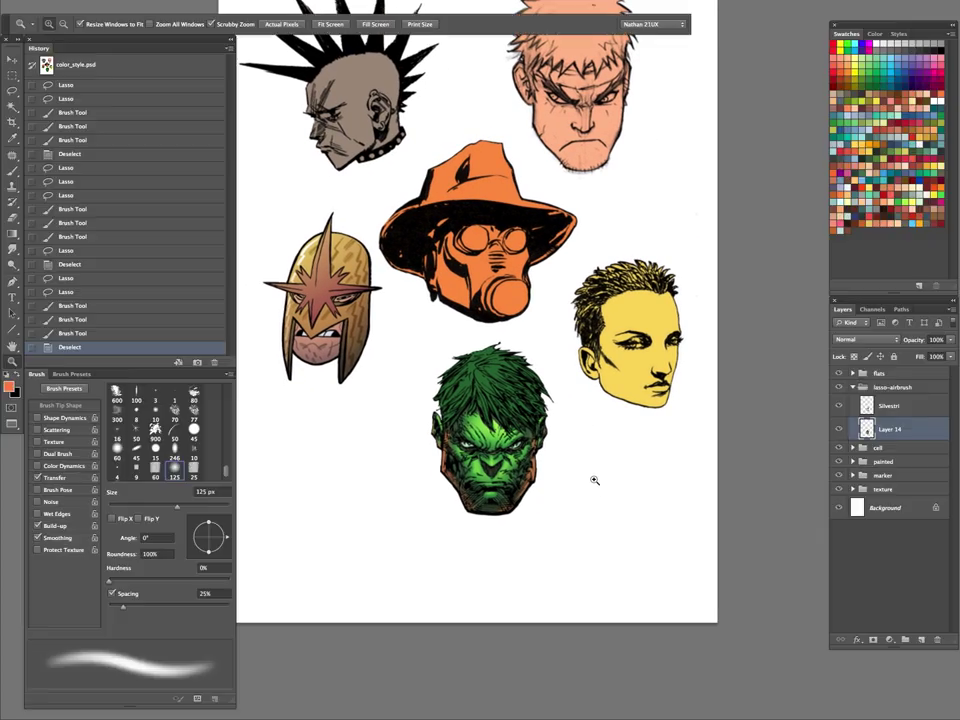
pyautogui.hotkey('ctrl', 'l')
pyautogui.moveTo(803, 551); pyautogui.dragTo(808, 552)
pyautogui.press('Escape')
pyautogui.press('z')
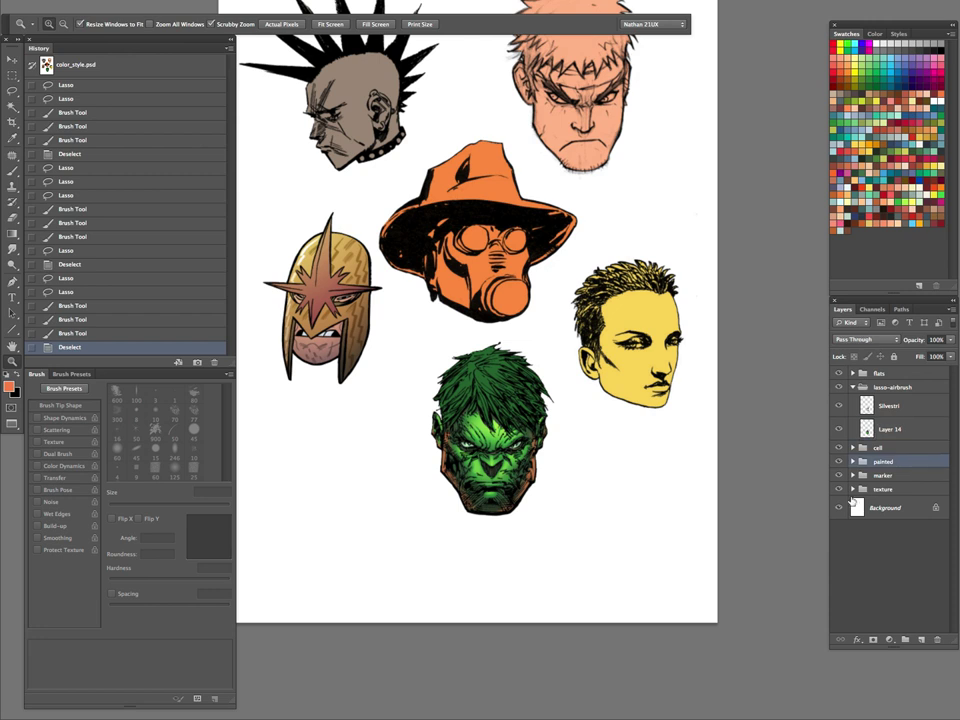
# - Adjust the shadows of Layer 14 with Color Balance levels of -9, -10 and +7
pyautogui.hotkey('ctrl', 'b')
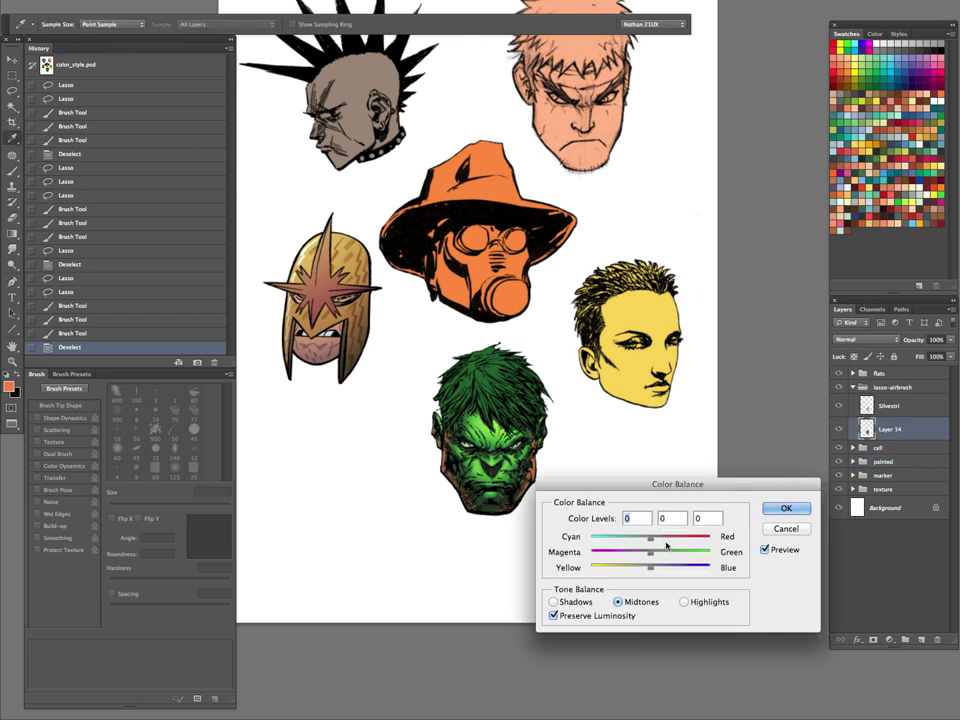
pyautogui.click(553, 602)
pyautogui.moveTo(650, 538); pyautogui.dragTo(655, 569)
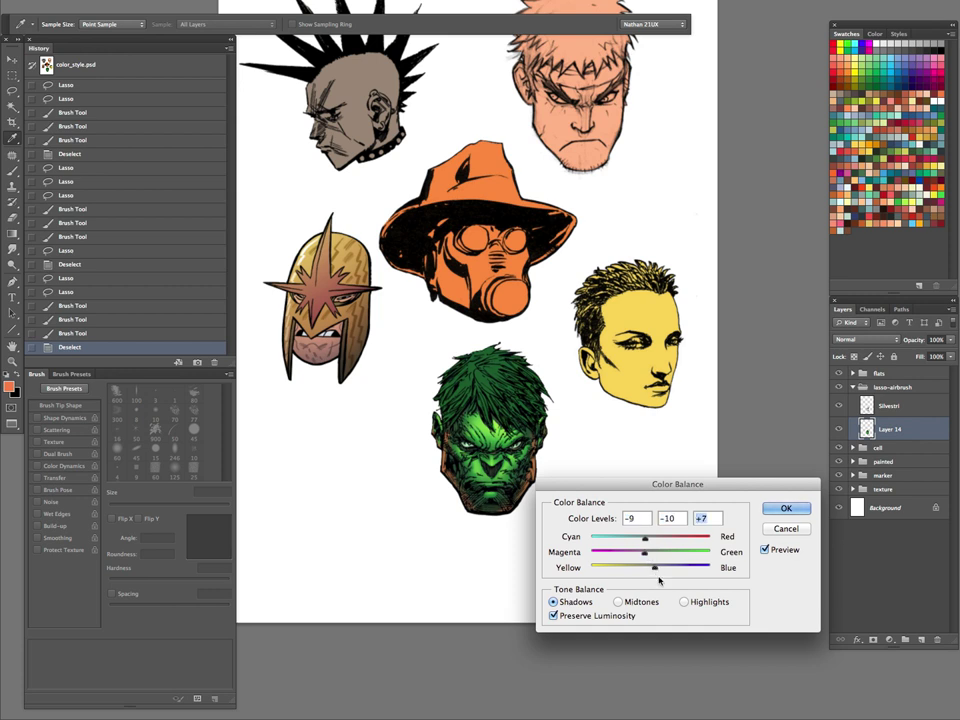
pyautogui.click(772, 509)
# - Compare the green head with and without the color balance adjustment, and with its color layer hidden and shown
pyautogui.press('z')
pyautogui.moveTo(514, 463); pyautogui.dragTo(571, 457)
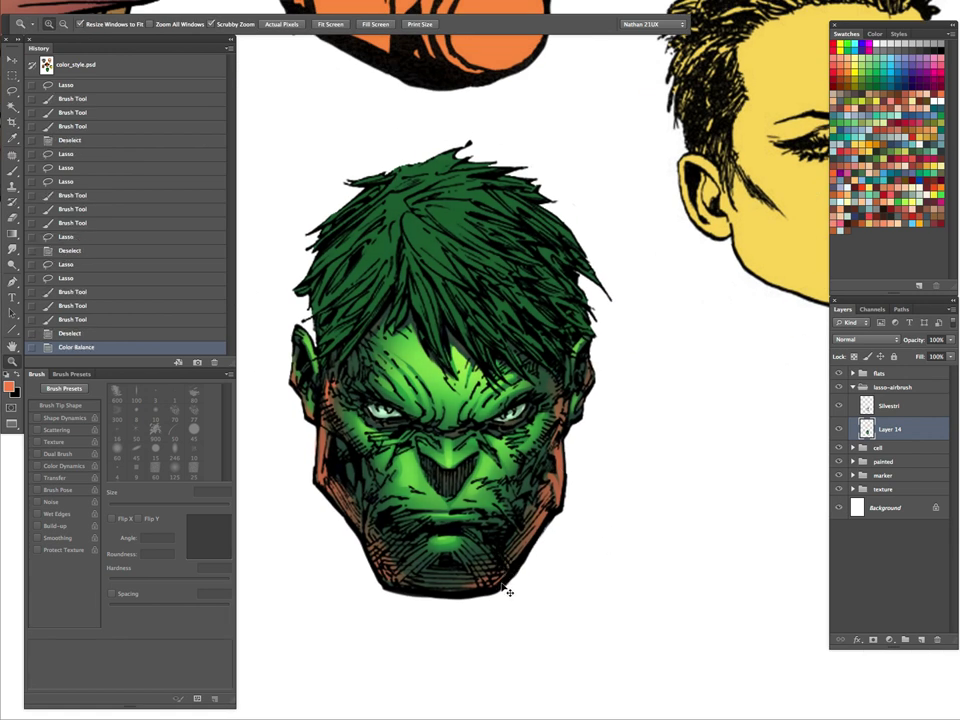
pyautogui.hotkey('ctrl', 'd')
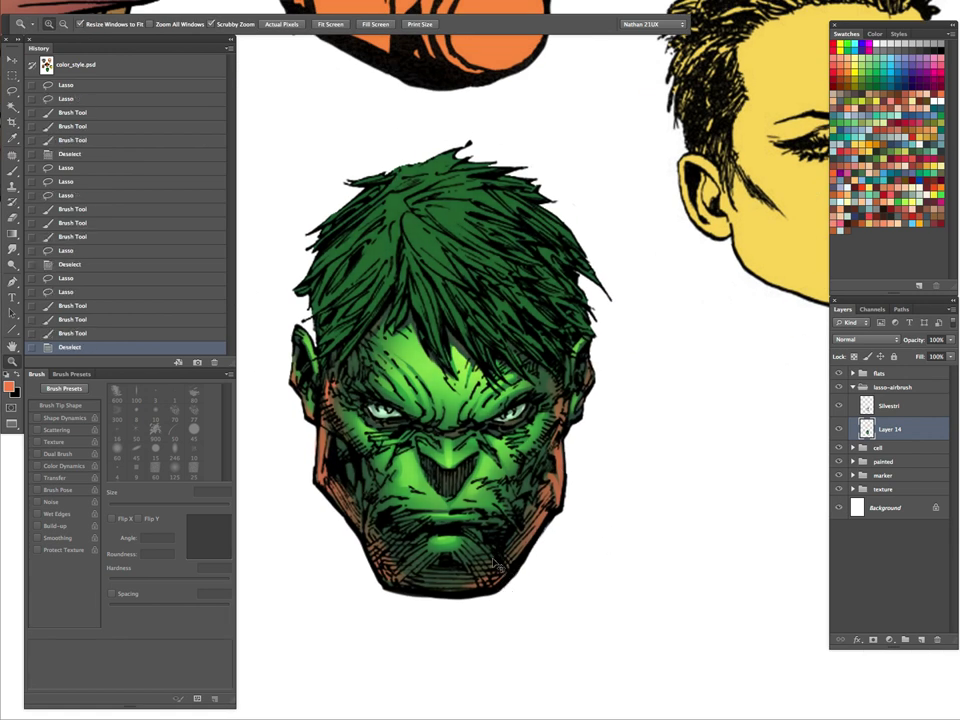
pyautogui.hotkey('ctrl', 'z')
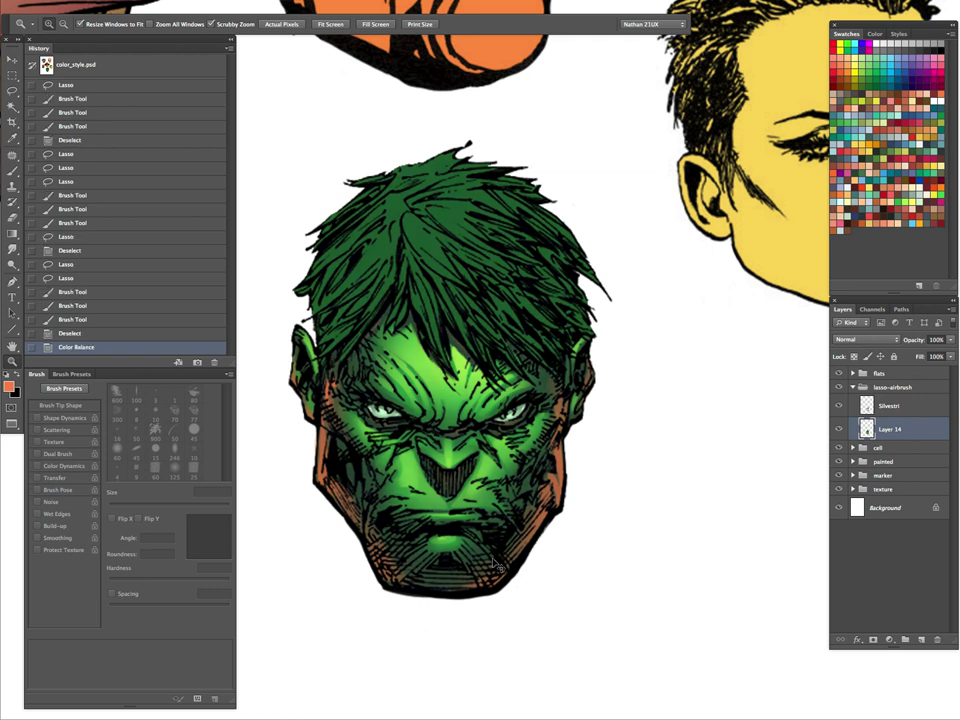
pyautogui.hotkey('ctrl', 'z')
pyautogui.hotkey('ctrl', 'z')
pyautogui.hotkey('ctrl', 'z')
pyautogui.hotkey('ctrl', 'z')
pyautogui.click(842, 429)
pyautogui.click(842, 429)
# - Select the flat green hair with the Magic Wand and set its saturation to -42 and lightness to -21
pyautogui.moveTo(606, 338); pyautogui.dragTo(659, 447)
pyautogui.press('w')
pyautogui.click(440, 355)
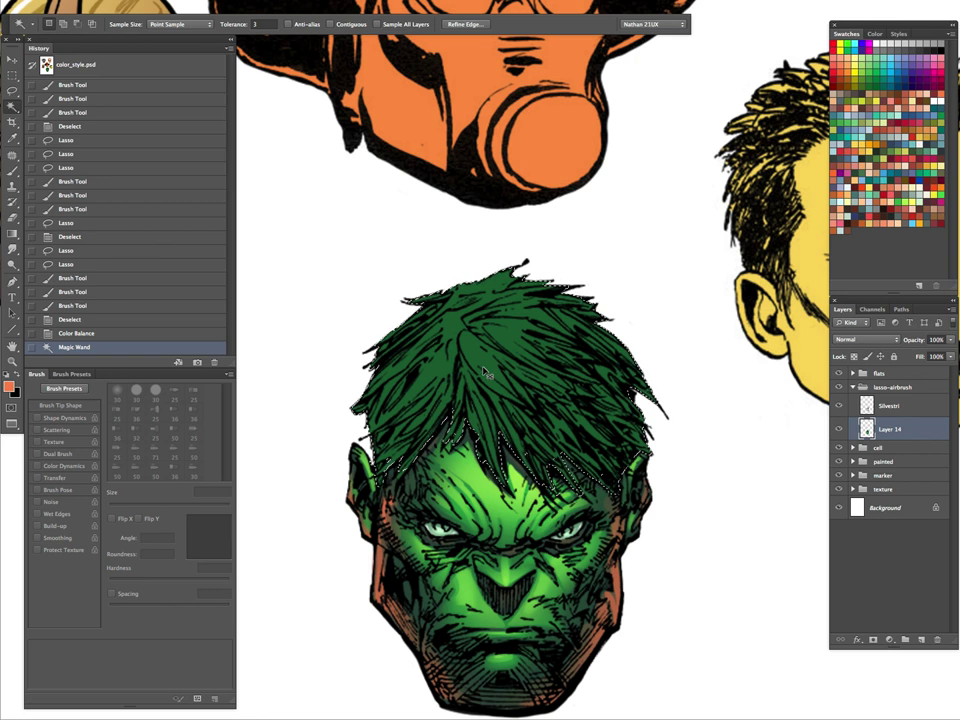
pyautogui.hotkey('ctrl', 'h')
pyautogui.press('b')
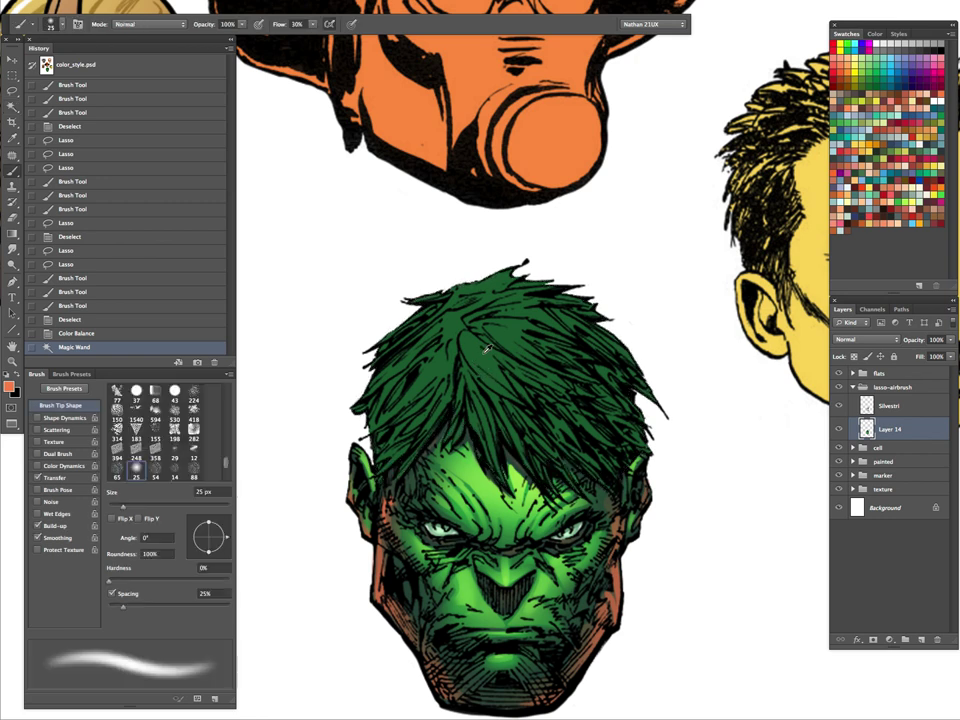
pyautogui.hotkey('ctrl', 'u')
pyautogui.moveTo(729, 184); pyautogui.dragTo(716, 219)
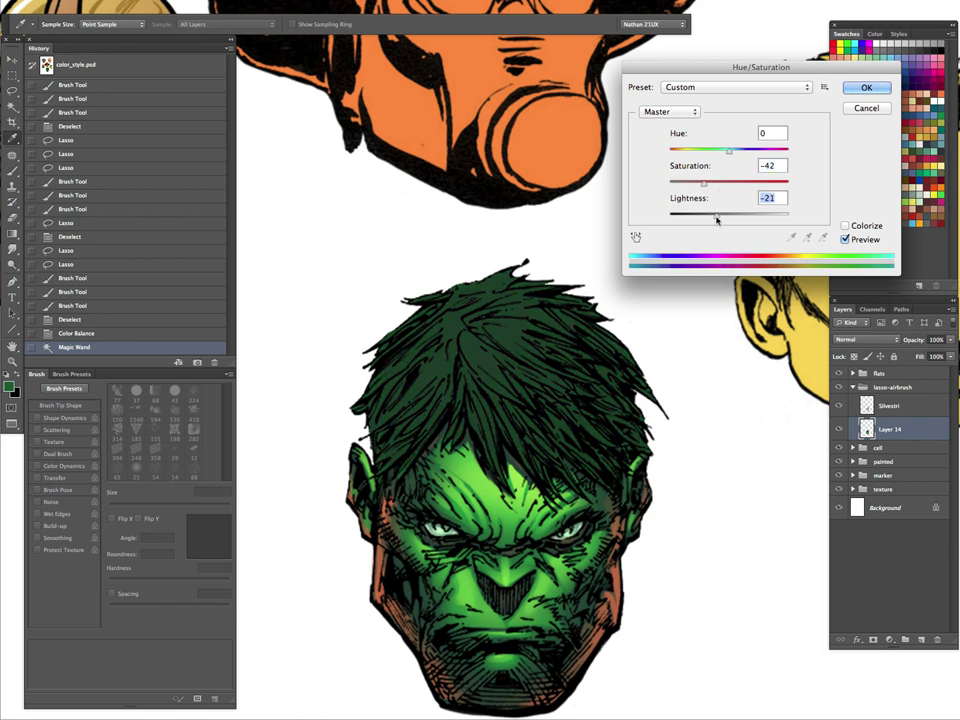
pyautogui.press('Return')
# - Sample the hair's original green and airbrush it broadly over the crown of the darkened hair with a large soft brush
pyautogui.press('b')
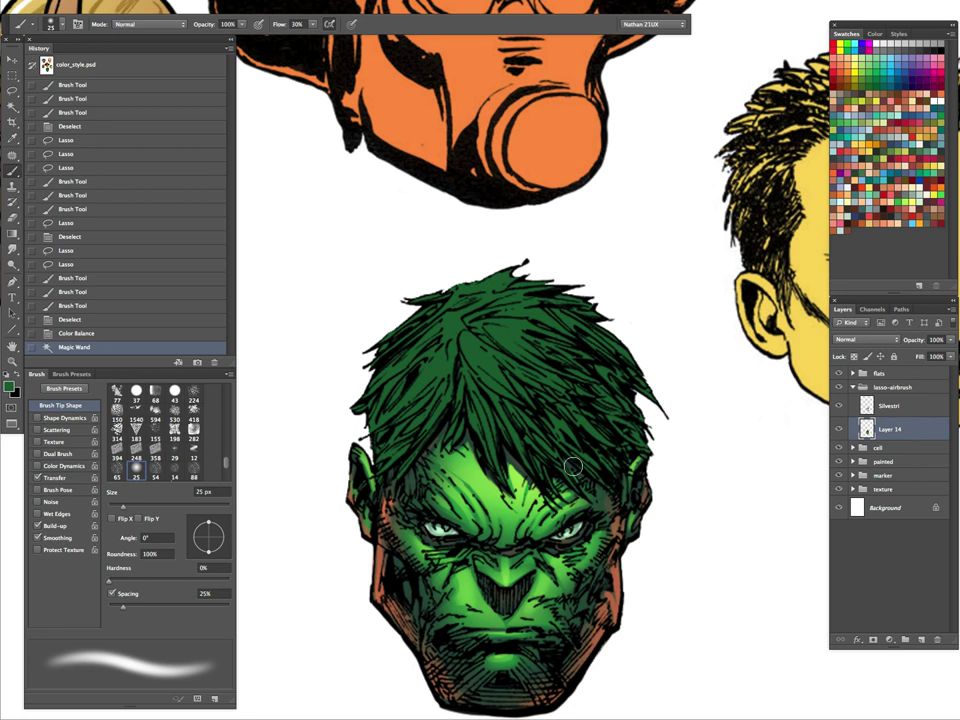
pyautogui.keyDown('alt'); pyautogui.click(512, 325); pyautogui.keyUp('alt')
pyautogui.press('super+z')
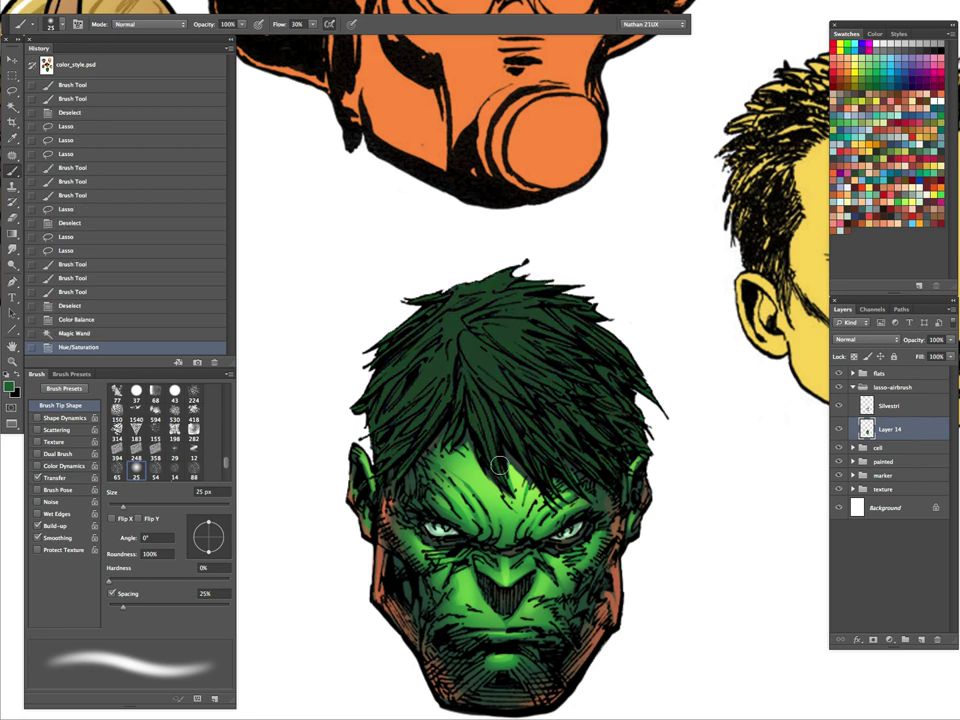
pyautogui.press(']')
pyautogui.press(']')
pyautogui.press(']')
pyautogui.press(']')
pyautogui.press(']')
pyautogui.press(']')
pyautogui.press(']')
pyautogui.press(']')
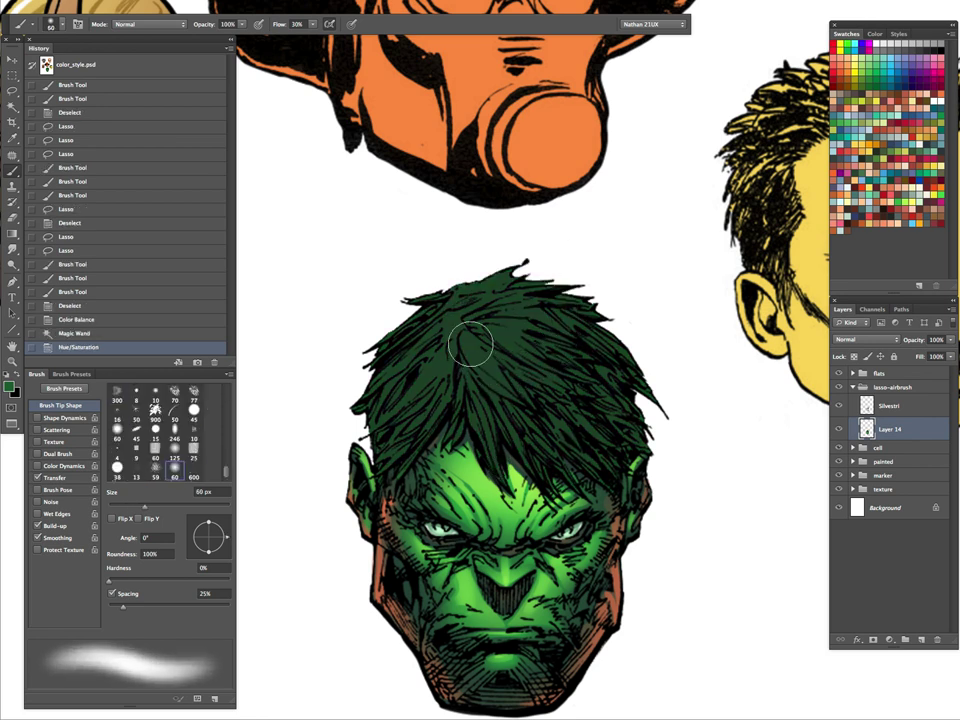
pyautogui.press('[')
pyautogui.moveTo(414, 350); pyautogui.dragTo(585, 315)
pyautogui.moveTo(431, 365); pyautogui.dragTo(565, 280)
pyautogui.moveTo(435, 376)
pyautogui.mouseDown()
pyautogui.moveTo(524, 354)
pyautogui.moveTo(563, 309)
pyautogui.mouseUp()
pyautogui.moveTo(556, 311)
pyautogui.mouseDown()
pyautogui.moveTo(505, 276)
pyautogui.moveTo(528, 357)
pyautogui.mouseUp()
# - Build up the green over the crown, sides and fringe of the hair with a smaller 45 px soft brush
pyautogui.press('[')
pyautogui.press('[')
pyautogui.press('[')
pyautogui.moveTo(494, 279); pyautogui.dragTo(536, 315)
pyautogui.moveTo(404, 339); pyautogui.dragTo(531, 347)
pyautogui.moveTo(390, 442)
pyautogui.mouseDown()
pyautogui.moveTo(546, 452)
pyautogui.moveTo(538, 447)
pyautogui.moveTo(626, 408)
pyautogui.mouseUp()
pyautogui.moveTo(594, 446)
pyautogui.mouseDown()
pyautogui.moveTo(620, 354)
pyautogui.moveTo(547, 457)
pyautogui.moveTo(621, 392)
pyautogui.moveTo(483, 453)
pyautogui.mouseUp()
pyautogui.press('super+z')
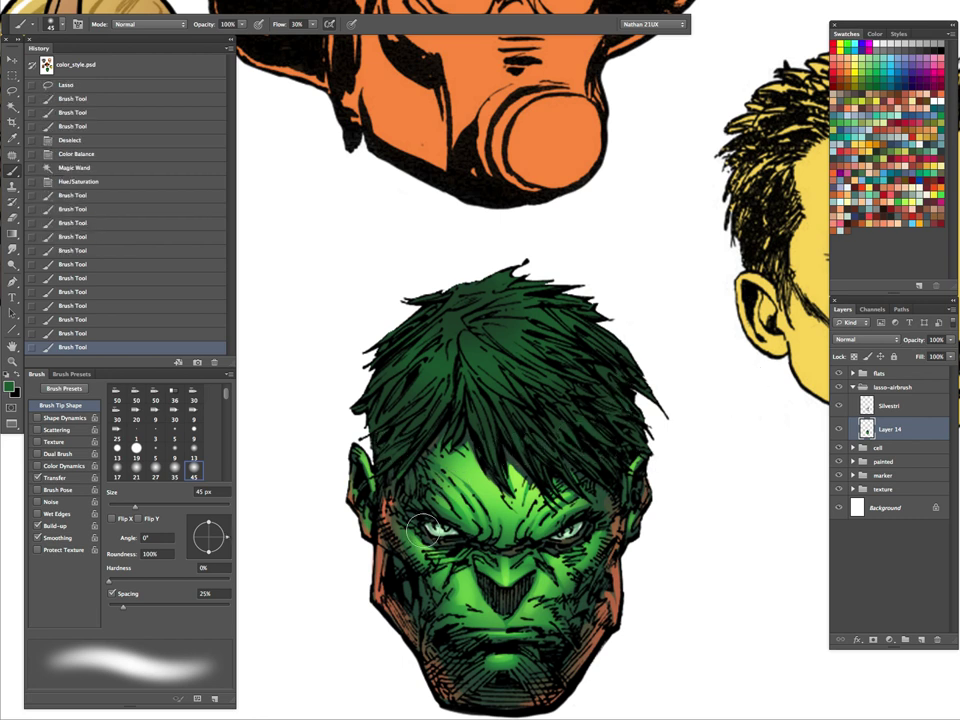
# - Deselect the hair and lasso a series of pointed strands radiating from the crown across the top
pyautogui.press('l')
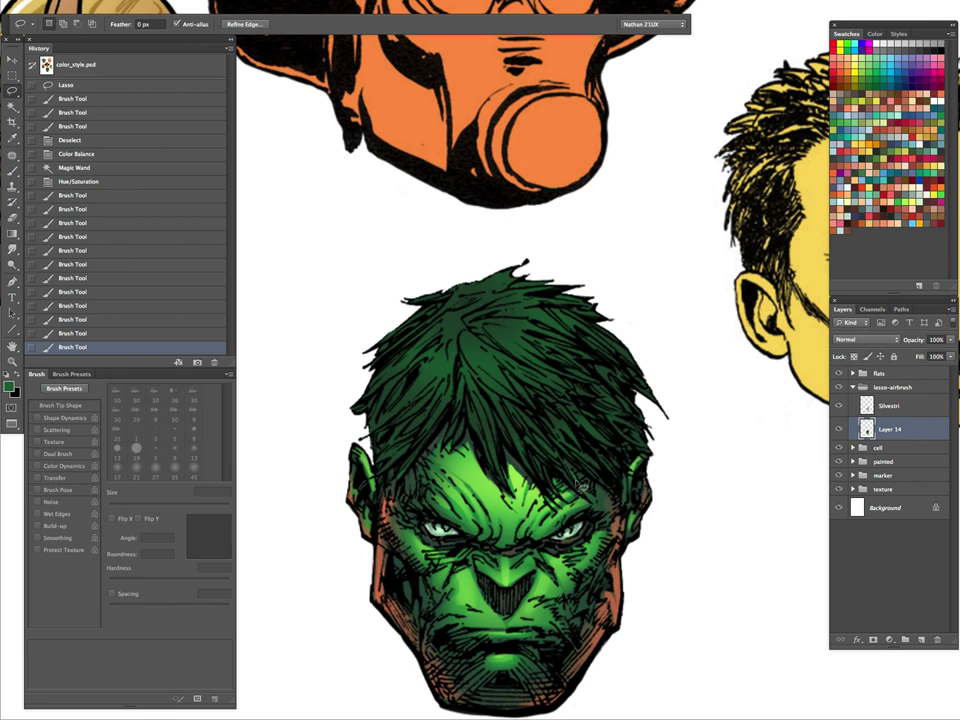
pyautogui.hotkey('ctrl', 'd')
pyautogui.moveTo(384, 349)
pyautogui.mouseDown()
pyautogui.moveTo(426, 339)
pyautogui.moveTo(434, 325)
pyautogui.moveTo(400, 352)
pyautogui.moveTo(431, 332)
pyautogui.moveTo(388, 380)
pyautogui.moveTo(406, 379)
pyautogui.moveTo(455, 310)
pyautogui.moveTo(434, 358)
pyautogui.moveTo(418, 364)
pyautogui.moveTo(448, 354)
pyautogui.moveTo(423, 389)
pyautogui.mouseUp()
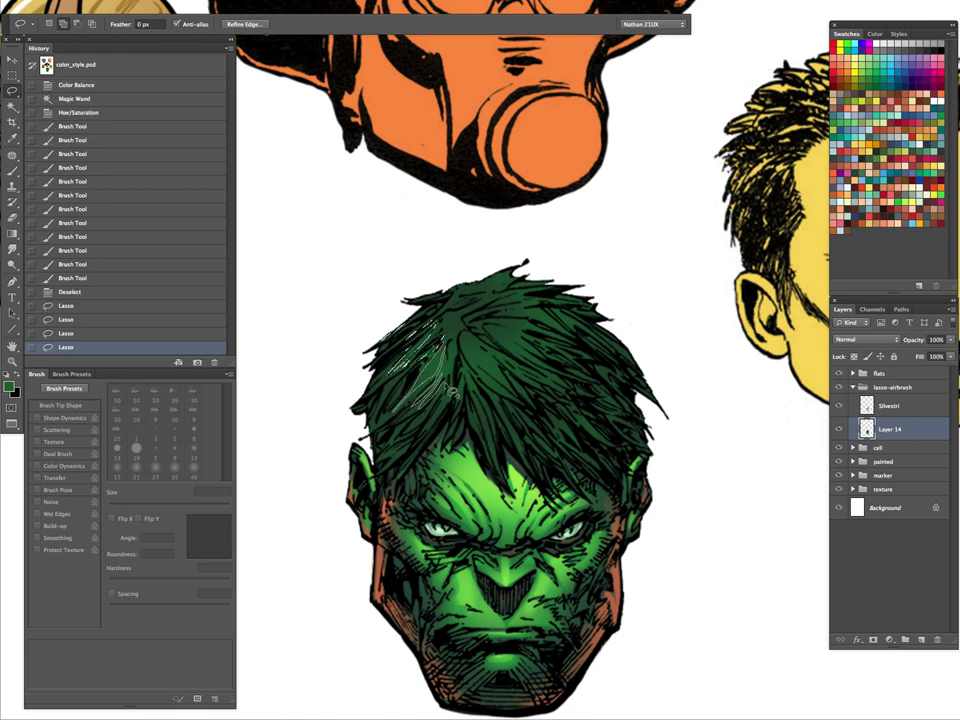
pyautogui.moveTo(445, 340)
pyautogui.mouseDown()
pyautogui.moveTo(469, 356)
pyautogui.moveTo(516, 400)
pyautogui.moveTo(507, 369)
pyautogui.moveTo(529, 376)
pyautogui.moveTo(489, 348)
pyautogui.moveTo(481, 373)
pyautogui.moveTo(471, 373)
pyautogui.moveTo(479, 394)
pyautogui.moveTo(469, 378)
pyautogui.moveTo(486, 414)
pyautogui.moveTo(476, 366)
pyautogui.moveTo(477, 396)
pyautogui.mouseUp()
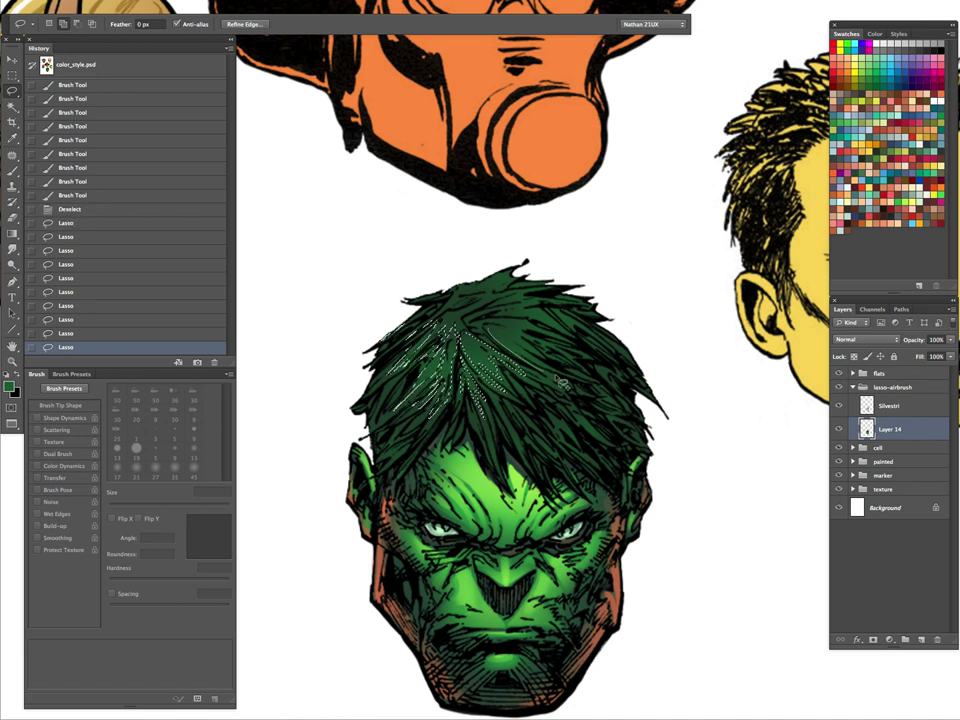
pyautogui.moveTo(497, 327)
pyautogui.mouseDown()
pyautogui.moveTo(489, 321)
pyautogui.moveTo(557, 381)
pyautogui.moveTo(522, 357)
pyautogui.moveTo(546, 314)
pyautogui.moveTo(578, 325)
pyautogui.moveTo(537, 319)
pyautogui.mouseUp()
pyautogui.moveTo(537, 316)
pyautogui.mouseDown()
pyautogui.moveTo(583, 338)
pyautogui.moveTo(537, 307)
pyautogui.moveTo(572, 310)
pyautogui.moveTo(518, 302)
pyautogui.moveTo(524, 294)
pyautogui.moveTo(492, 330)
pyautogui.moveTo(464, 306)
pyautogui.mouseUp()
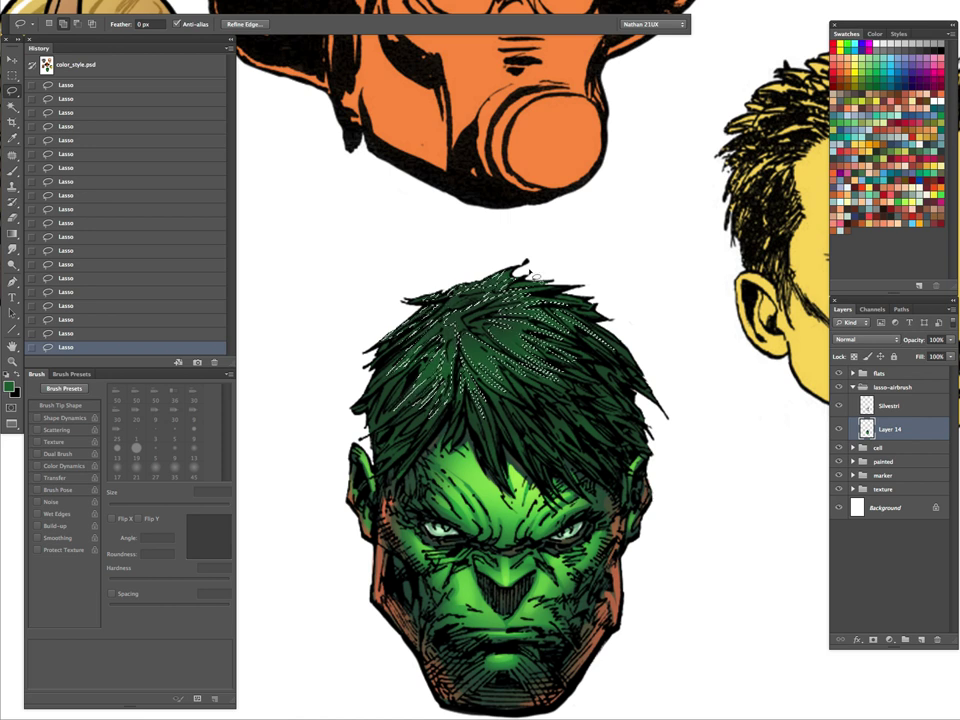
# - Hide the selection edges and airbrush green into the lassoed crown strands with a 100 px soft brush
pyautogui.press('b')
pyautogui.hotkey('ctrl', 'h')
pyautogui.press(']')
pyautogui.press(']')
pyautogui.press(']')
pyautogui.moveTo(449, 384)
pyautogui.mouseDown()
pyautogui.moveTo(426, 351)
pyautogui.moveTo(573, 308)
pyautogui.mouseUp()
pyautogui.moveTo(429, 349); pyautogui.dragTo(595, 371)
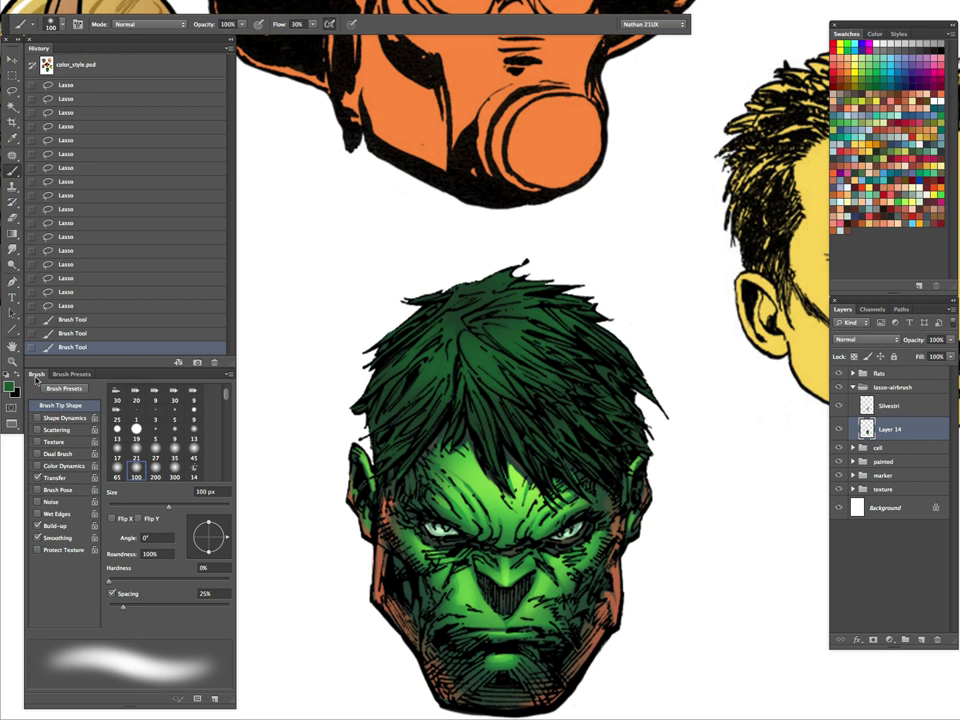
# - Choose a brighter green and airbrush it over the lassoed strands at the crown and upper side of the hair
pyautogui.click(9, 386)
pyautogui.moveTo(264, 595); pyautogui.dragTo(306, 601)
pyautogui.click(397, 500)
pyautogui.moveTo(447, 362); pyautogui.dragTo(463, 345)
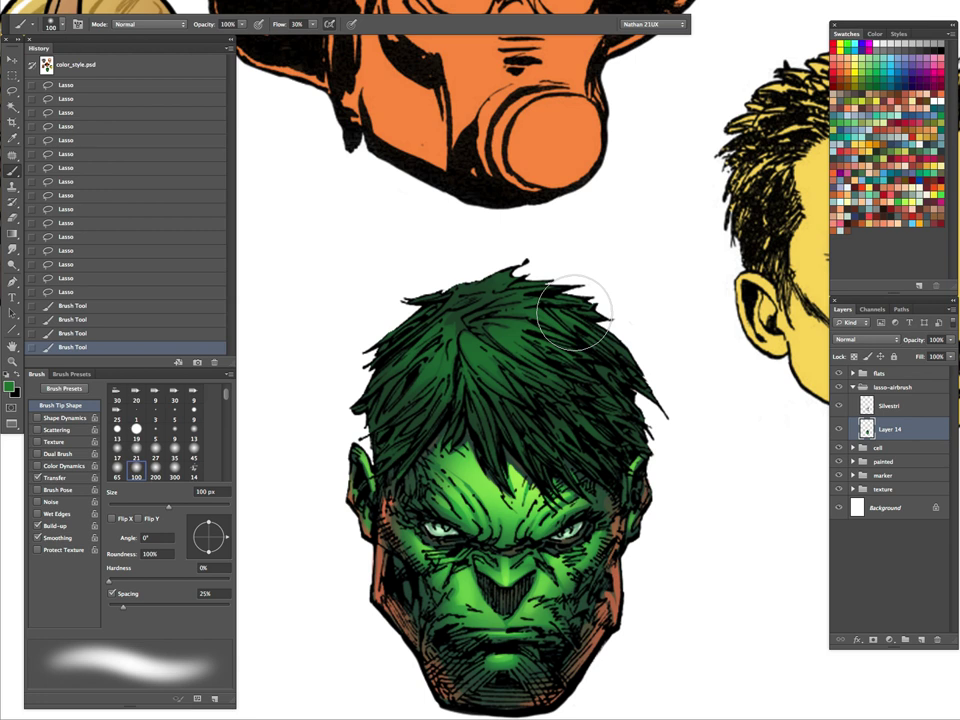
pyautogui.moveTo(510, 279)
pyautogui.mouseDown()
pyautogui.moveTo(578, 298)
pyautogui.moveTo(595, 336)
pyautogui.mouseUp()
pyautogui.moveTo(595, 336); pyautogui.dragTo(617, 367)
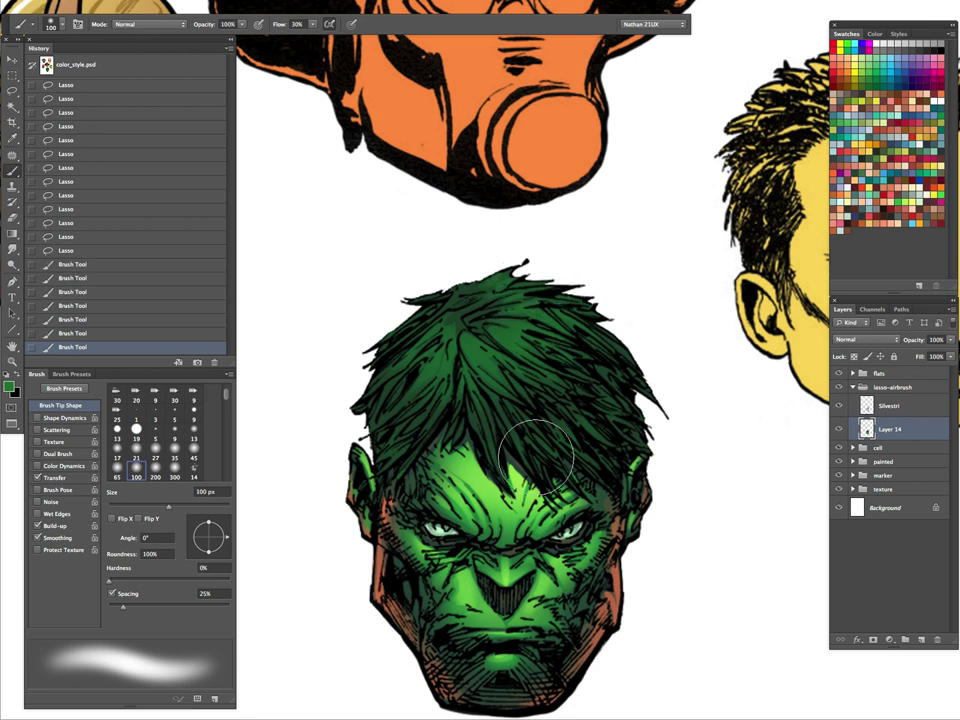
# - Lighten the lassoed crown strands with a 150 px soft Dodge tool, then deselect
pyautogui.press('o')
pyautogui.press('[')
pyautogui.press('[')
pyautogui.press('[')
pyautogui.press('[')
pyautogui.press('[')
pyautogui.press('[')
pyautogui.press('[')
pyautogui.press('[')
pyautogui.press('[')
pyautogui.press('[')
pyautogui.press('[')
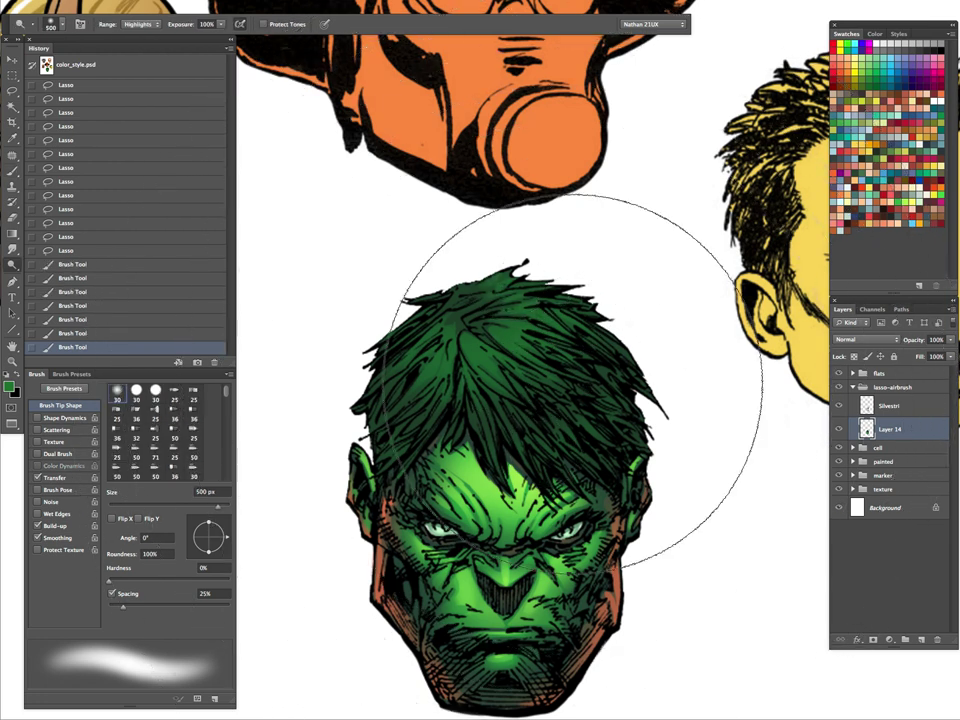
pyautogui.moveTo(436, 367); pyautogui.dragTo(608, 293)
pyautogui.moveTo(420, 347); pyautogui.dragTo(567, 298)
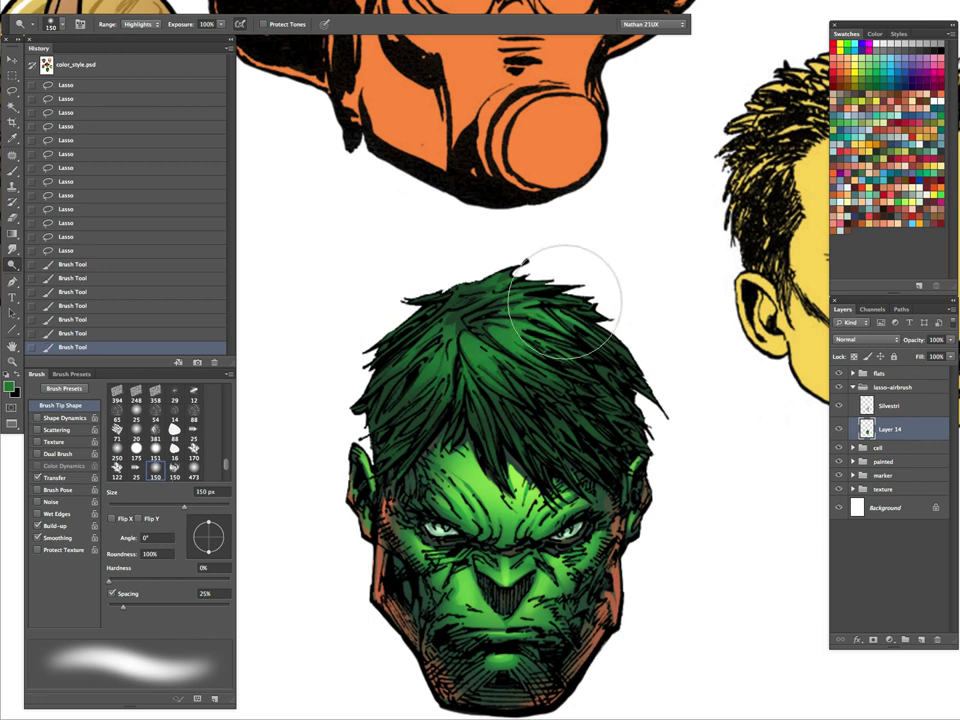
pyautogui.hotkey('ctrl', 'd')
# - Lasso jagged highlight shapes around the crown of the hair and hide the selection edges
pyautogui.press('l')
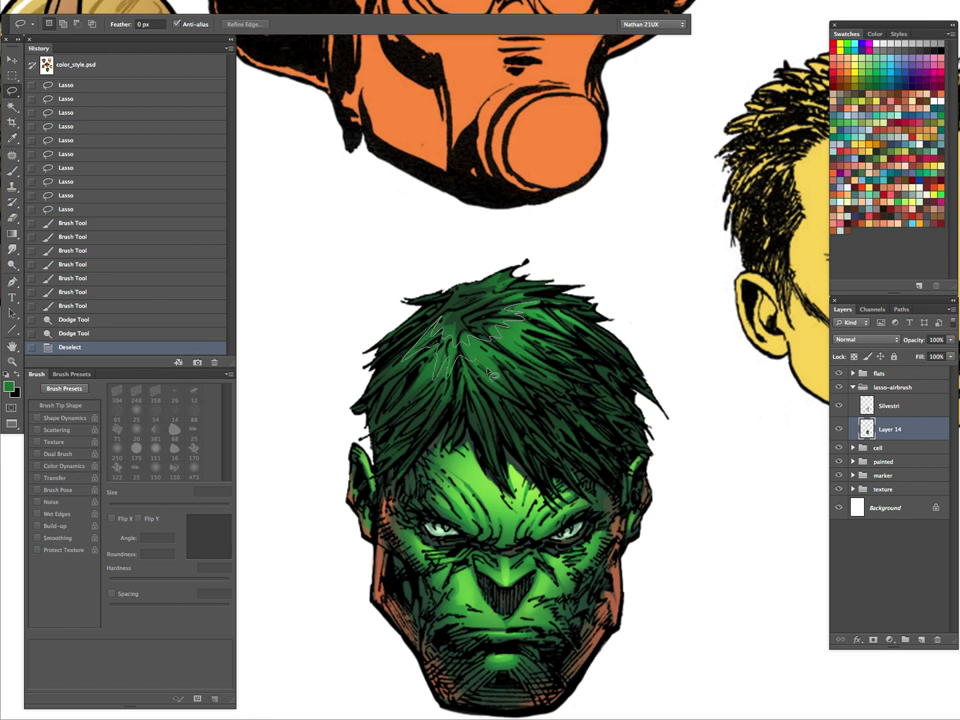
pyautogui.moveTo(543, 322)
pyautogui.mouseDown()
pyautogui.moveTo(517, 300)
pyautogui.moveTo(530, 307)
pyautogui.mouseUp()
pyautogui.hotkey('ctrl', 'h')
pyautogui.press('o')
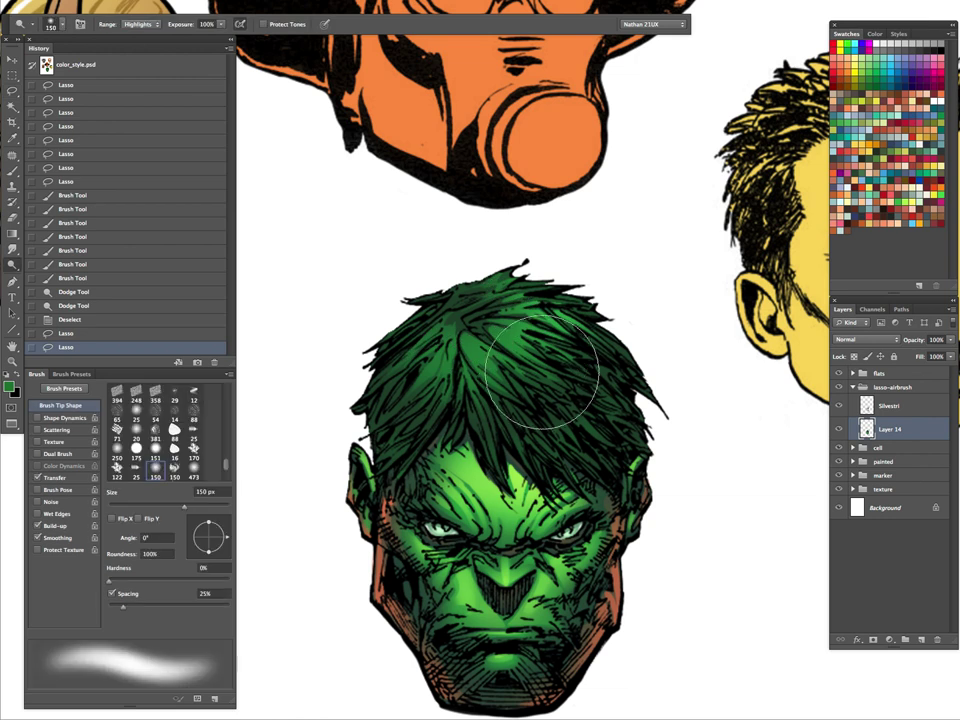
pyautogui.press('b')
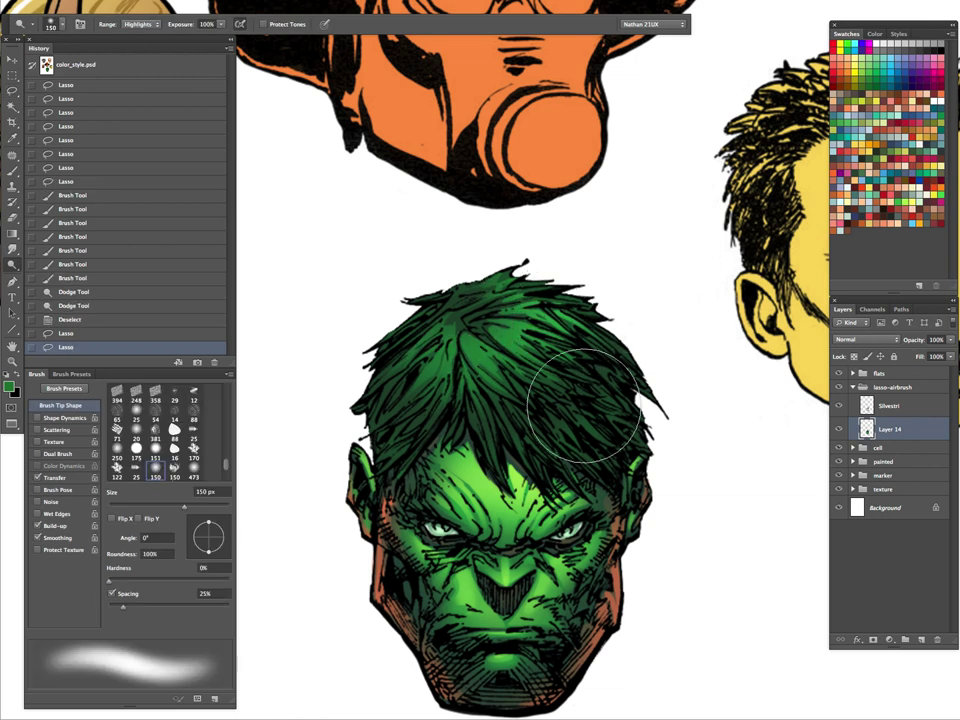
# - Pick a lighter green and airbrush it into the jagged crown highlights with a 100 px soft brush
pyautogui.click(9, 385)
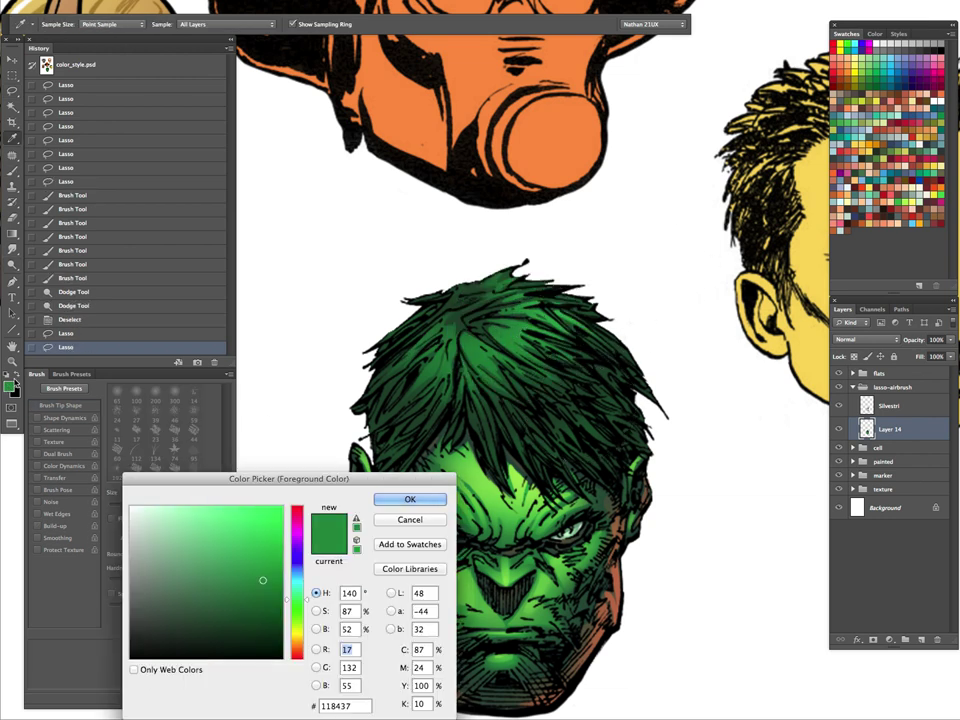
pyautogui.moveTo(267, 577); pyautogui.dragTo(267, 554)
pyautogui.moveTo(307, 601); pyautogui.dragTo(306, 604)
pyautogui.click(257, 547)
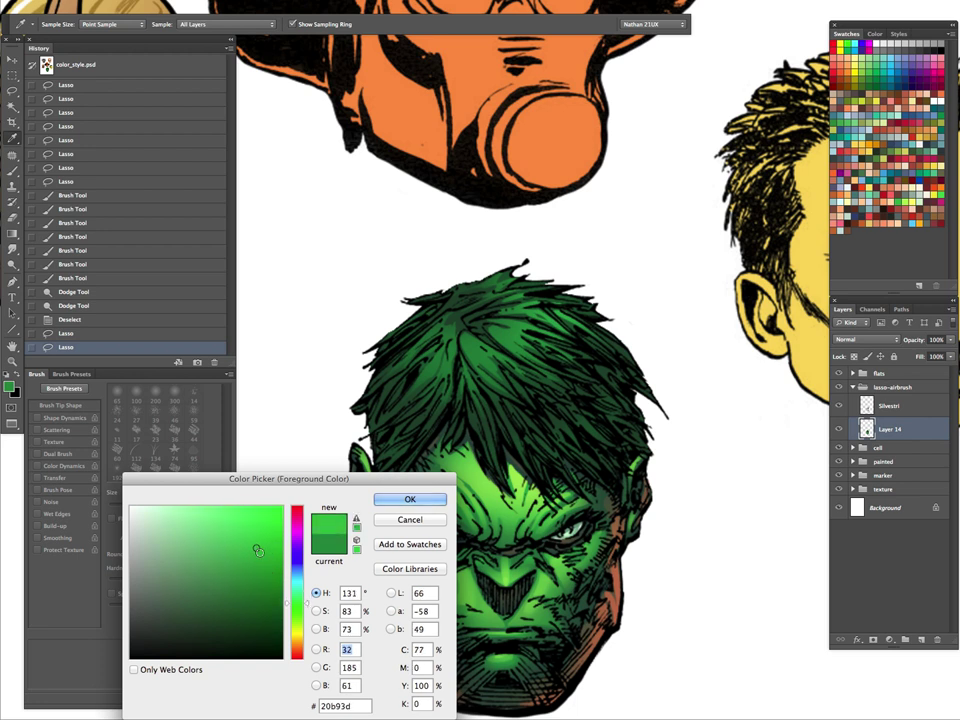
pyautogui.moveTo(257, 547)
pyautogui.mouseDown()
pyautogui.moveTo(246, 540)
pyautogui.moveTo(238, 550)
pyautogui.mouseUp()
pyautogui.click(410, 499)
pyautogui.moveTo(474, 345); pyautogui.dragTo(576, 317)
pyautogui.moveTo(508, 295); pyautogui.dragTo(563, 324)
pyautogui.moveTo(563, 324)
pyautogui.mouseDown()
pyautogui.moveTo(454, 371)
pyautogui.moveTo(578, 334)
pyautogui.mouseUp()
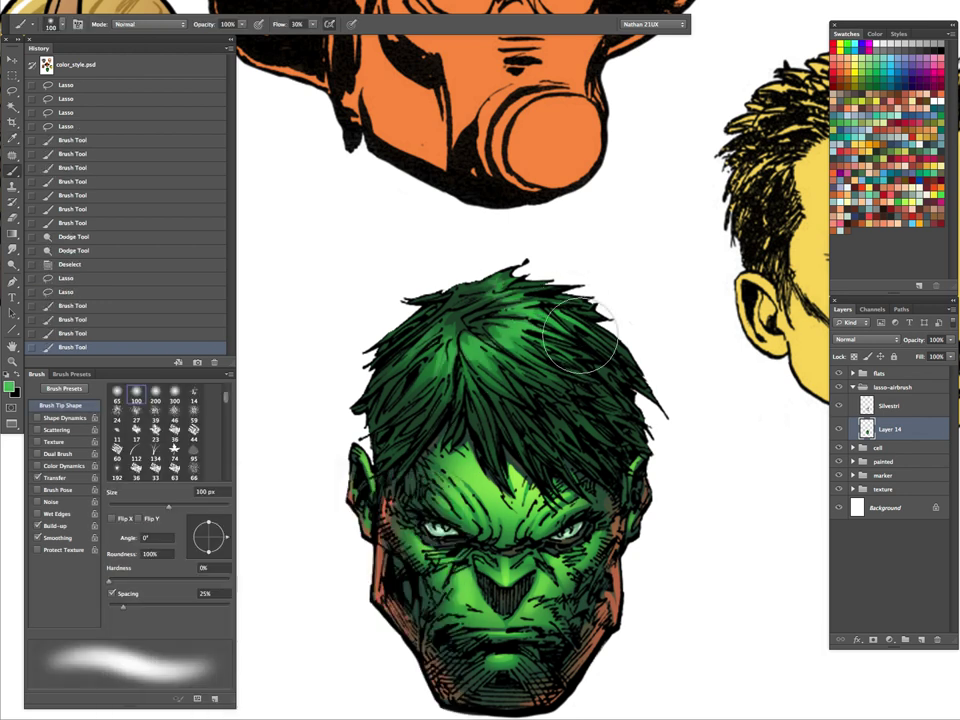
# - Deselect the crown highlights and lasso strands along the lower hair and fringe, hiding the selection edges
pyautogui.press('space')
pyautogui.moveTo(698, 487)
pyautogui.mouseDown()
pyautogui.moveTo(640, 281)
pyautogui.moveTo(600, 361)
pyautogui.mouseUp()
pyautogui.press('z')
pyautogui.moveTo(640, 256); pyautogui.dragTo(625, 396)
pyautogui.press('space')
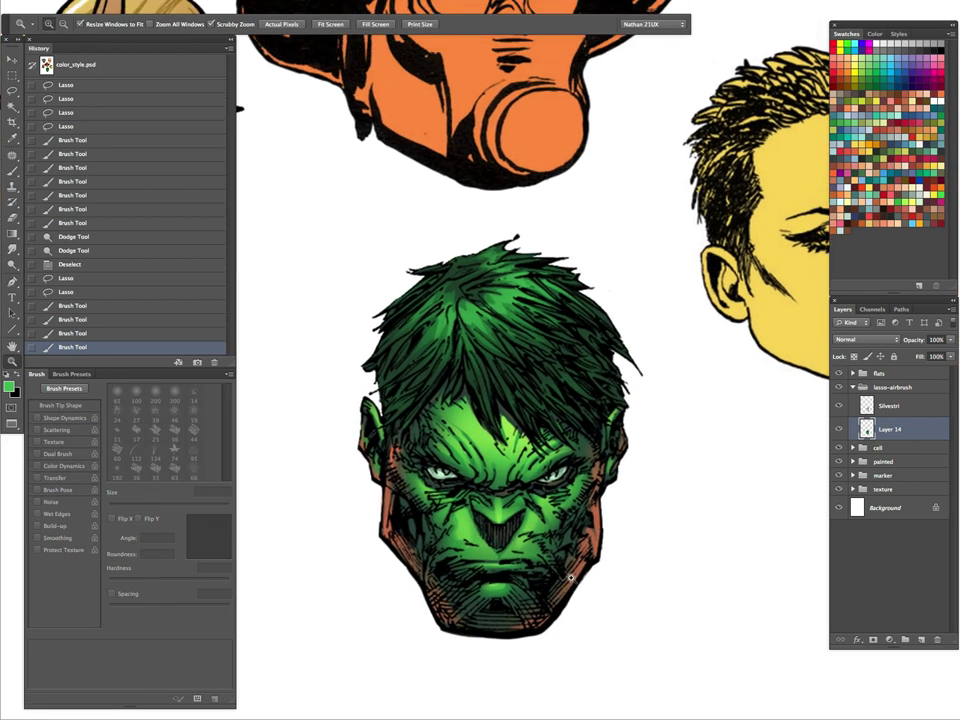
pyautogui.press('l')
pyautogui.hotkey('ctrl', 'd')
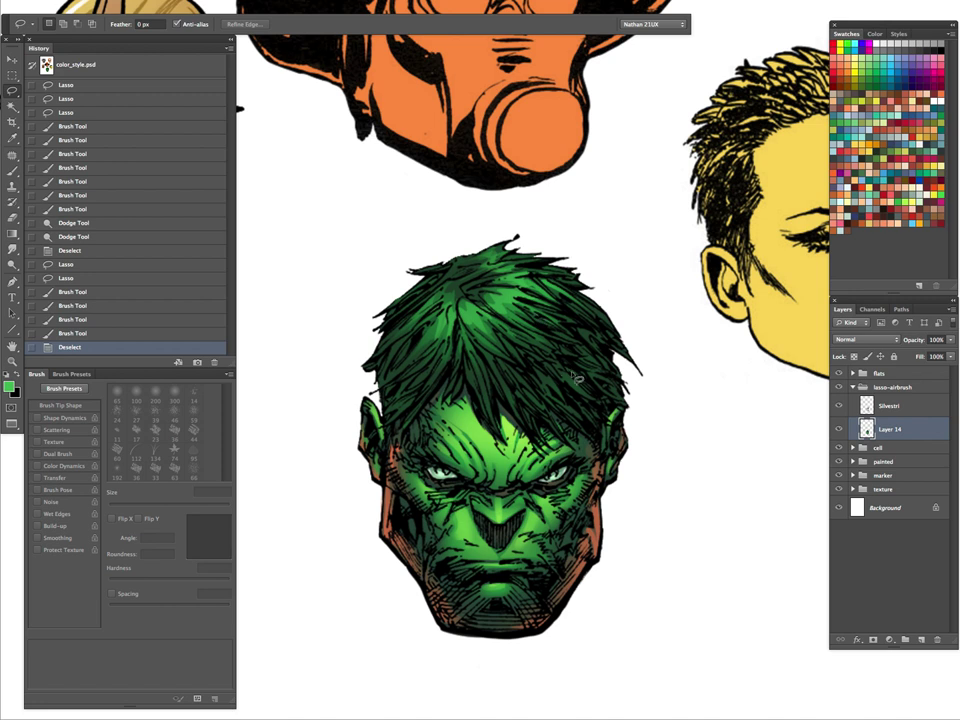
pyautogui.moveTo(553, 378)
pyautogui.mouseDown()
pyautogui.moveTo(602, 380)
pyautogui.moveTo(592, 340)
pyautogui.moveTo(612, 350)
pyautogui.moveTo(596, 326)
pyautogui.moveTo(604, 330)
pyautogui.moveTo(588, 330)
pyautogui.moveTo(584, 358)
pyautogui.moveTo(556, 354)
pyautogui.moveTo(539, 398)
pyautogui.moveTo(514, 393)
pyautogui.moveTo(518, 411)
pyautogui.moveTo(492, 390)
pyautogui.moveTo(468, 388)
pyautogui.moveTo(468, 364)
pyautogui.moveTo(527, 386)
pyautogui.moveTo(536, 380)
pyautogui.moveTo(520, 358)
pyautogui.moveTo(434, 386)
pyautogui.moveTo(444, 386)
pyautogui.moveTo(427, 373)
pyautogui.moveTo(409, 376)
pyautogui.moveTo(402, 356)
pyautogui.moveTo(391, 375)
pyautogui.moveTo(429, 380)
pyautogui.moveTo(424, 398)
pyautogui.moveTo(449, 378)
pyautogui.moveTo(435, 416)
pyautogui.mouseUp()
pyautogui.press('super+h')
pyautogui.press('b')
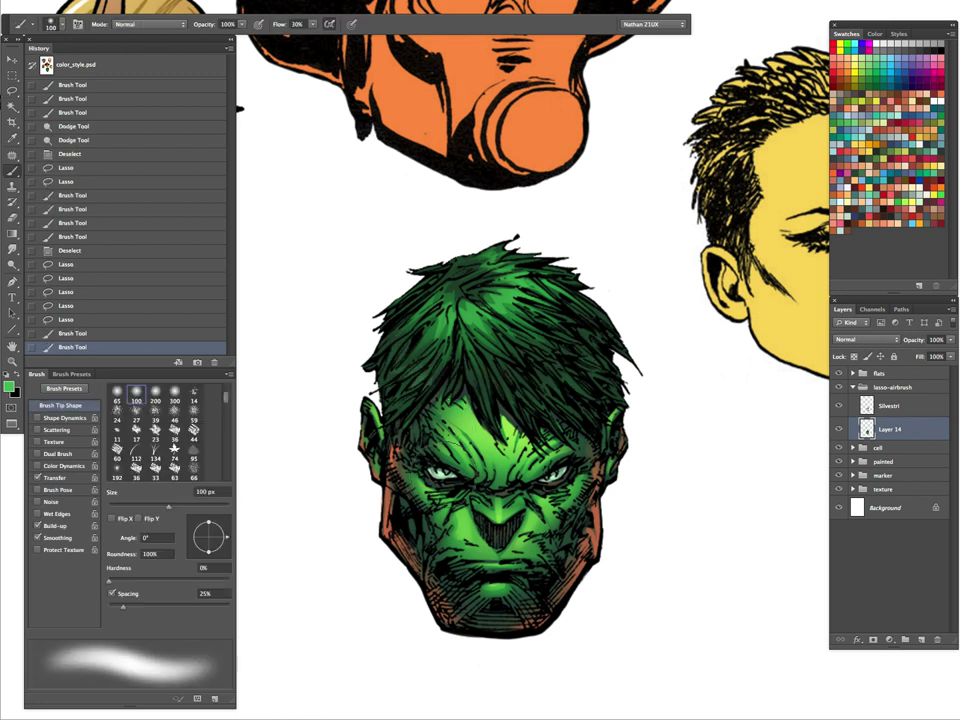
# - Airbrush faint light green into the lassoed fringe strands with soft brushes, reducing the size to 90 px
pyautogui.moveTo(410, 377); pyautogui.dragTo(472, 443)
pyautogui.press('p')
pyautogui.moveTo(483, 381)
pyautogui.mouseDown()
pyautogui.moveTo(575, 376)
pyautogui.moveTo(489, 387)
pyautogui.mouseUp()
pyautogui.hotkey('ctrl', 'z')
pyautogui.press('b')
pyautogui.moveTo(597, 363); pyautogui.dragTo(594, 367)
pyautogui.moveTo(460, 393); pyautogui.dragTo(453, 412)
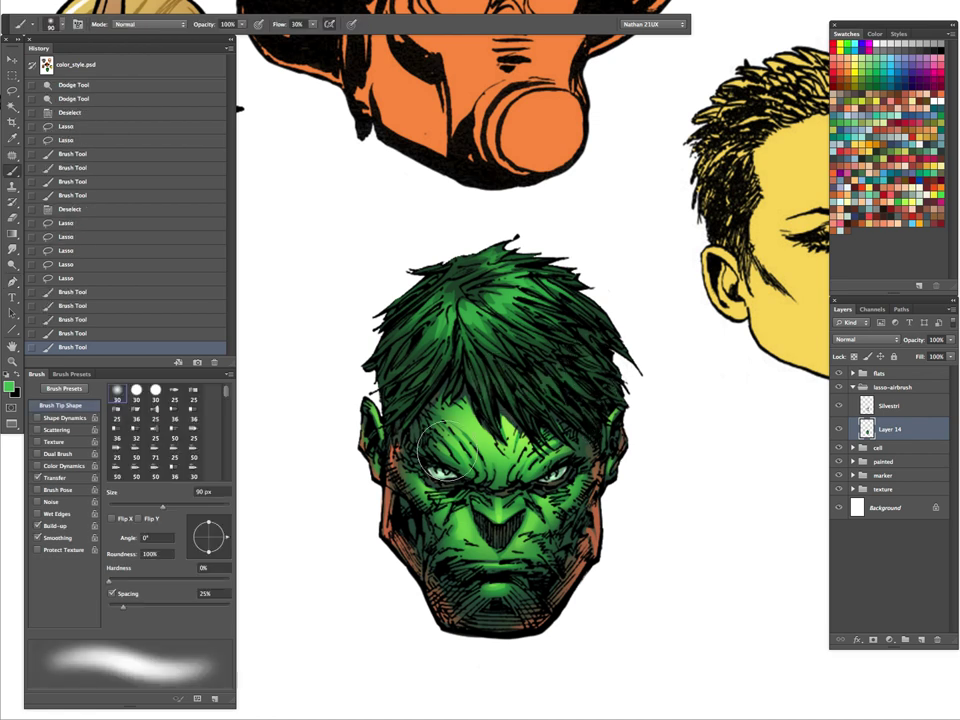
# - Undo the latest fringe strokes, airbrush the strands again in faint light green with the soft 90 px brush, and deselect
pyautogui.moveTo(592, 324); pyautogui.dragTo(594, 331)
pyautogui.moveTo(557, 427); pyautogui.dragTo(540, 424)
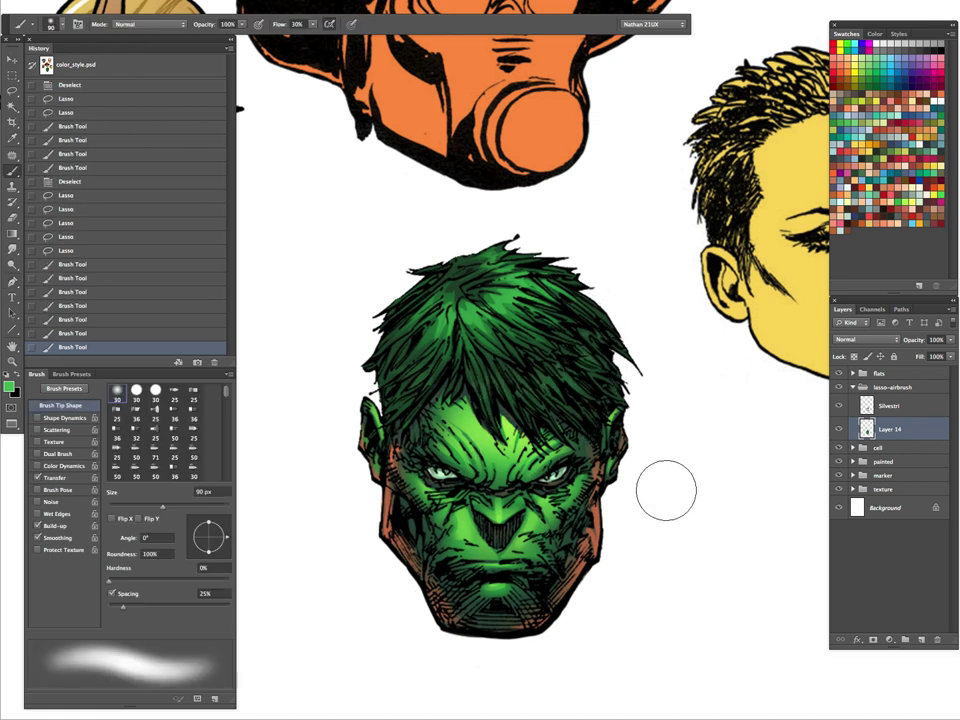
pyautogui.hotkey('ctrl', 'z')
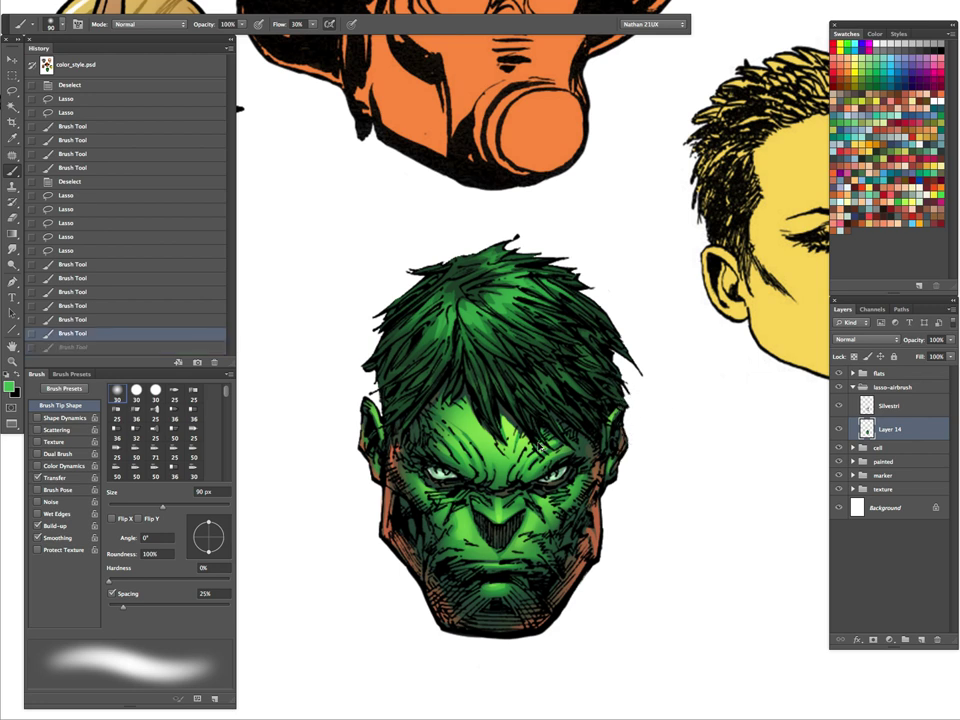
pyautogui.hotkey('ctrl', 'alt', 'z')
pyautogui.hotkey('ctrl', 'alt', 'z')
pyautogui.hotkey('ctrl', 'alt', 'z')
pyautogui.moveTo(494, 390); pyautogui.dragTo(484, 384)
pyautogui.moveTo(578, 378); pyautogui.dragTo(572, 425)
pyautogui.moveTo(587, 335); pyautogui.dragTo(580, 398)
pyautogui.hotkey('ctrl', 'd')
# - Lasso jagged strands along both outer sides of the hair and lock the transparent pixels of Layer 14
pyautogui.press('l')
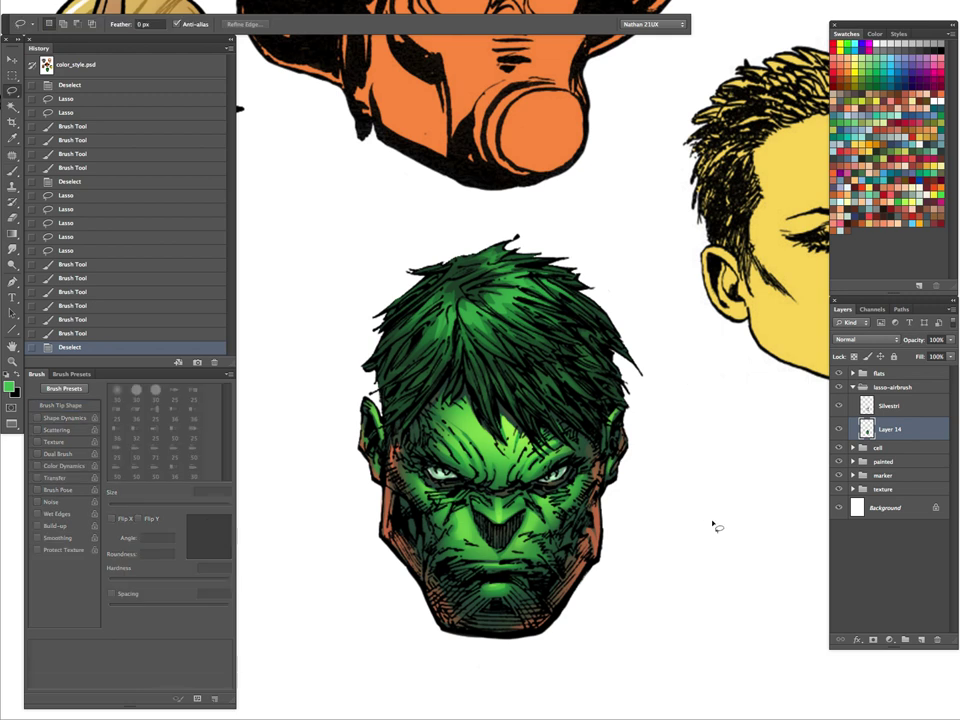
pyautogui.moveTo(639, 374)
pyautogui.mouseDown()
pyautogui.moveTo(600, 308)
pyautogui.moveTo(629, 361)
pyautogui.moveTo(609, 361)
pyautogui.moveTo(624, 404)
pyautogui.moveTo(591, 427)
pyautogui.moveTo(570, 410)
pyautogui.moveTo(583, 438)
pyautogui.moveTo(566, 446)
pyautogui.mouseUp()
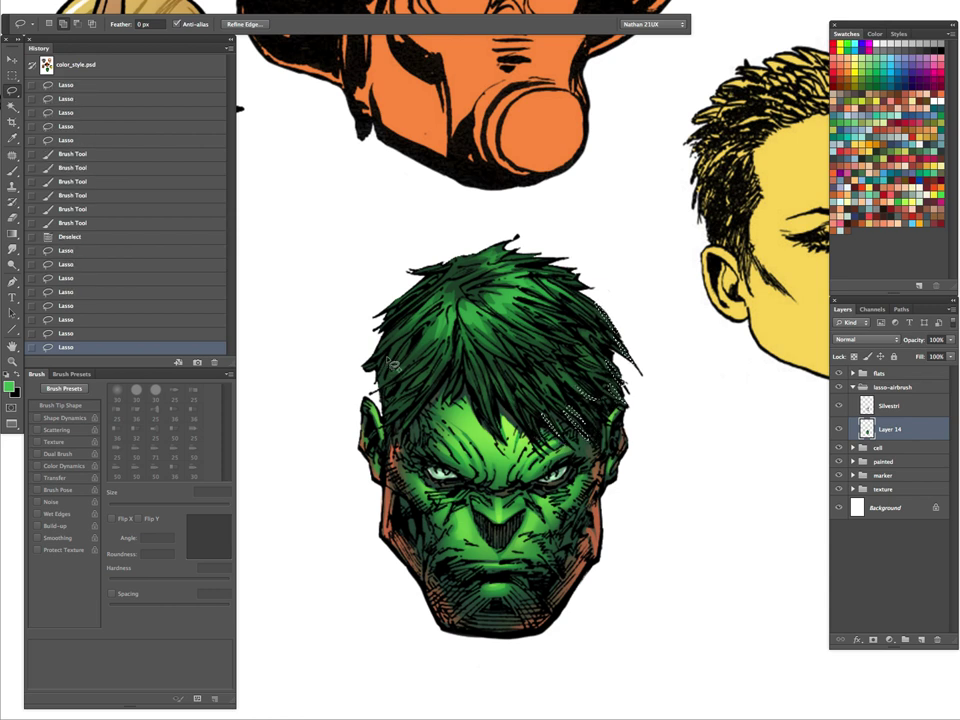
pyautogui.moveTo(387, 410)
pyautogui.mouseDown()
pyautogui.moveTo(361, 380)
pyautogui.moveTo(397, 420)
pyautogui.moveTo(385, 408)
pyautogui.mouseUp()
pyautogui.moveTo(394, 350)
pyautogui.mouseDown()
pyautogui.moveTo(378, 362)
pyautogui.moveTo(395, 342)
pyautogui.moveTo(384, 318)
pyautogui.mouseUp()
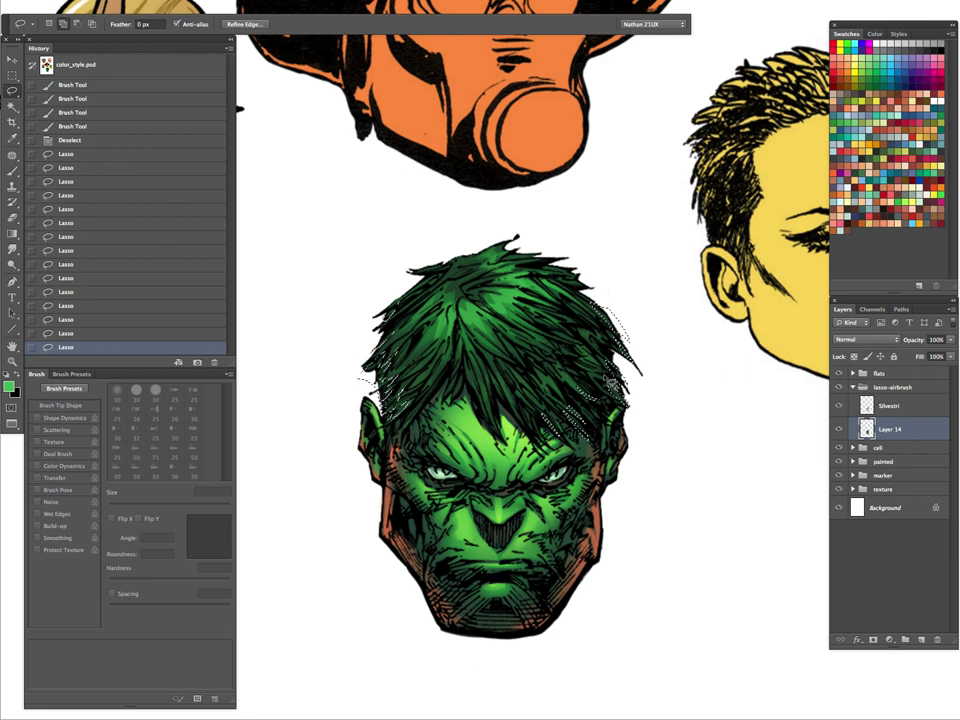
pyautogui.click(854, 357)
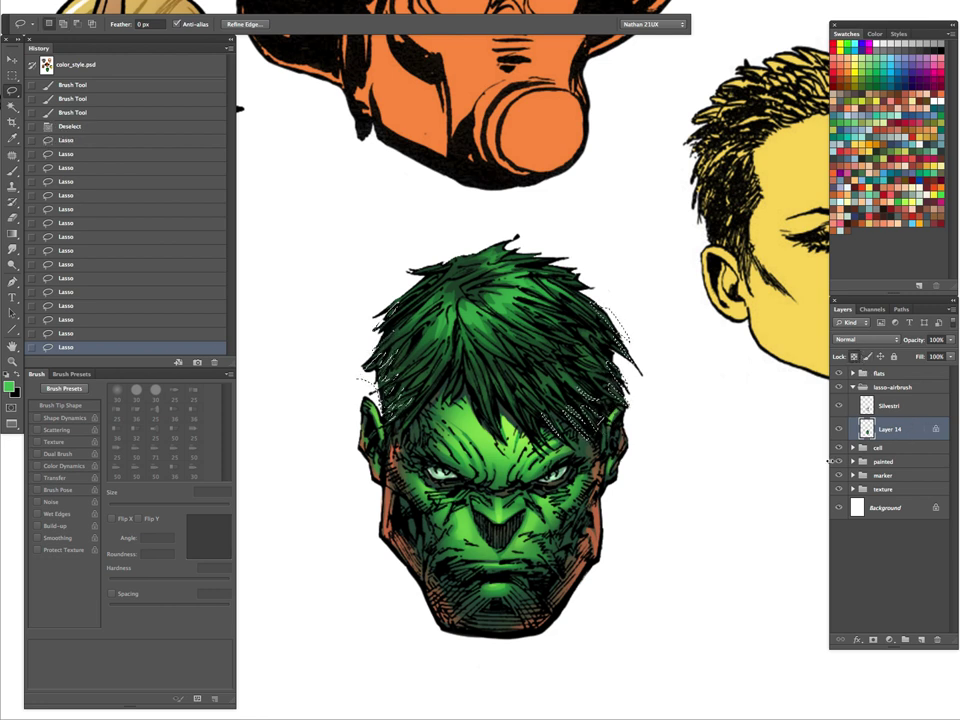
# - Sample the orange edge light from the jaw, airbrush it into the lassoed side strands with selection edges hidden, and deselect
pyautogui.press('b')
pyautogui.keyDown('alt'); pyautogui.click(594, 543); pyautogui.keyUp('alt')
pyautogui.press('super+h')
pyautogui.moveTo(379, 339); pyautogui.dragTo(369, 485)
pyautogui.moveTo(380, 428); pyautogui.dragTo(367, 411)
pyautogui.moveTo(333, 472); pyautogui.dragTo(341, 557)
pyautogui.moveTo(341, 557)
pyautogui.mouseDown()
pyautogui.moveTo(360, 474)
pyautogui.moveTo(329, 585)
pyautogui.mouseUp()
pyautogui.moveTo(346, 492); pyautogui.dragTo(327, 554)
pyautogui.moveTo(611, 387); pyautogui.dragTo(627, 421)
pyautogui.moveTo(633, 327)
pyautogui.mouseDown()
pyautogui.moveTo(639, 397)
pyautogui.moveTo(597, 431)
pyautogui.moveTo(568, 436)
pyautogui.moveTo(550, 465)
pyautogui.mouseUp()
pyautogui.moveTo(612, 307); pyautogui.dragTo(609, 298)
pyautogui.moveTo(609, 298); pyautogui.dragTo(652, 413)
pyautogui.moveTo(631, 312)
pyautogui.mouseDown()
pyautogui.moveTo(611, 450)
pyautogui.moveTo(565, 624)
pyautogui.mouseUp()
pyautogui.moveTo(658, 371); pyautogui.dragTo(576, 440)
pyautogui.moveTo(369, 406); pyautogui.dragTo(372, 455)
pyautogui.press('super+d')
# - Lasso extra strands above both ears, airbrush them orange with the selection edges hidden, and deselect
pyautogui.press('l')
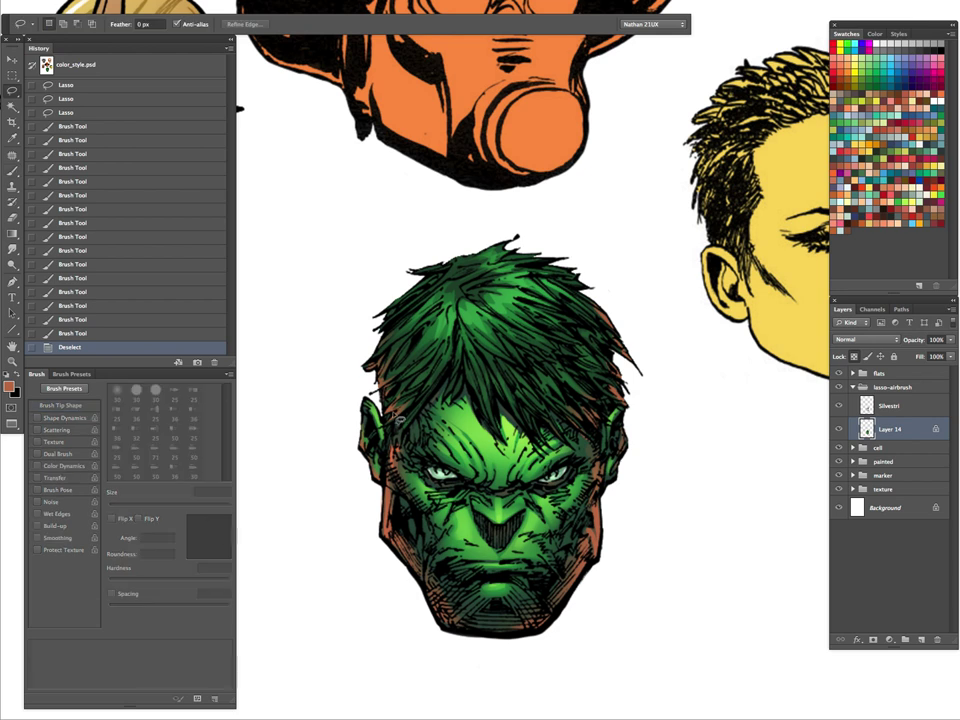
pyautogui.moveTo(391, 432); pyautogui.dragTo(379, 368)
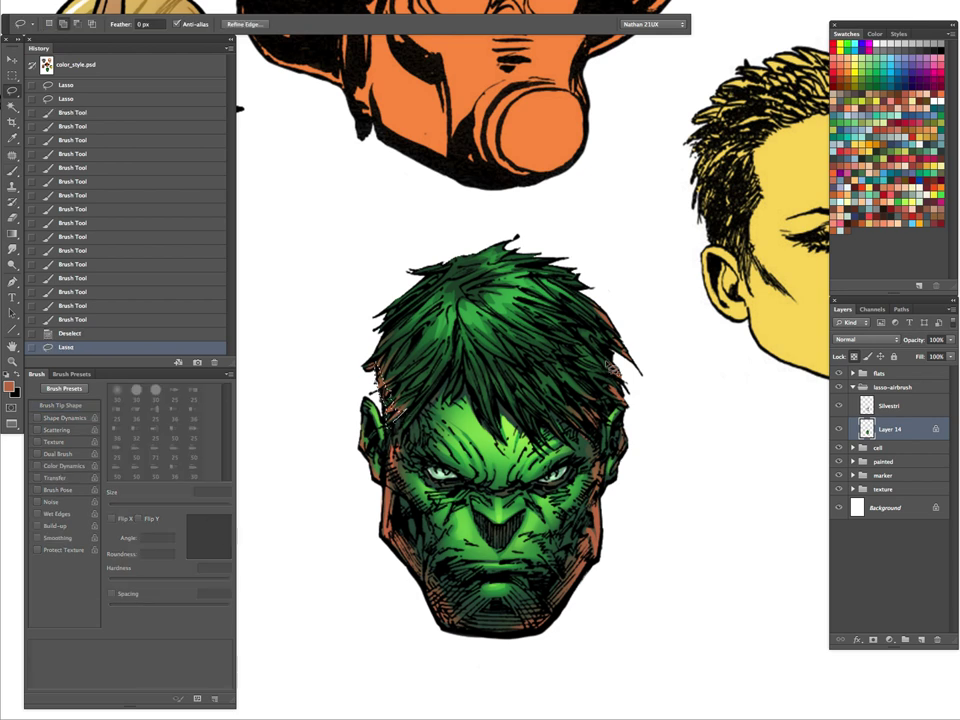
pyautogui.moveTo(634, 401); pyautogui.dragTo(624, 391)
pyautogui.press('super+h')
pyautogui.press('b')
pyautogui.moveTo(377, 385); pyautogui.dragTo(383, 416)
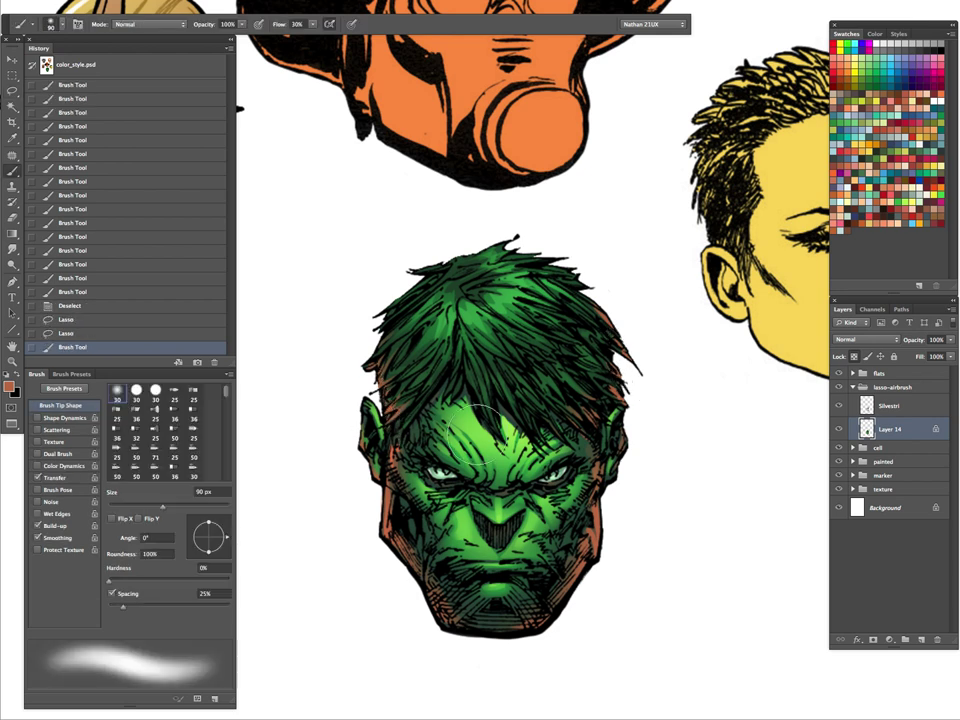
pyautogui.moveTo(647, 320)
pyautogui.mouseDown()
pyautogui.moveTo(628, 468)
pyautogui.moveTo(715, 450)
pyautogui.moveTo(652, 469)
pyautogui.moveTo(656, 447)
pyautogui.mouseUp()
pyautogui.press('z')
pyautogui.press('super+d')
# - Compare the green head with and without the Silvestri line art and the Layer 14 color by toggling their visibility
pyautogui.click(838, 406)
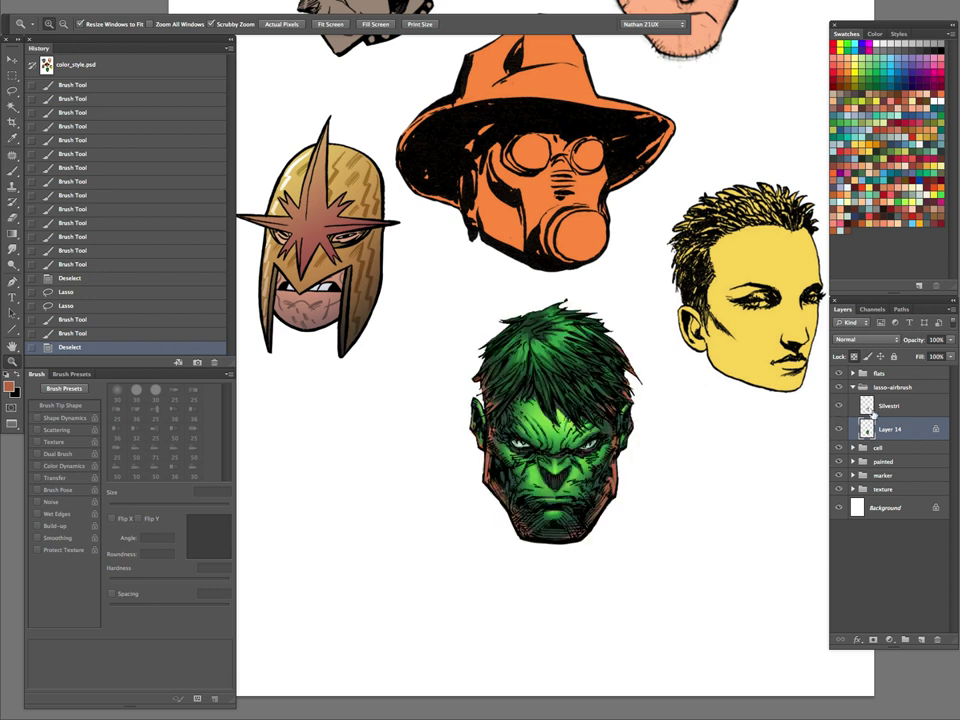
pyautogui.click(839, 406)
pyautogui.click(646, 393)
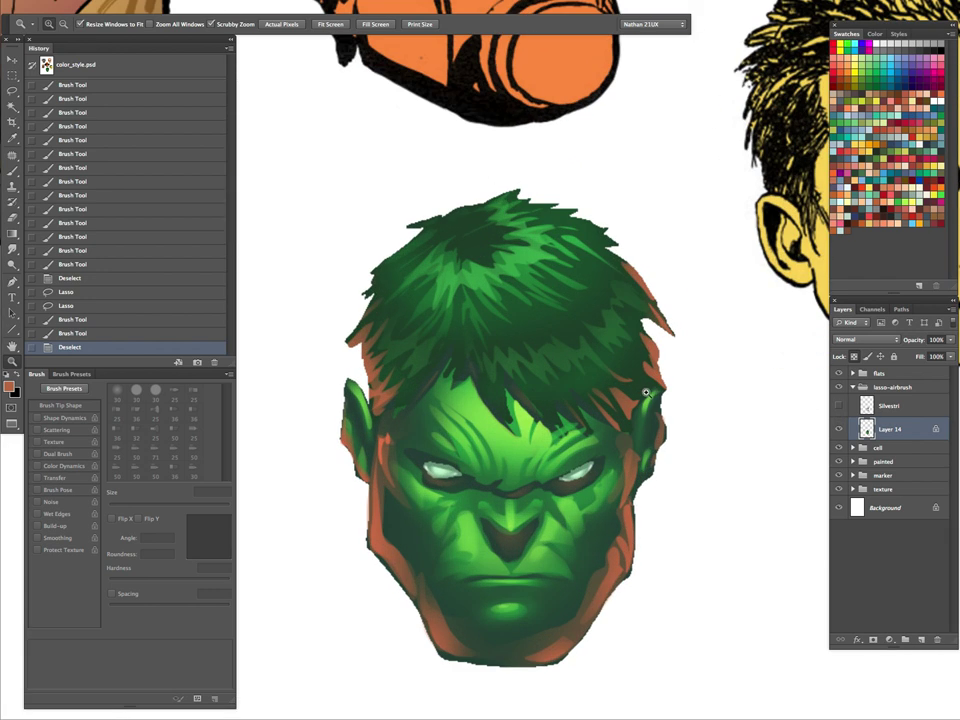
pyautogui.moveTo(605, 526); pyautogui.dragTo(606, 474)
pyautogui.click(633, 462)
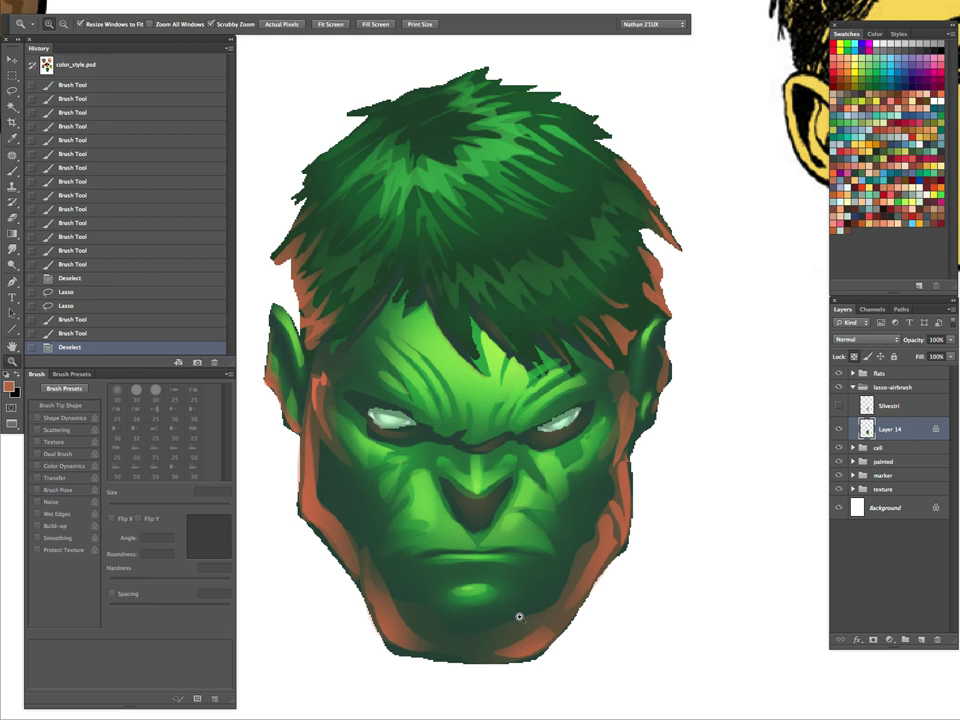
pyautogui.click(841, 406)
pyautogui.click(888, 407)
pyautogui.click(840, 406)
pyautogui.click(840, 406)
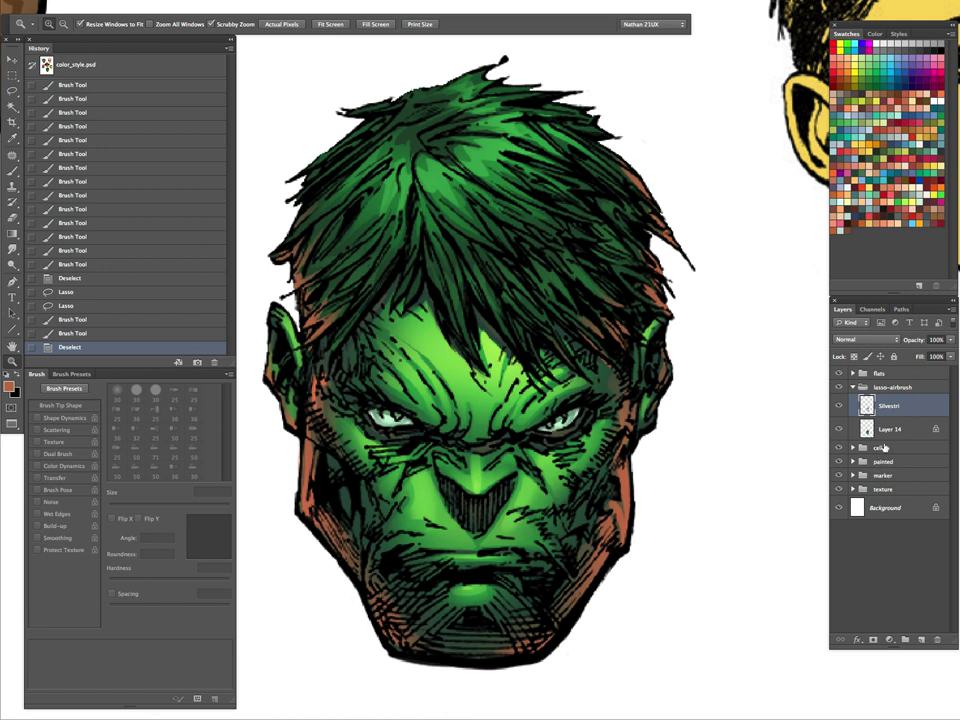
pyautogui.click(881, 441)
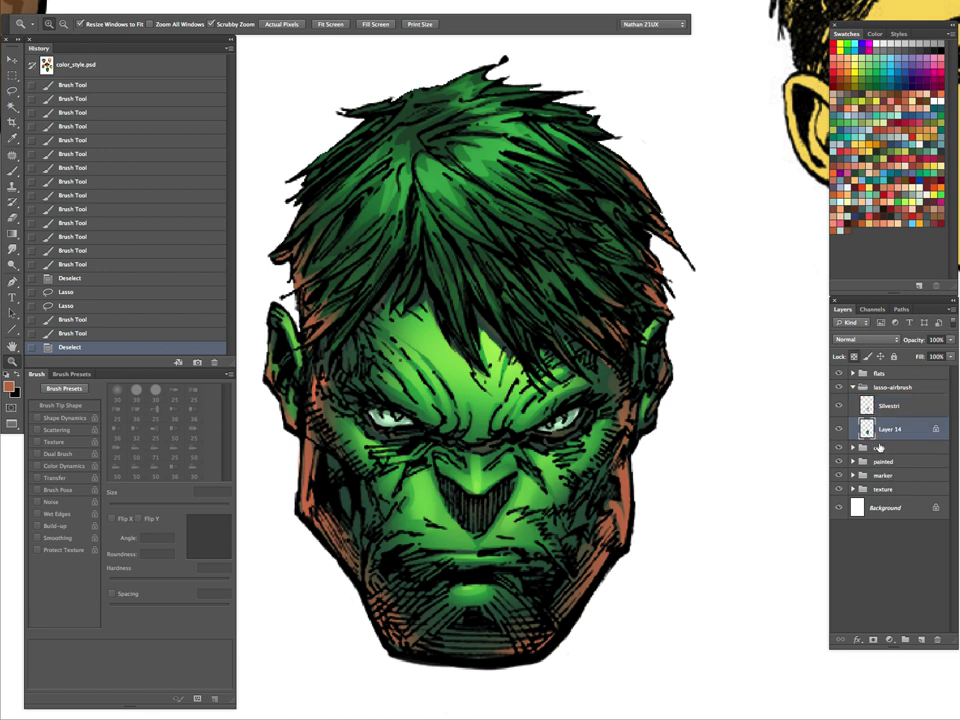
pyautogui.click(840, 429)
pyautogui.click(840, 429)
# - Lasso the whole hair and set its Color Balance highlights to +7, +2 and -21
pyautogui.press('l')
pyautogui.moveTo(706, 196); pyautogui.dragTo(679, 322)
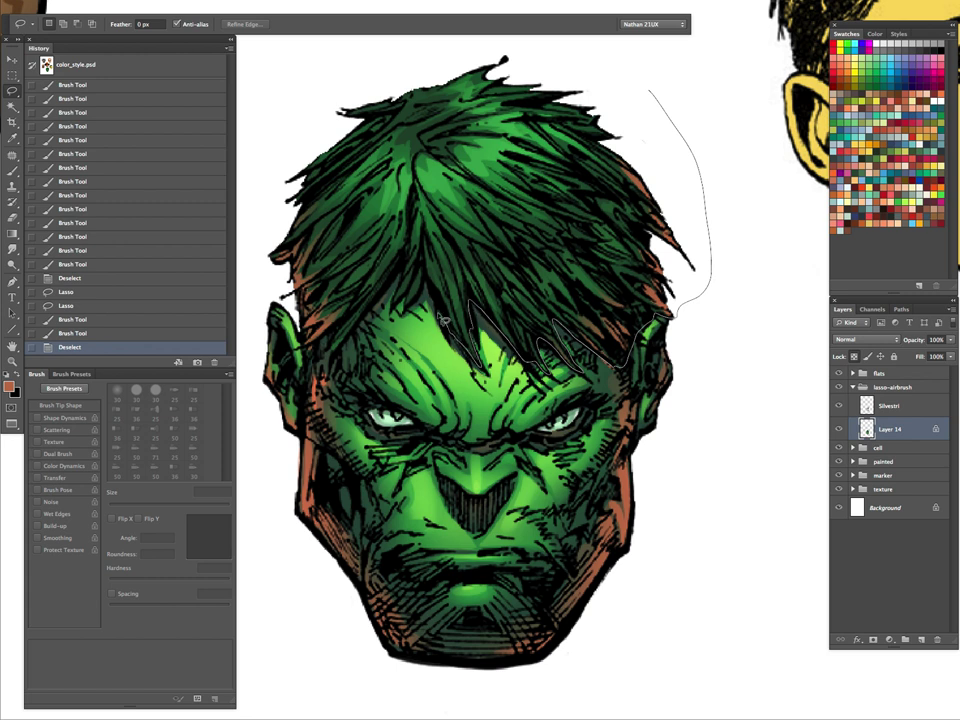
pyautogui.moveTo(341, 352)
pyautogui.mouseDown()
pyautogui.moveTo(332, 351)
pyautogui.moveTo(450, 36)
pyautogui.moveTo(692, 111)
pyautogui.mouseUp()
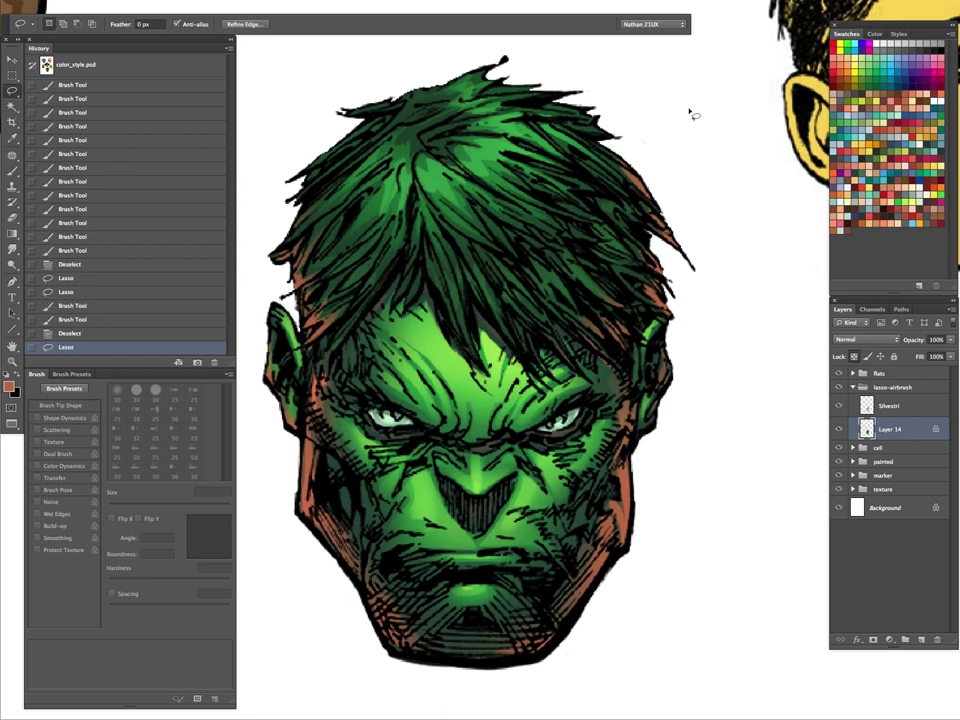
pyautogui.hotkey('ctrl', 'b')
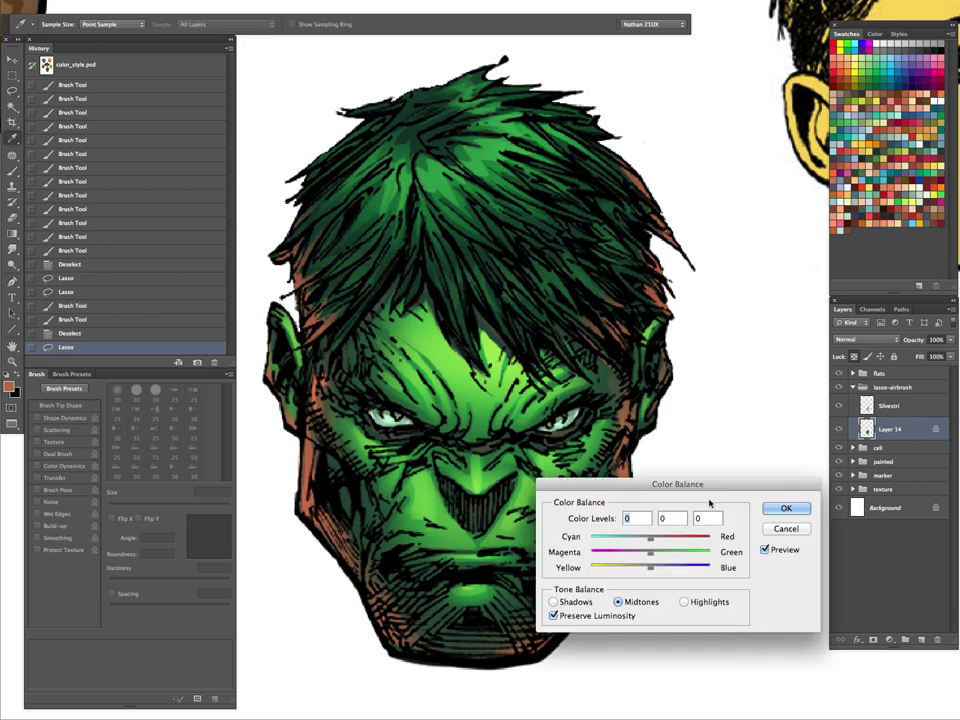
pyautogui.click(684, 601)
pyautogui.moveTo(650, 569)
pyautogui.mouseDown()
pyautogui.moveTo(632, 568)
pyautogui.moveTo(658, 555)
pyautogui.moveTo(657, 540)
pyautogui.moveTo(698, 540)
pyautogui.moveTo(654, 540)
pyautogui.moveTo(655, 555)
pyautogui.mouseUp()
pyautogui.click(638, 567)
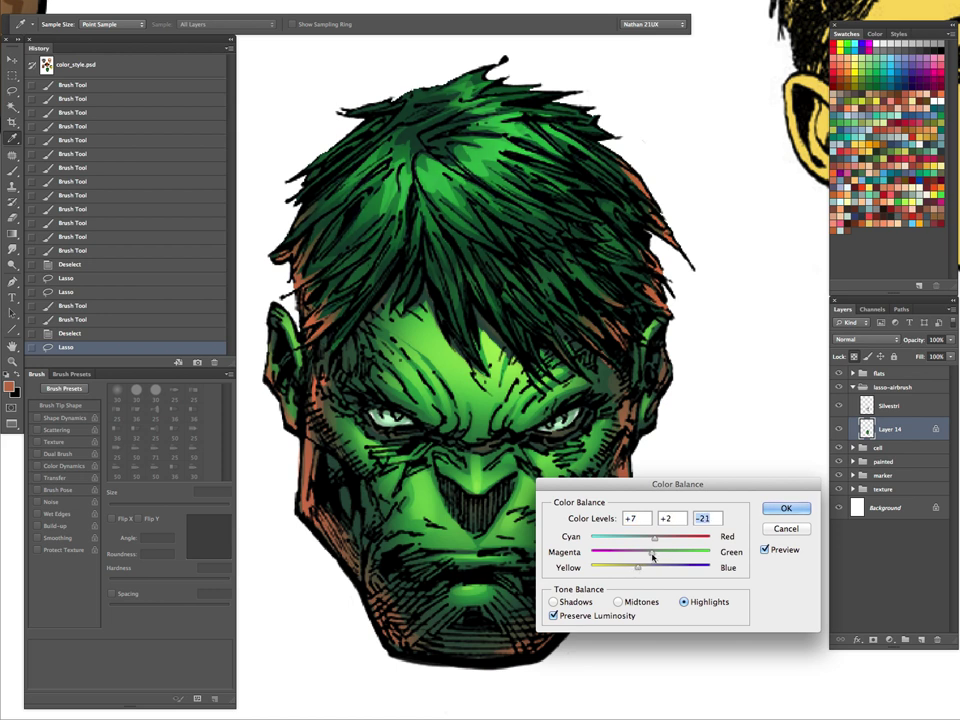
pyautogui.click(784, 510)
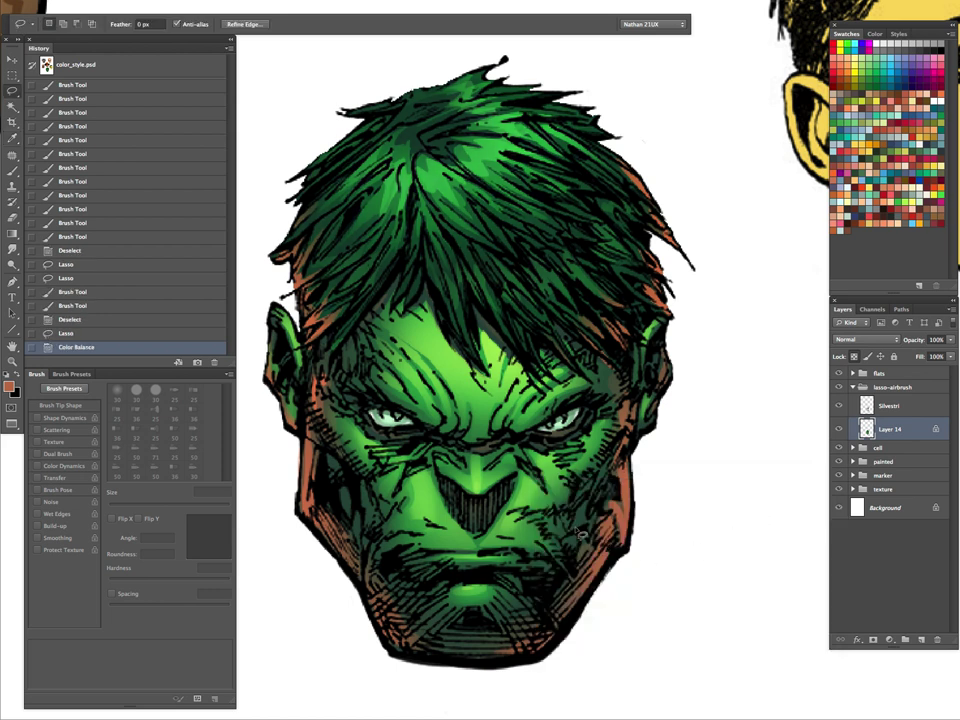
pyautogui.scroll(-10, 520, 452)
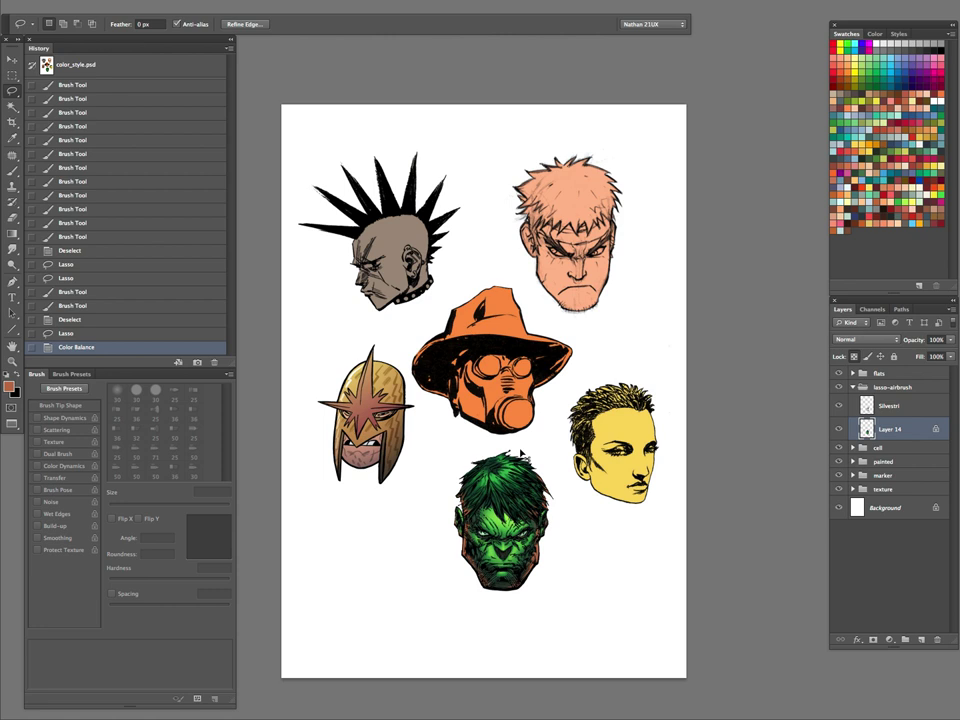
pyautogui.scroll(2, 524, 457)
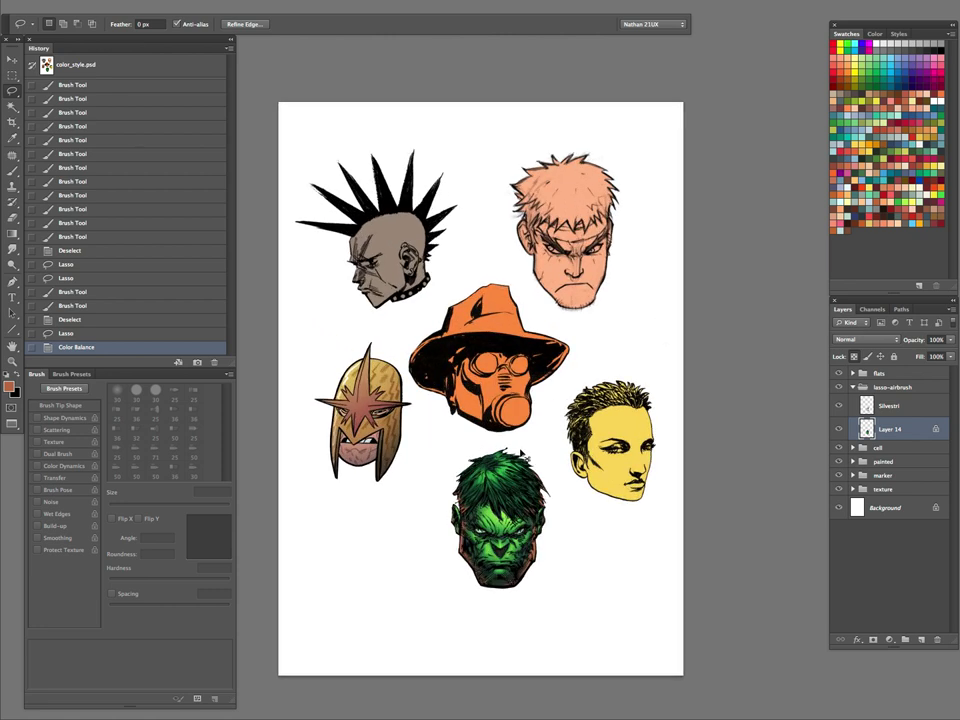
pyautogui.hotkey('ctrl', 'l')
pyautogui.click(923, 454)
pyautogui.hotkey('ctrl', 'd')
pyautogui.hotkey('ctrl', 'z')
# - Adjust the selected hair with Levels, setting the input levels to 13, 1.23 and 232
pyautogui.hotkey('ctrl', 'l')
pyautogui.moveTo(879, 551); pyautogui.dragTo(866, 552)
pyautogui.moveTo(796, 551); pyautogui.dragTo(737, 552)
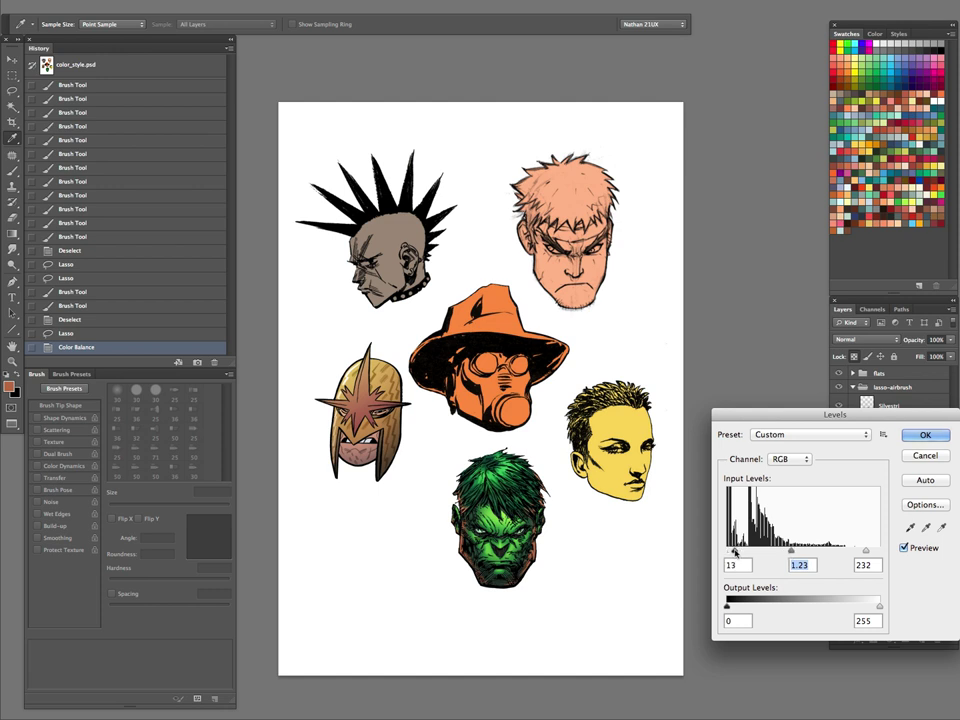
pyautogui.click(920, 435)
# - Deselect the hair and add a new layer above Silvestri in Lighten blending mode
pyautogui.press('z')
pyautogui.moveTo(530, 510); pyautogui.dragTo(590, 470)
pyautogui.press('Tab')
pyautogui.moveTo(556, 497); pyautogui.dragTo(581, 406)
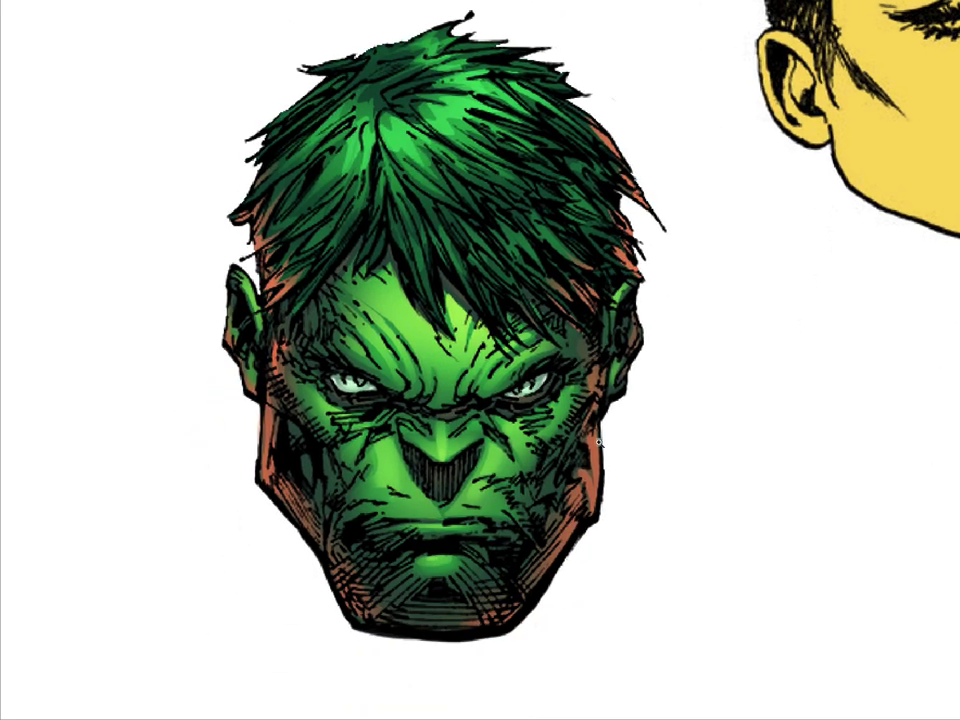
pyautogui.keyDown('alt'); pyautogui.click(598, 443); pyautogui.keyUp('alt')
pyautogui.press('Tab')
pyautogui.click(845, 405)
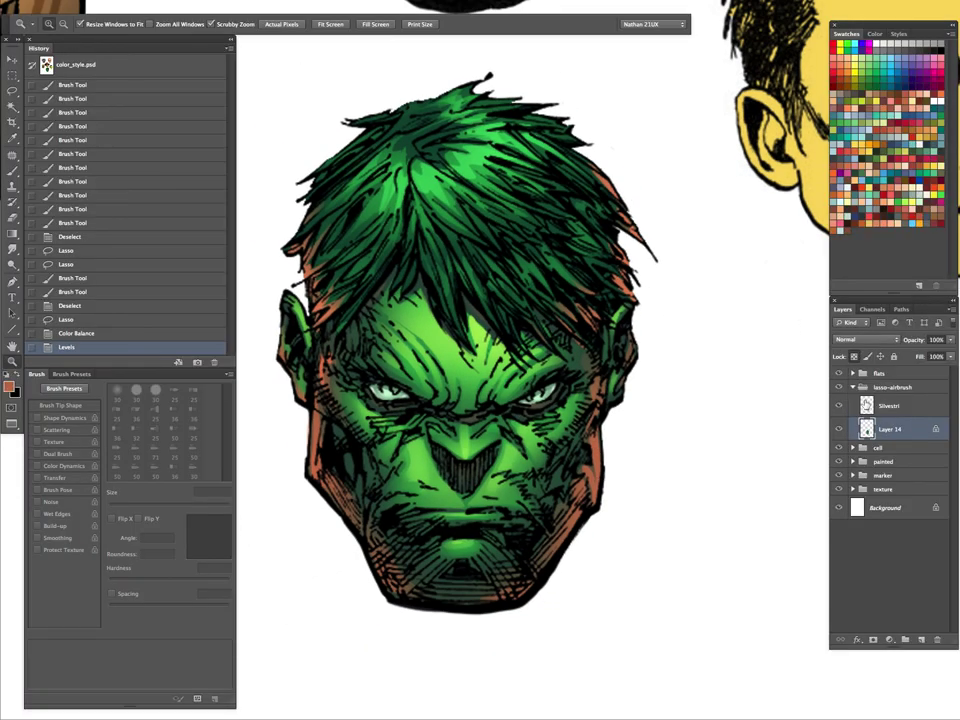
pyautogui.hotkey('ctrl', 'd')
pyautogui.hotkey('ctrl', 'shift', 'n')
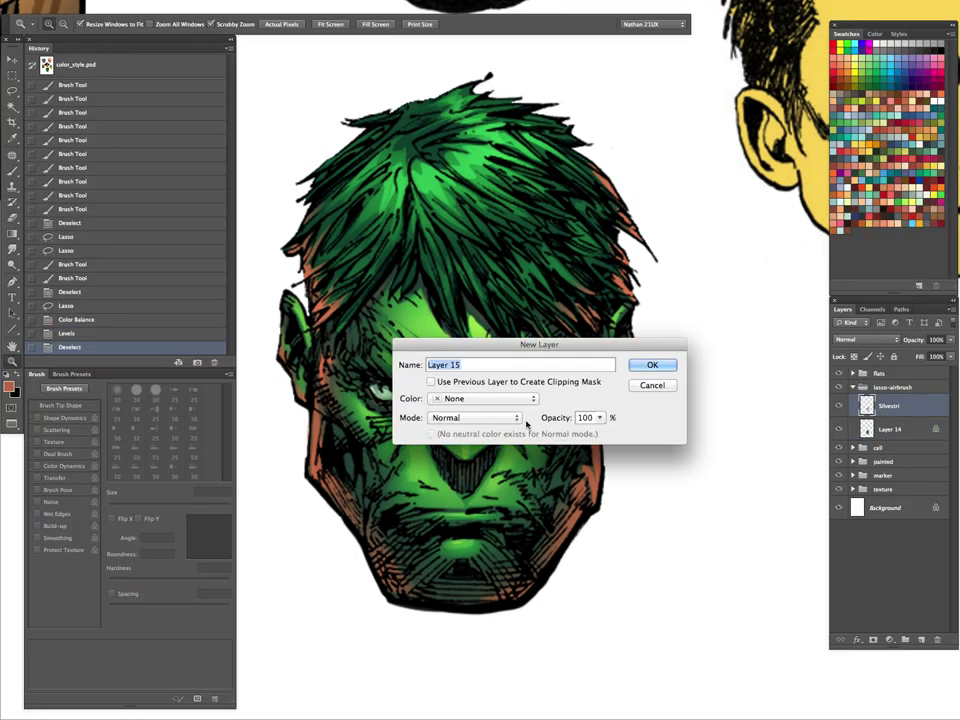
pyautogui.click(515, 419)
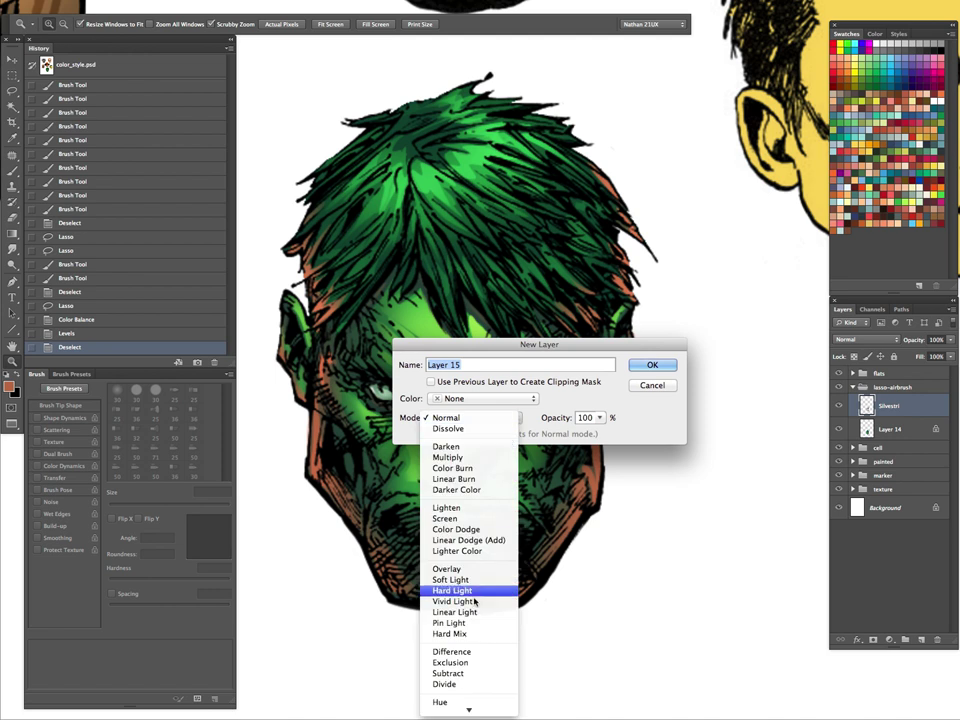
pyautogui.click(482, 508)
pyautogui.click(651, 364)
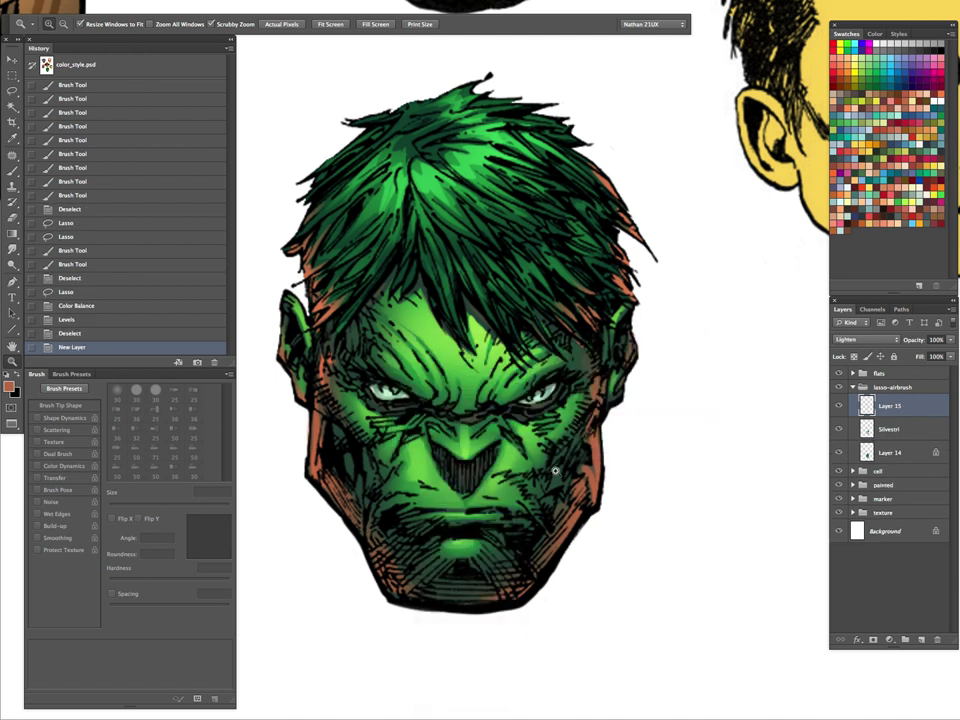
# - Sample a bright green from the face and airbrush a large soft glow across the crown of the hair
pyautogui.press('i')
pyautogui.moveTo(502, 450); pyautogui.dragTo(517, 456)
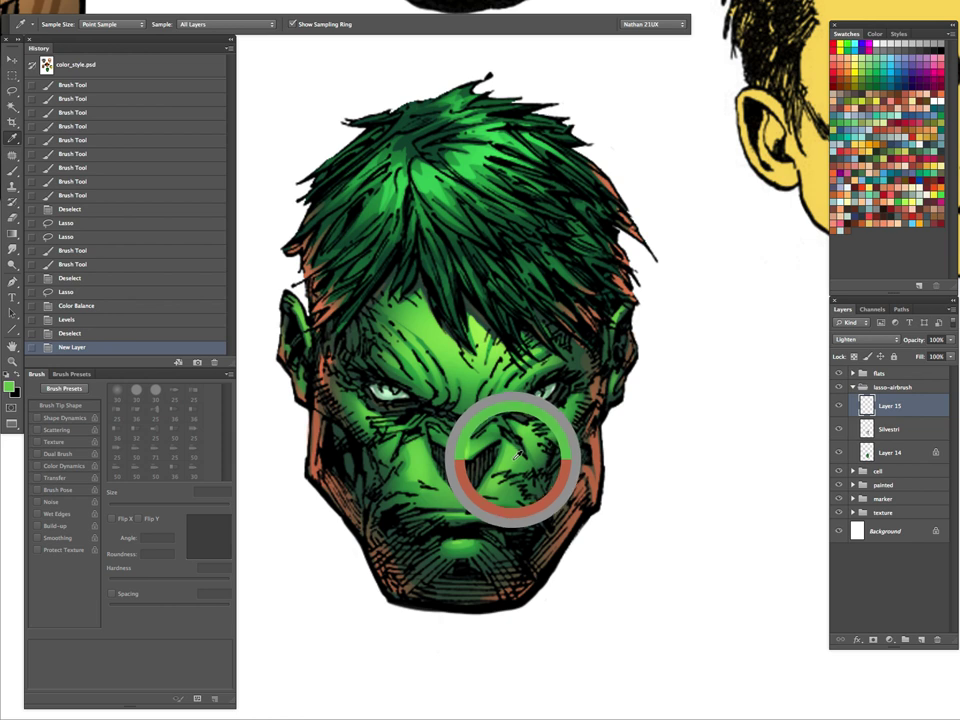
pyautogui.press('b')
pyautogui.click(20, 23)
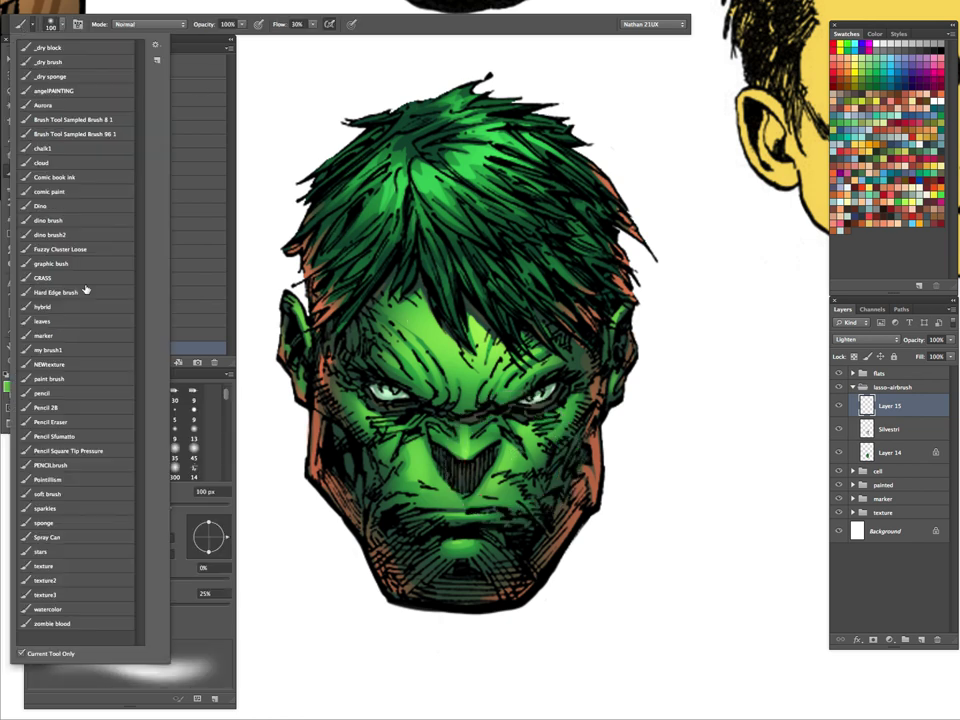
pyautogui.click(385, 26)
pyautogui.press(']')
pyautogui.press(']')
pyautogui.press(']')
pyautogui.press('[')
pyautogui.press('[')
pyautogui.moveTo(377, 177)
pyautogui.mouseDown()
pyautogui.moveTo(499, 117)
pyautogui.moveTo(523, 175)
pyautogui.moveTo(501, 127)
pyautogui.moveTo(479, 216)
pyautogui.moveTo(502, 168)
pyautogui.moveTo(483, 112)
pyautogui.mouseUp()
# - Reduce the soft brush to 80 px and build up the green glow on the side of the crown and fringe
pyautogui.press('[')
pyautogui.press('[')
pyautogui.press('[')
pyautogui.moveTo(377, 202); pyautogui.dragTo(361, 178)
pyautogui.moveTo(374, 200); pyautogui.dragTo(362, 176)
pyautogui.moveTo(372, 196)
pyautogui.mouseDown()
pyautogui.moveTo(365, 174)
pyautogui.moveTo(384, 188)
pyautogui.mouseUp()
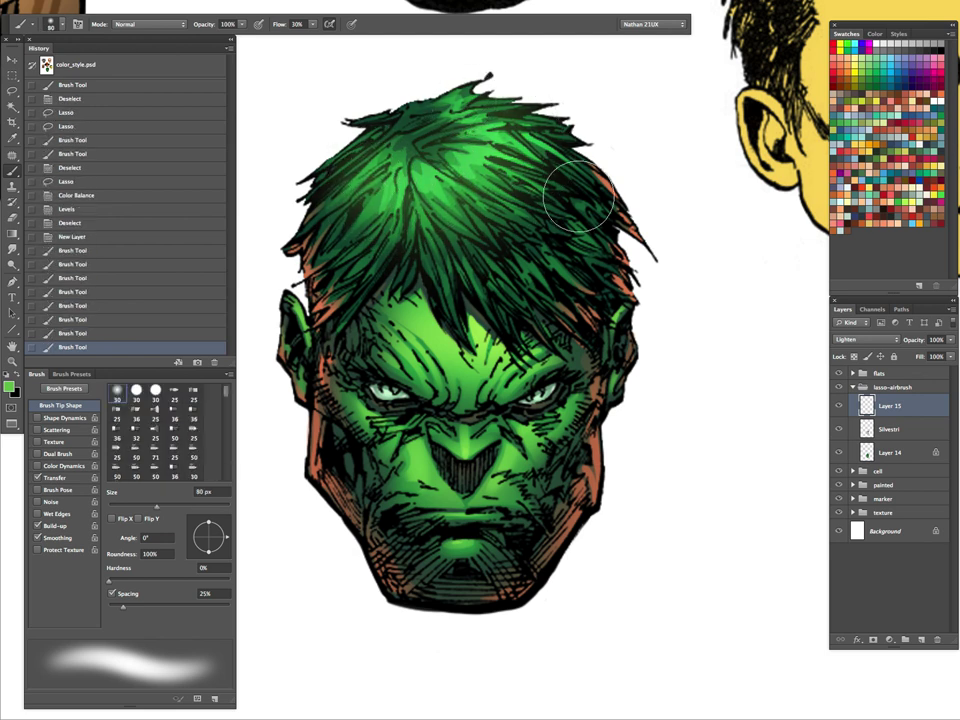
pyautogui.moveTo(517, 284); pyautogui.dragTo(492, 265)
# - Compare the hair with and without the green glow by toggling the visibility of Layer 15
pyautogui.press('z')
pyautogui.moveTo(640, 357); pyautogui.dragTo(579, 442)
pyautogui.moveTo(683, 461); pyautogui.dragTo(589, 489)
pyautogui.click(838, 406)
pyautogui.click(838, 406)
pyautogui.click(838, 406)
pyautogui.click(838, 406)
pyautogui.moveTo(530, 350); pyautogui.dragTo(596, 325)
pyautogui.moveTo(485, 437); pyautogui.dragTo(627, 365)
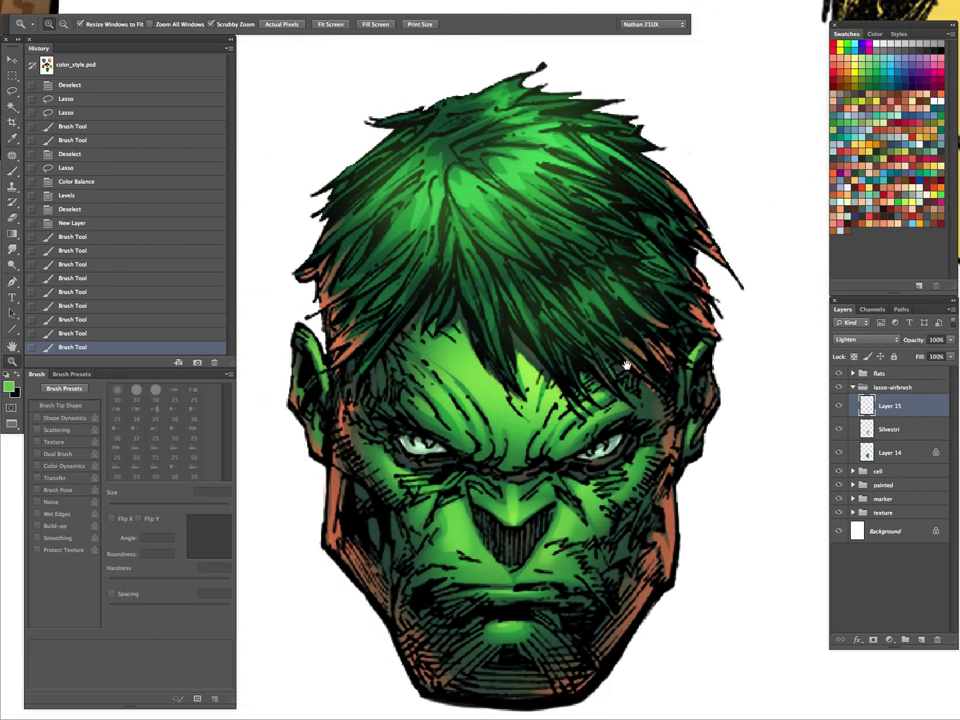
pyautogui.click(838, 406)
pyautogui.click(838, 406)
pyautogui.click(838, 406)
pyautogui.click(838, 406)
# - Erase excess green glow along the crown's outer edges with a soft 100 px eraser
pyautogui.press('b')
pyautogui.press('[')
pyautogui.press('[')
pyautogui.press('[')
pyautogui.press('[')
pyautogui.press('[')
pyautogui.press('[')
pyautogui.press('[')
pyautogui.press('[')
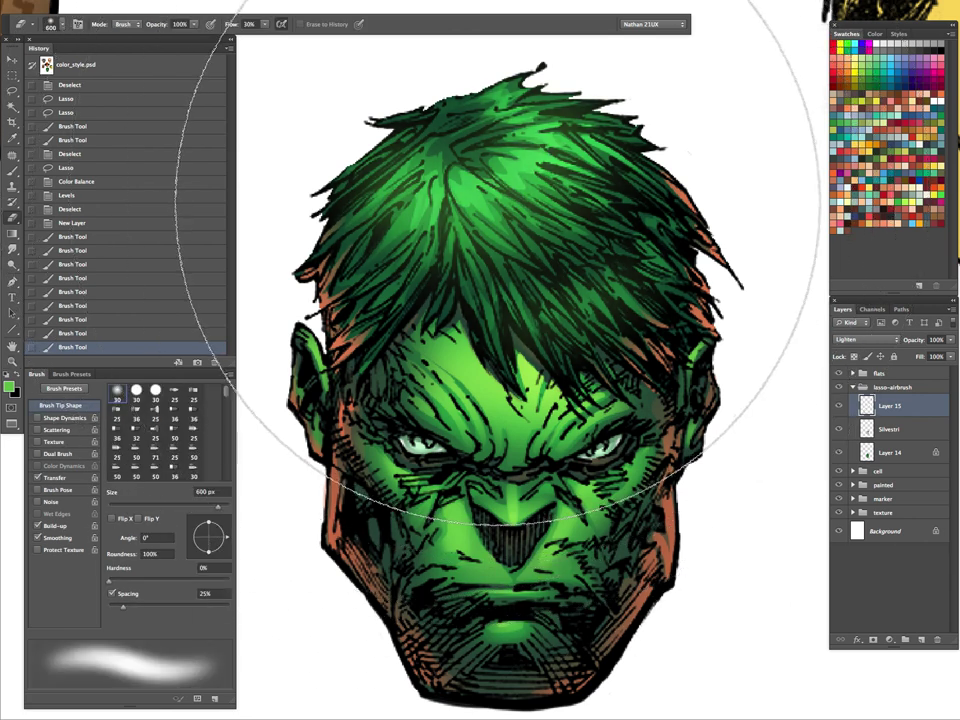
pyautogui.press('[')
pyautogui.press('[')
pyautogui.press('[')
pyautogui.moveTo(408, 164); pyautogui.dragTo(396, 190)
pyautogui.moveTo(404, 168)
pyautogui.mouseDown()
pyautogui.moveTo(388, 198)
pyautogui.moveTo(420, 165)
pyautogui.mouseUp()
pyautogui.moveTo(500, 112); pyautogui.dragTo(540, 88)
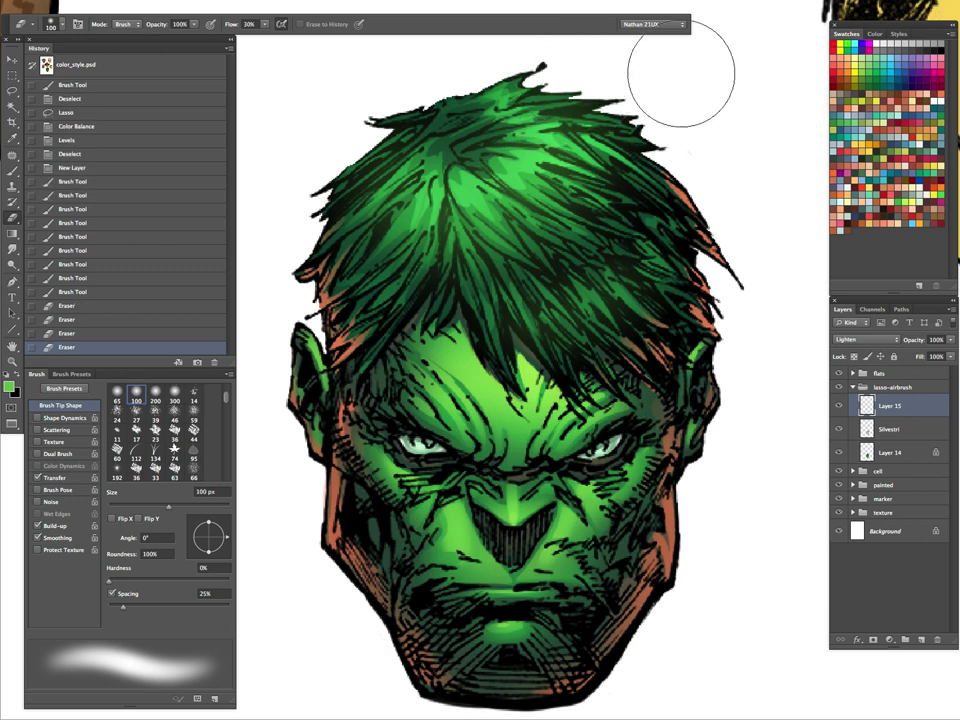
# - Pick a red swatch and airbrush a soft 35 px red glow along both sides of the jaw down to the chin
pyautogui.moveTo(715, 515); pyautogui.dragTo(682, 415)
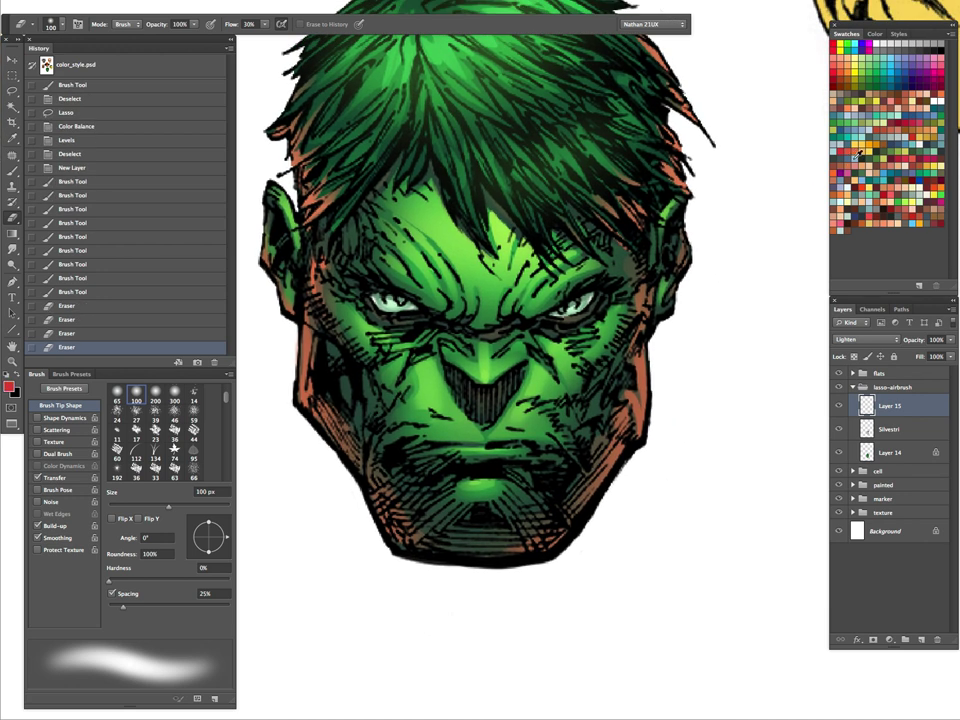
pyautogui.press('b')
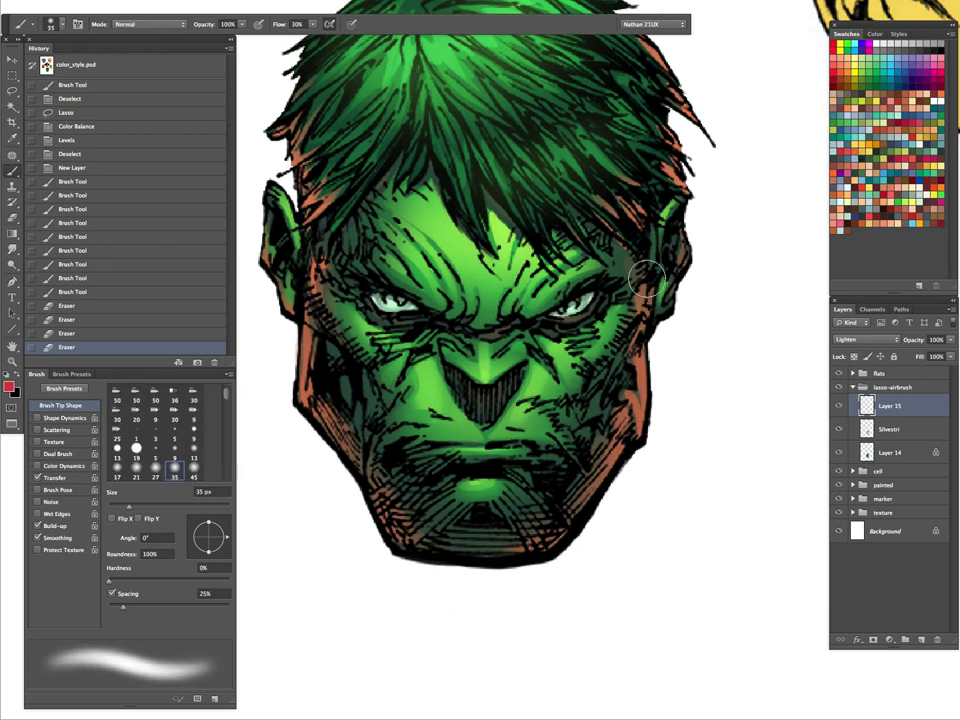
pyautogui.moveTo(648, 300); pyautogui.dragTo(642, 364)
pyautogui.moveTo(643, 415); pyautogui.dragTo(634, 450)
pyautogui.moveTo(645, 405); pyautogui.dragTo(570, 525)
pyautogui.moveTo(586, 512); pyautogui.dragTo(540, 539)
pyautogui.moveTo(304, 291); pyautogui.dragTo(303, 416)
pyautogui.moveTo(314, 410); pyautogui.dragTo(409, 544)
pyautogui.moveTo(406, 535); pyautogui.dragTo(418, 537)
# - Reduce the soft brush to 25 px and airbrush red glow over the temples, ear edges and outer hair spikes
pyautogui.press('[')
pyautogui.press('[')
pyautogui.moveTo(302, 140)
pyautogui.mouseDown()
pyautogui.moveTo(304, 174)
pyautogui.moveTo(299, 160)
pyautogui.moveTo(321, 214)
pyautogui.mouseUp()
pyautogui.moveTo(328, 204); pyautogui.dragTo(322, 221)
pyautogui.moveTo(270, 256); pyautogui.dragTo(286, 282)
pyautogui.moveTo(284, 280); pyautogui.dragTo(294, 302)
pyautogui.moveTo(684, 158); pyautogui.dragTo(684, 190)
pyautogui.moveTo(731, 298); pyautogui.dragTo(654, 484)
pyautogui.moveTo(586, 246); pyautogui.dragTo(607, 291)
pyautogui.moveTo(567, 212); pyautogui.dragTo(573, 222)
pyautogui.moveTo(575, 449)
pyautogui.mouseDown()
pyautogui.moveTo(561, 400)
pyautogui.moveTo(553, 403)
pyautogui.mouseUp()
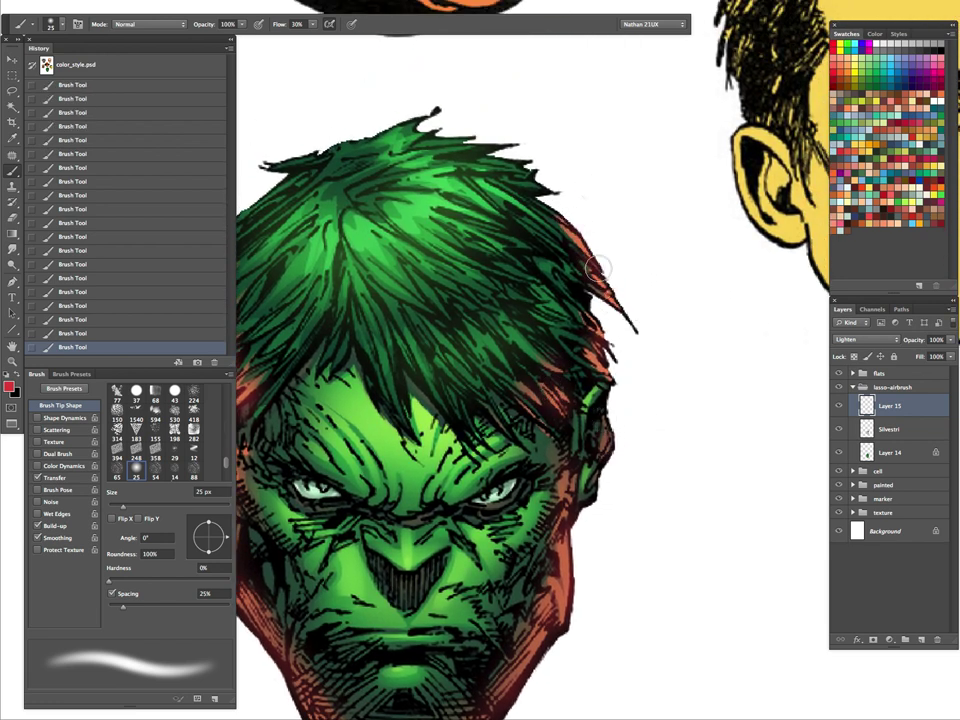
# - View the head among its neighbours and compare it with and without the glow by toggling Layer 15's visibility
pyautogui.press('Tab')
pyautogui.moveTo(600, 531); pyautogui.dragTo(654, 367)
pyautogui.moveTo(650, 415); pyautogui.dragTo(610, 490)
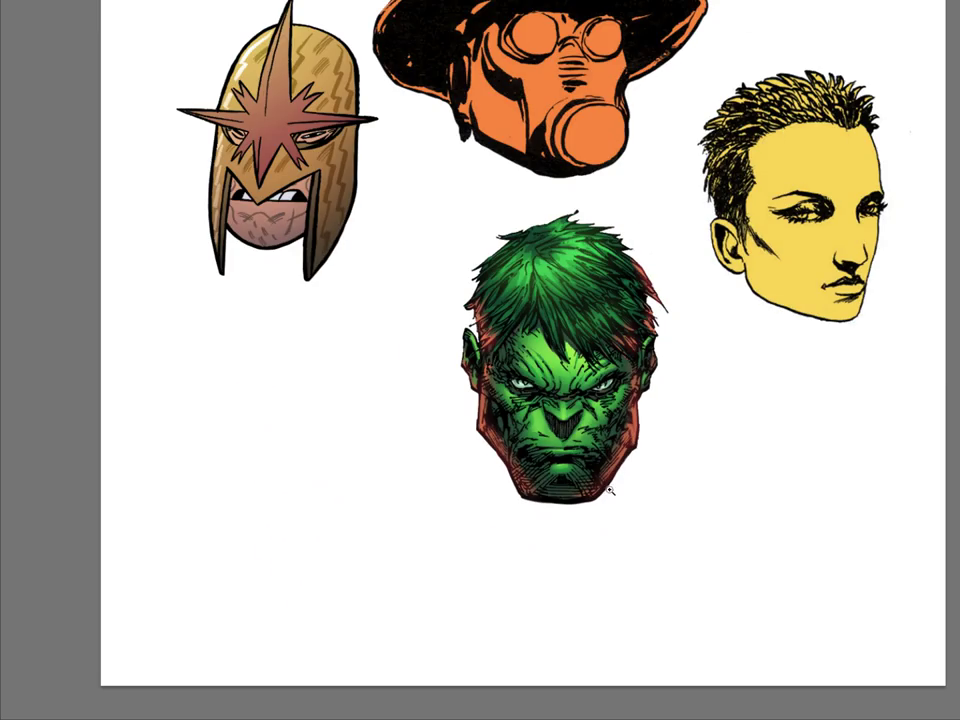
pyautogui.scroll(-2, 610, 490)
pyautogui.scroll(3, 678, 444)
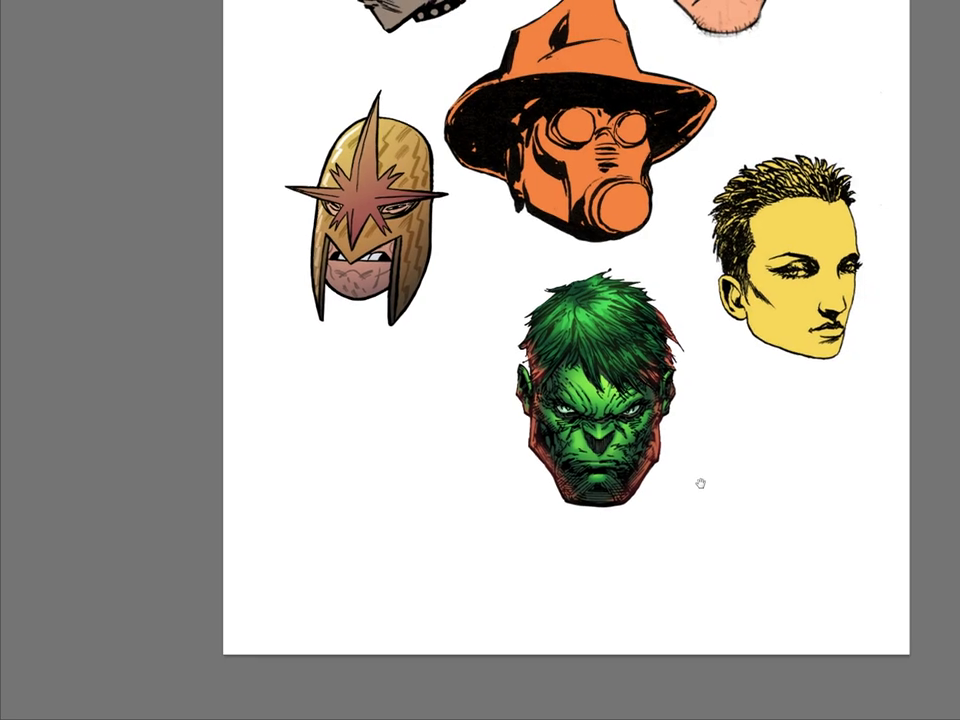
pyautogui.press('Tab')
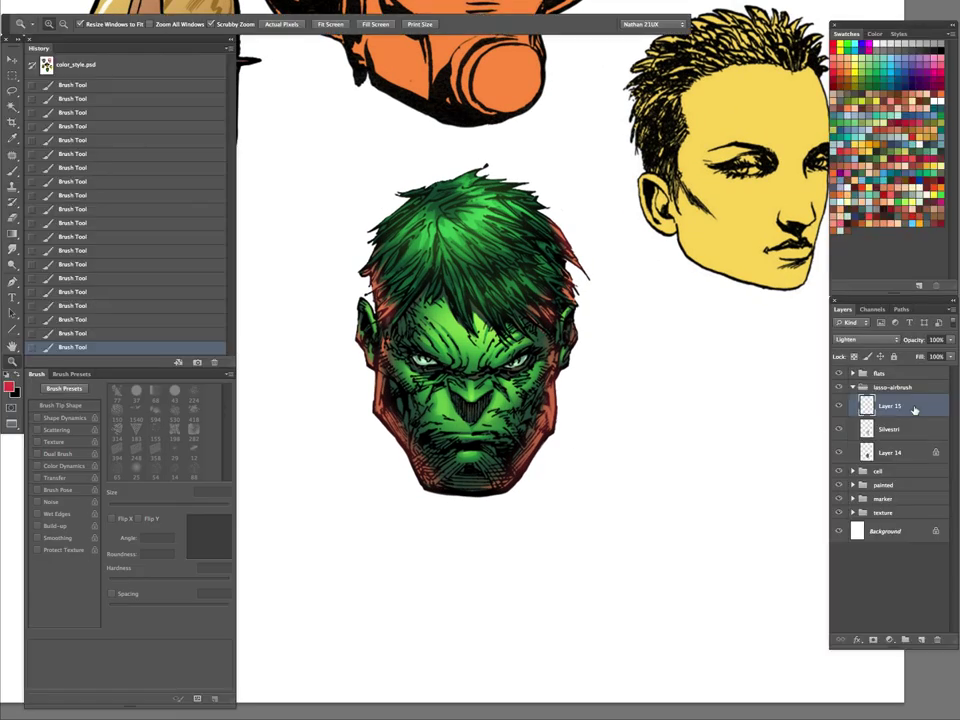
pyautogui.click(838, 407)
pyautogui.click(838, 407)
pyautogui.click(838, 407)
pyautogui.click(838, 407)
pyautogui.click(837, 407)
# - Erase the excess red glow along the hair, face and jaw edges with a soft 70 px eraser
pyautogui.press('b')
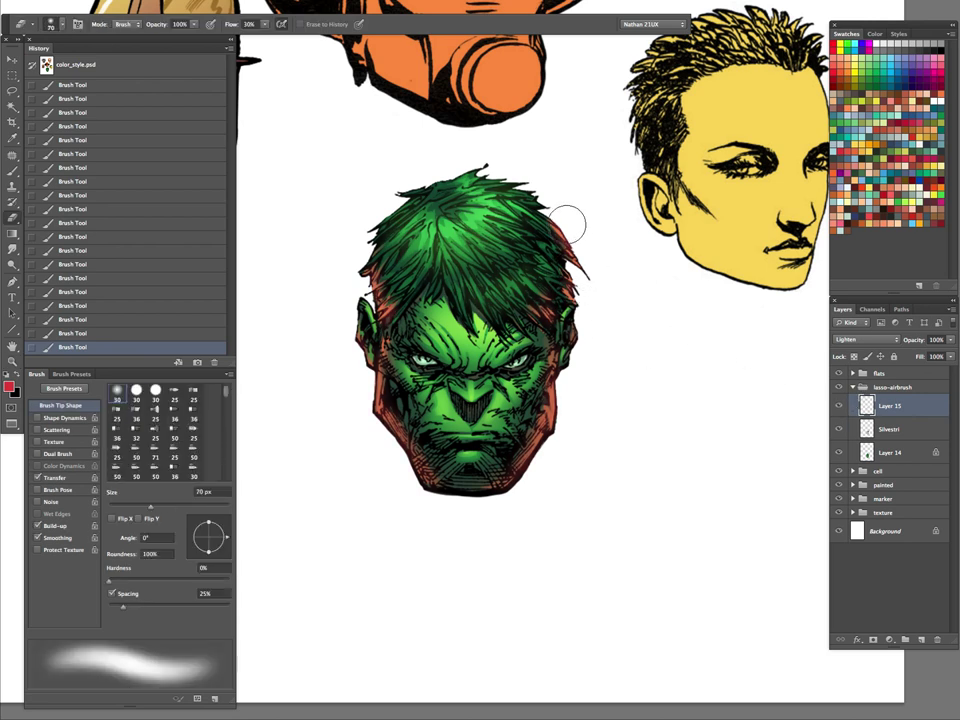
pyautogui.moveTo(560, 323); pyautogui.dragTo(527, 461)
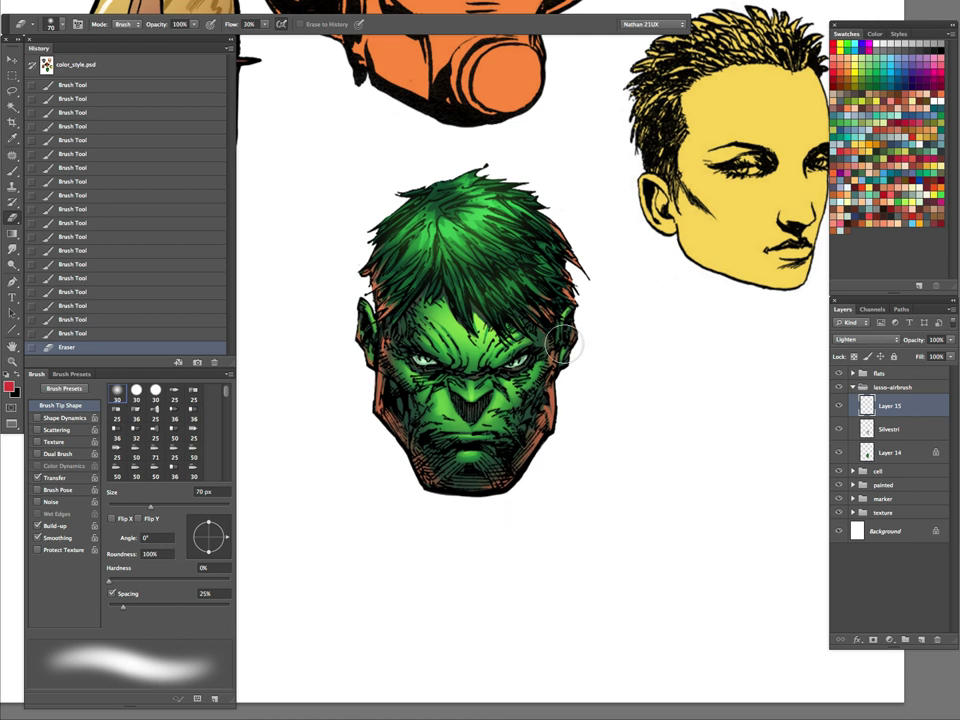
pyautogui.moveTo(369, 452); pyautogui.dragTo(470, 455)
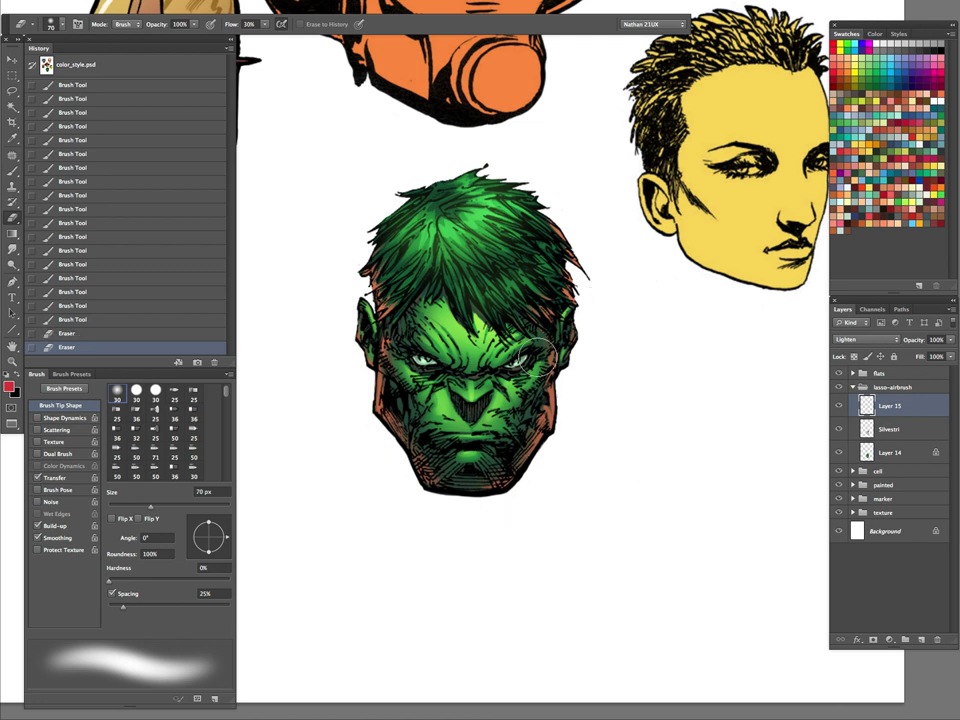
# - Review the colored green head up close and alongside the other heads on the whole page without the interface
pyautogui.press('z')
pyautogui.moveTo(548, 347)
pyautogui.mouseDown()
pyautogui.moveTo(594, 337)
pyautogui.moveTo(566, 351)
pyautogui.moveTo(516, 456)
pyautogui.moveTo(566, 450)
pyautogui.moveTo(593, 407)
pyautogui.moveTo(603, 457)
pyautogui.mouseUp()
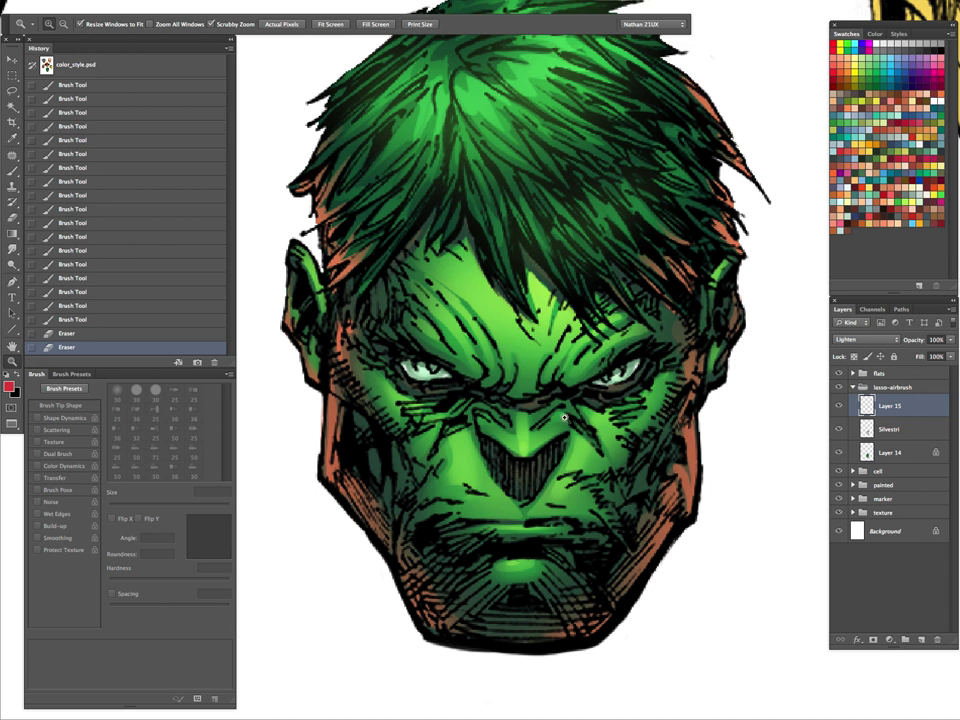
pyautogui.moveTo(565, 417); pyautogui.dragTo(542, 455)
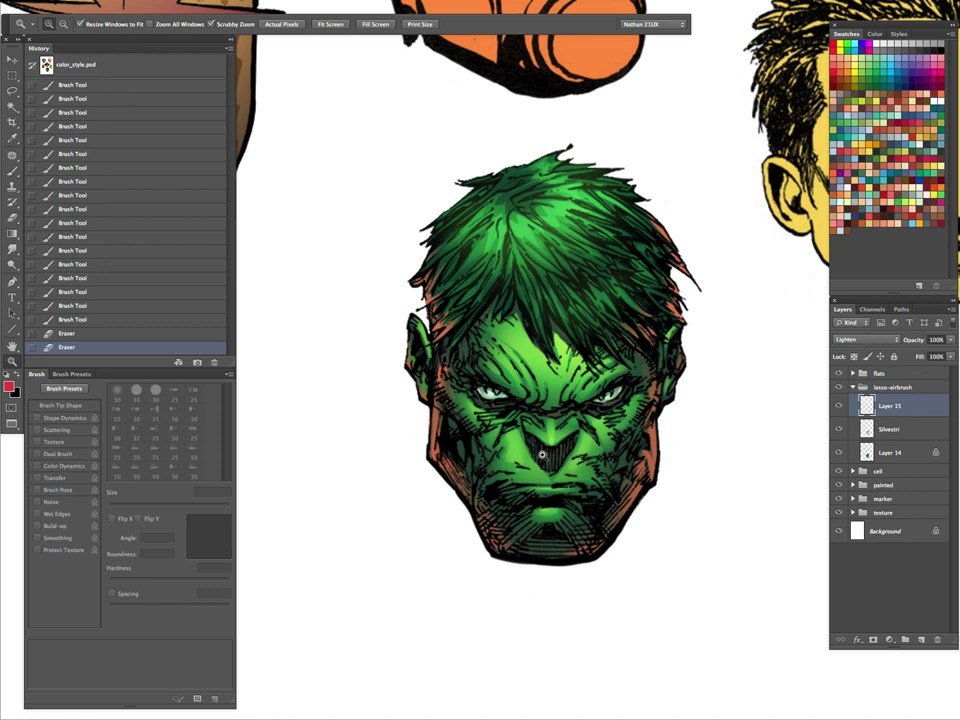
pyautogui.press('Tab')
pyautogui.moveTo(648, 423); pyautogui.dragTo(576, 525)
pyautogui.scroll(-2, 634, 454)
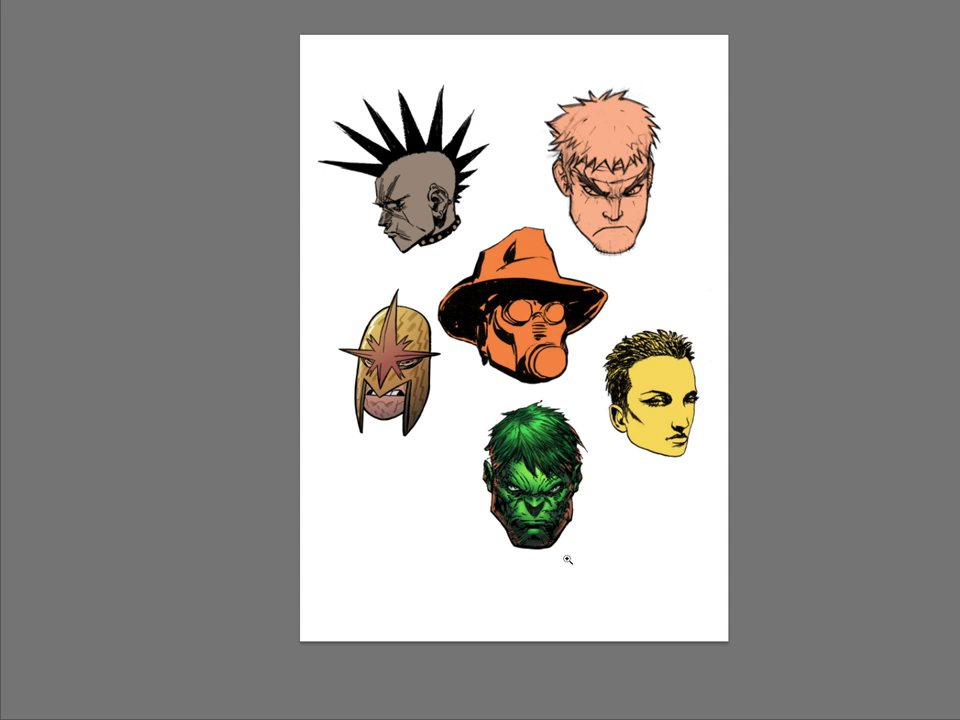